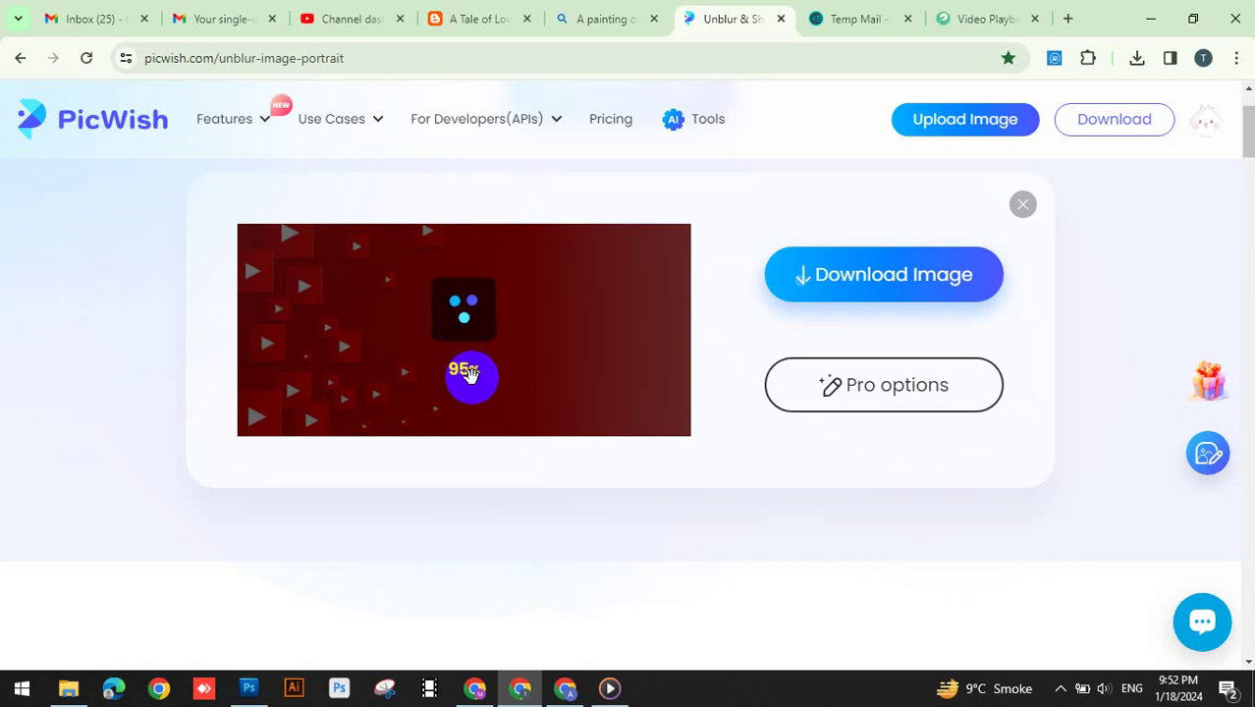
Dismiss the feedback request and try to download the enhanced image in HD at 1110 x 520 px
drag(649, 450, 667, 363)
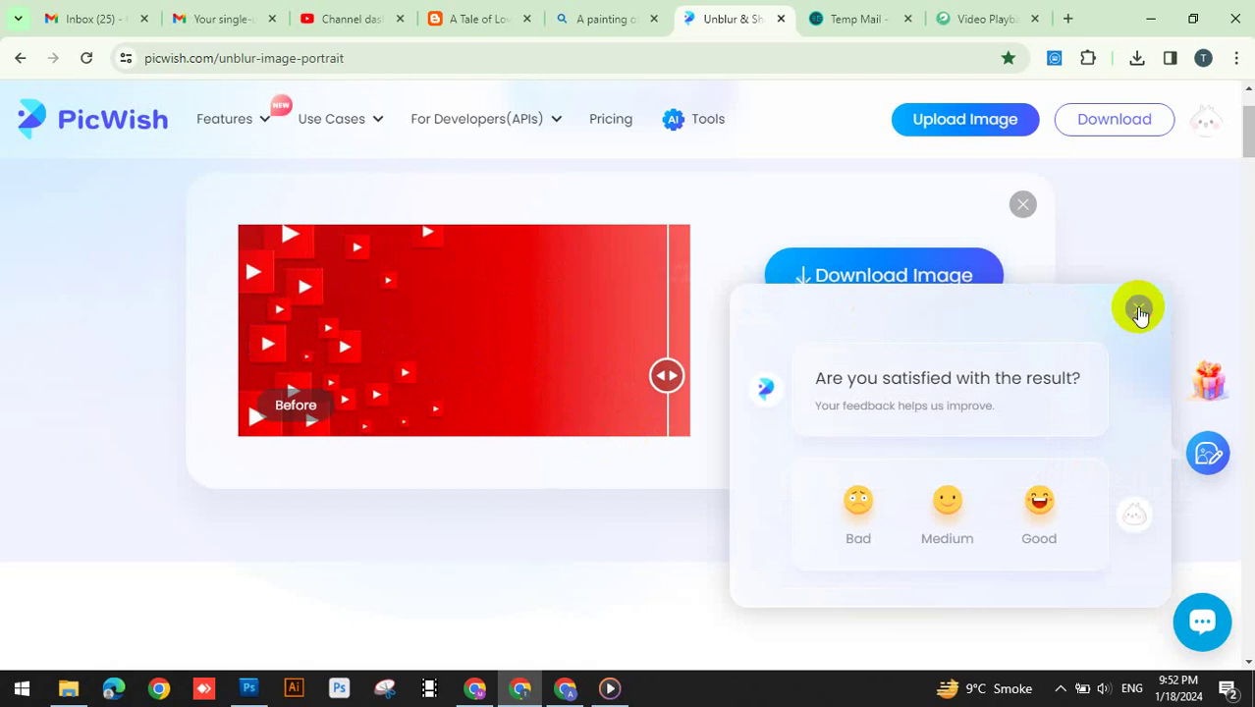
click(914, 281)
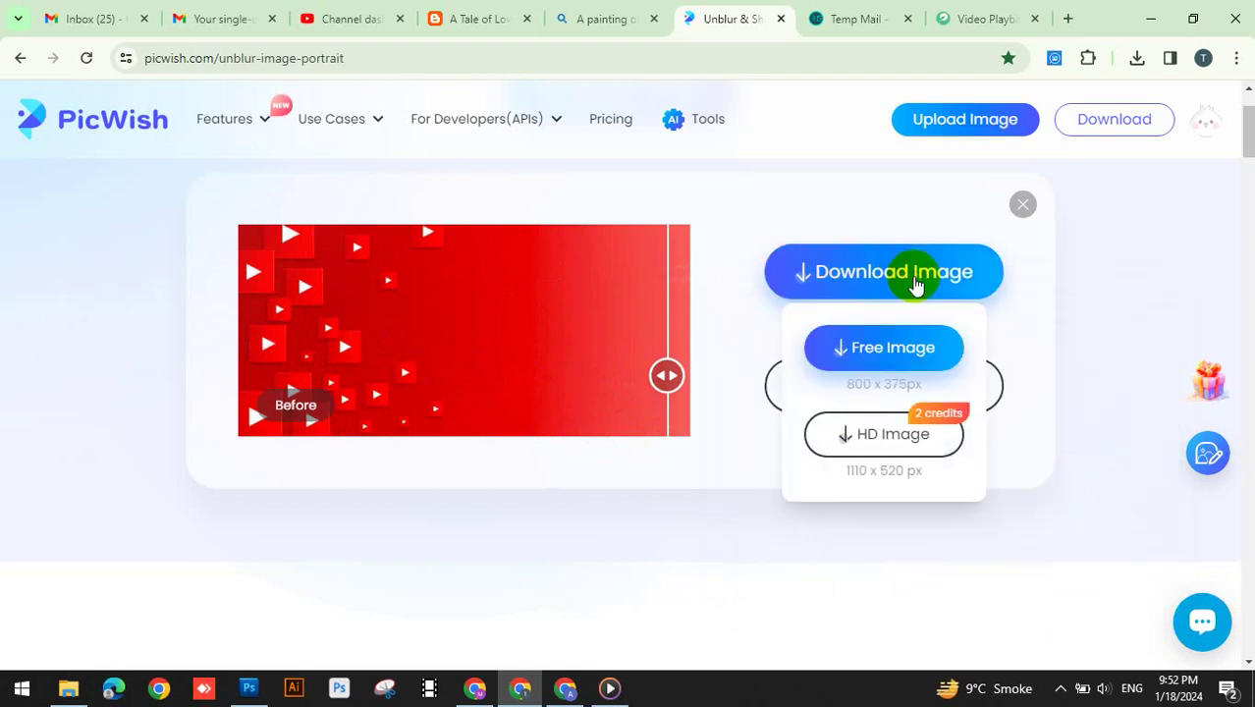
click(869, 438)
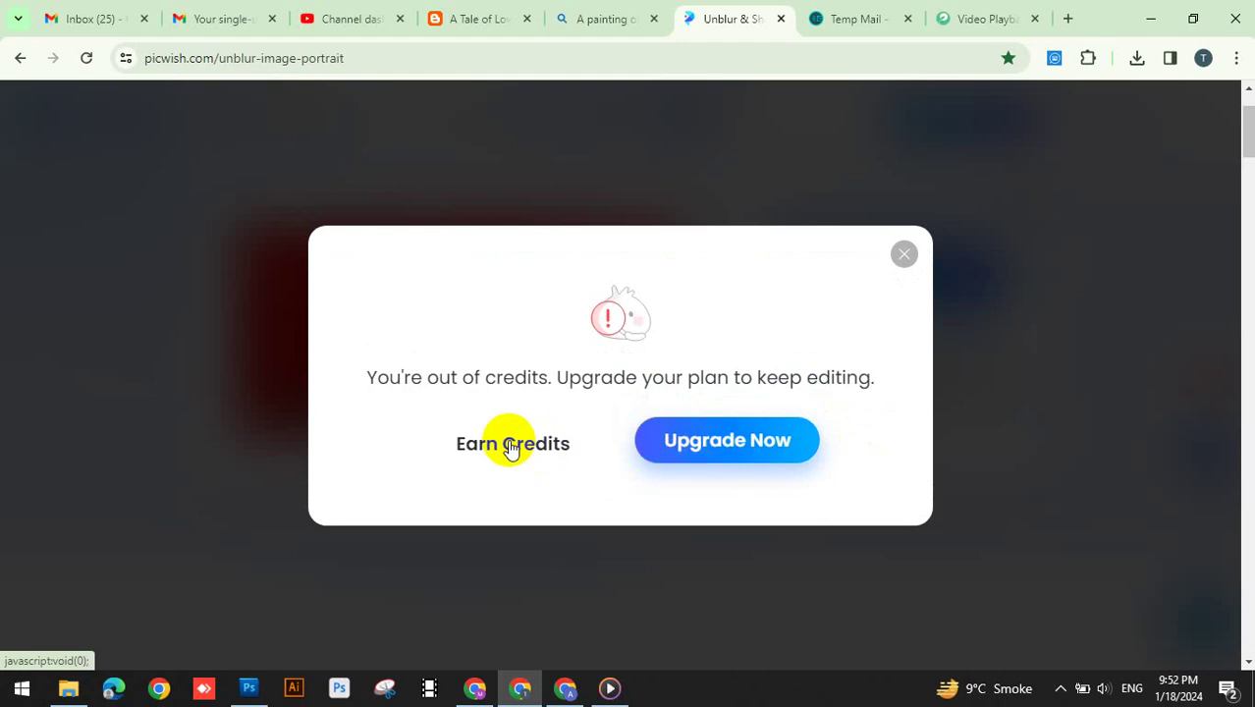
Earn 2 free credits by sharing PicWish on Twitter, and acknowledge the reward
click(510, 443)
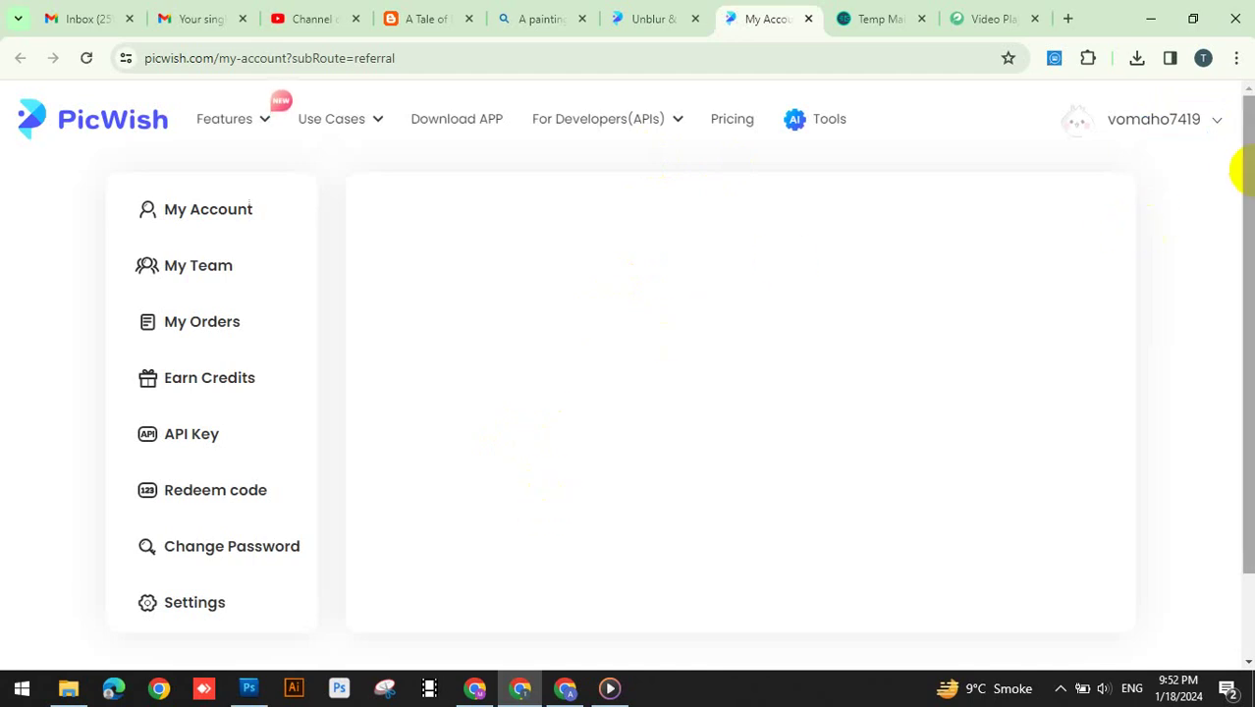
drag(1245, 200, 1241, 168)
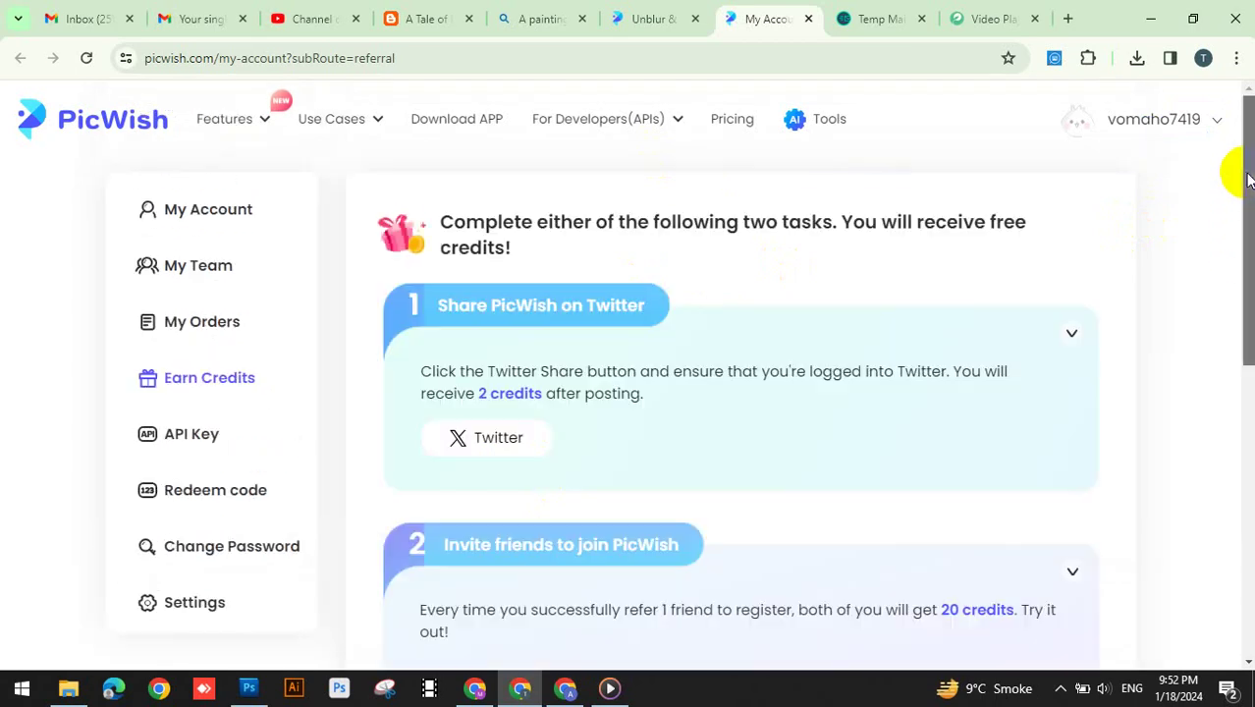
click(484, 441)
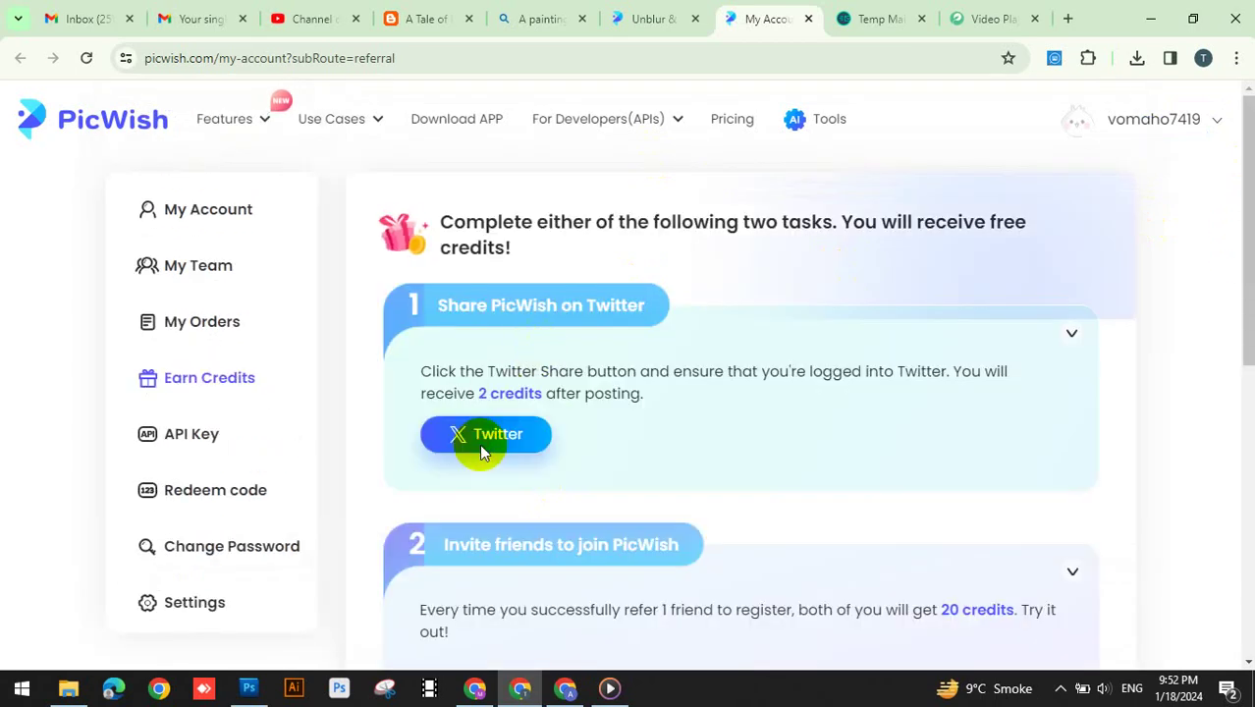
click(807, 19)
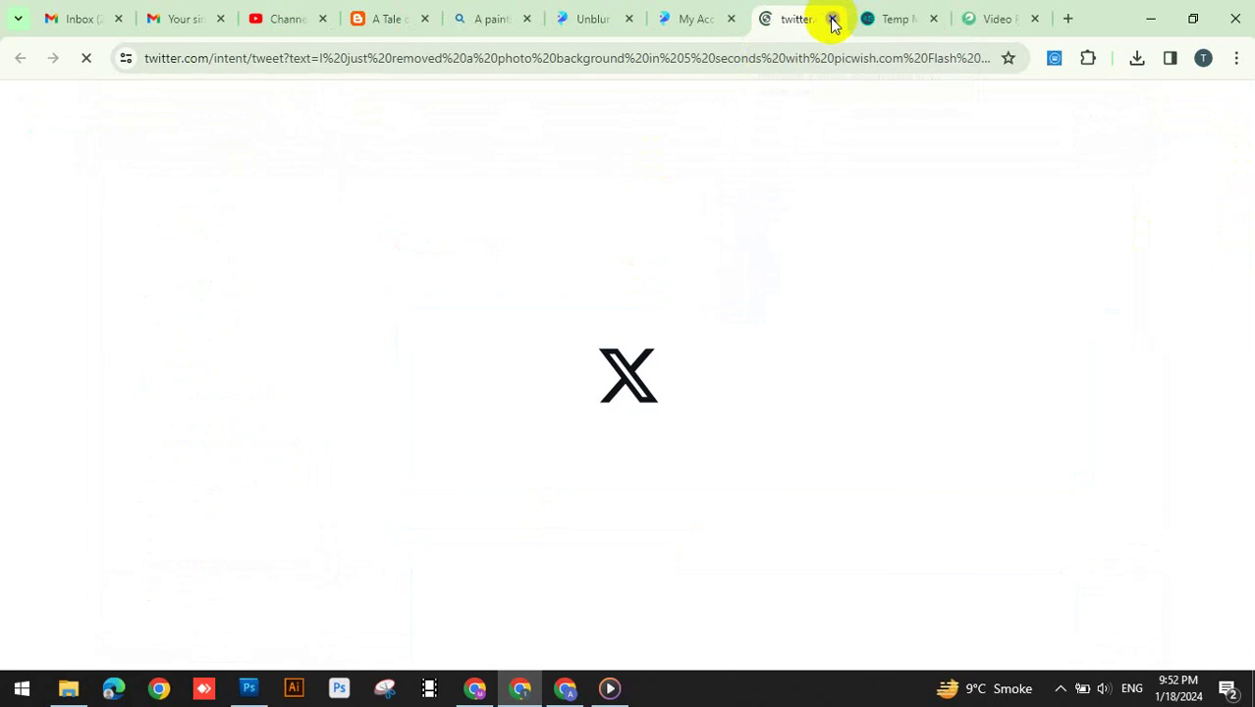
click(706, 21)
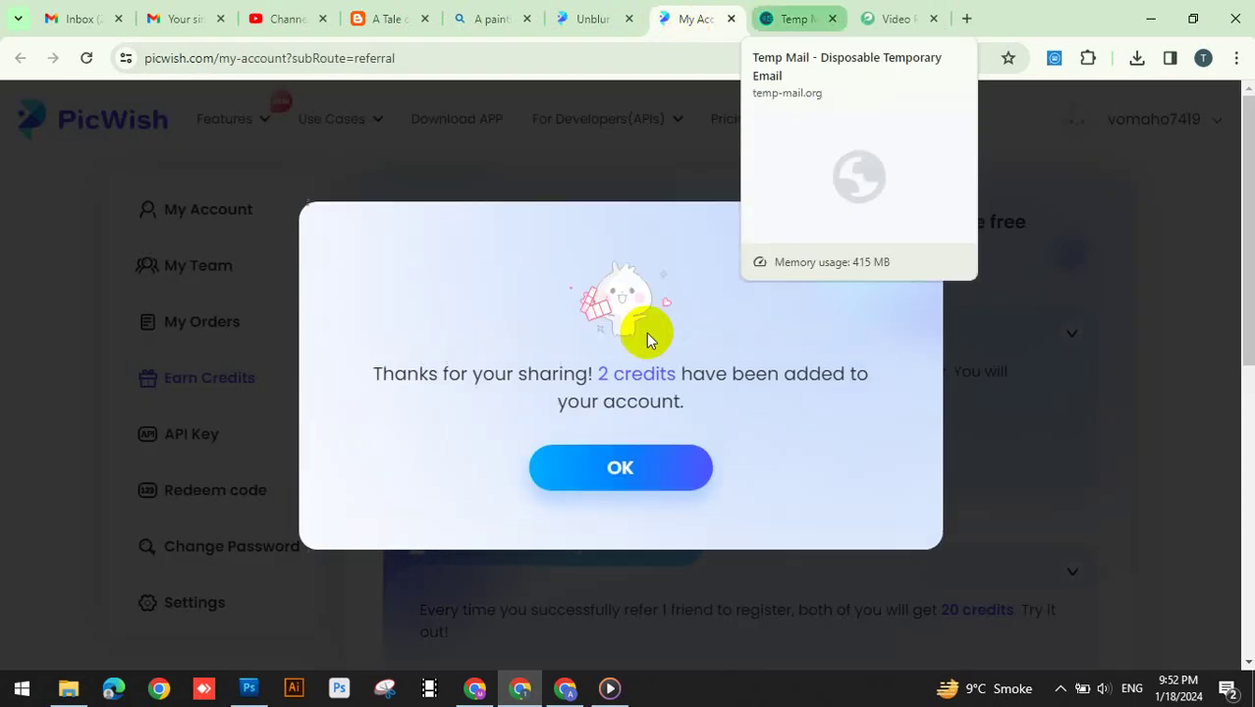
click(605, 462)
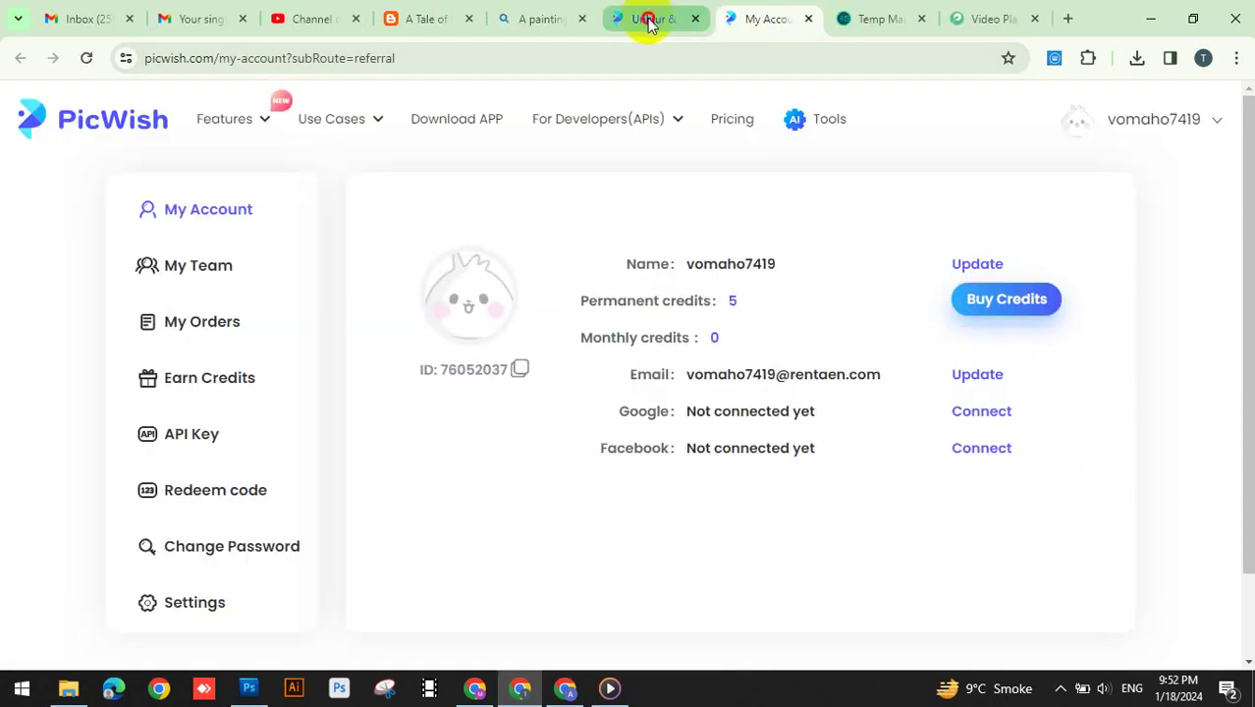
Return to the enhanced image and download it in HD at 1110 x 520 px for 2 credits
click(649, 22)
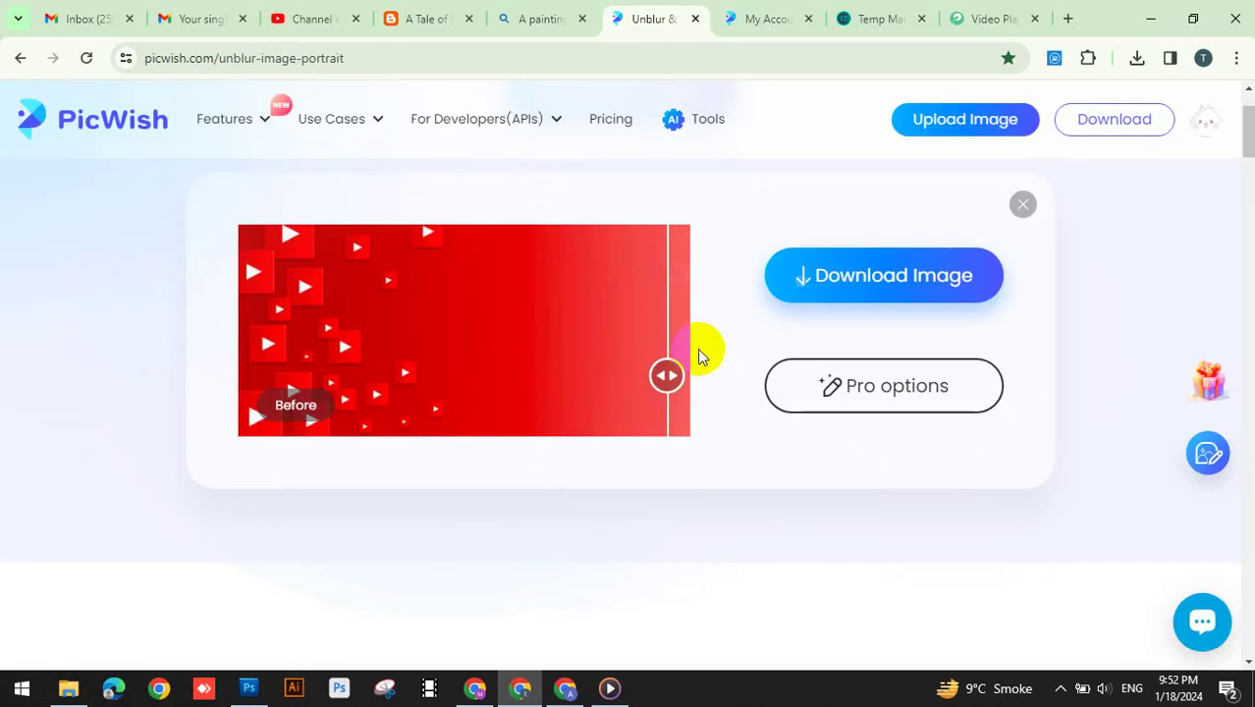
click(859, 277)
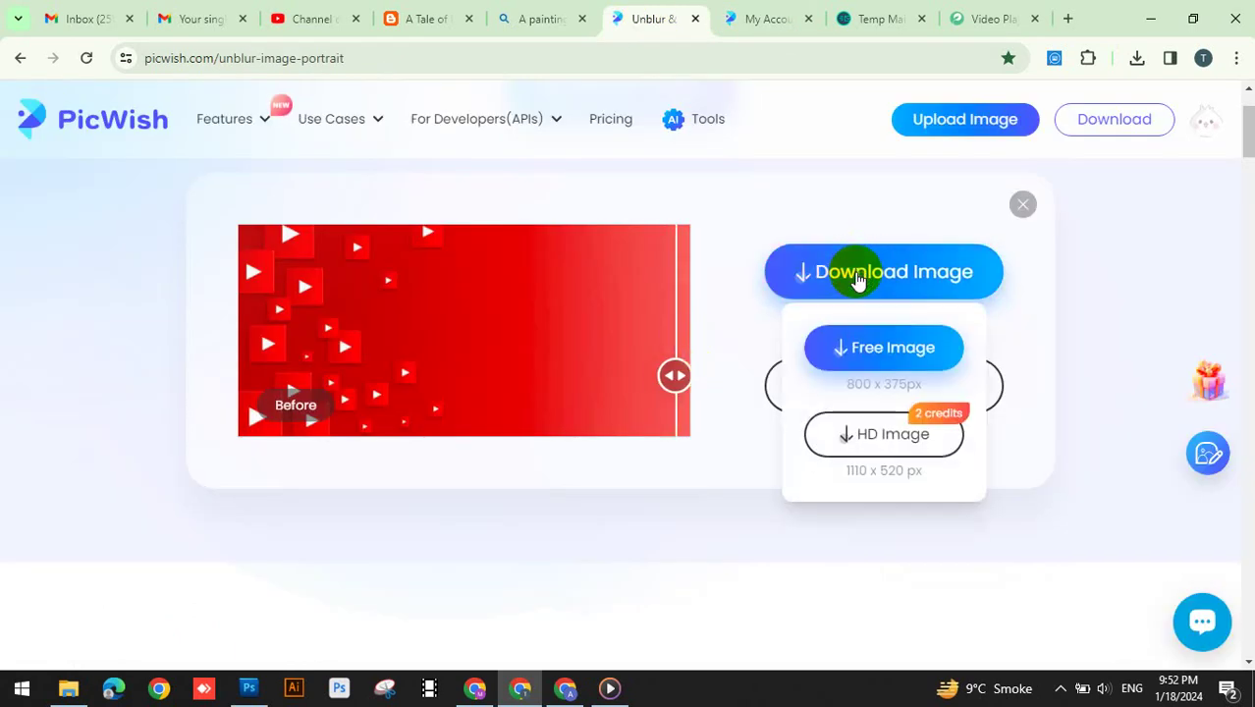
click(877, 441)
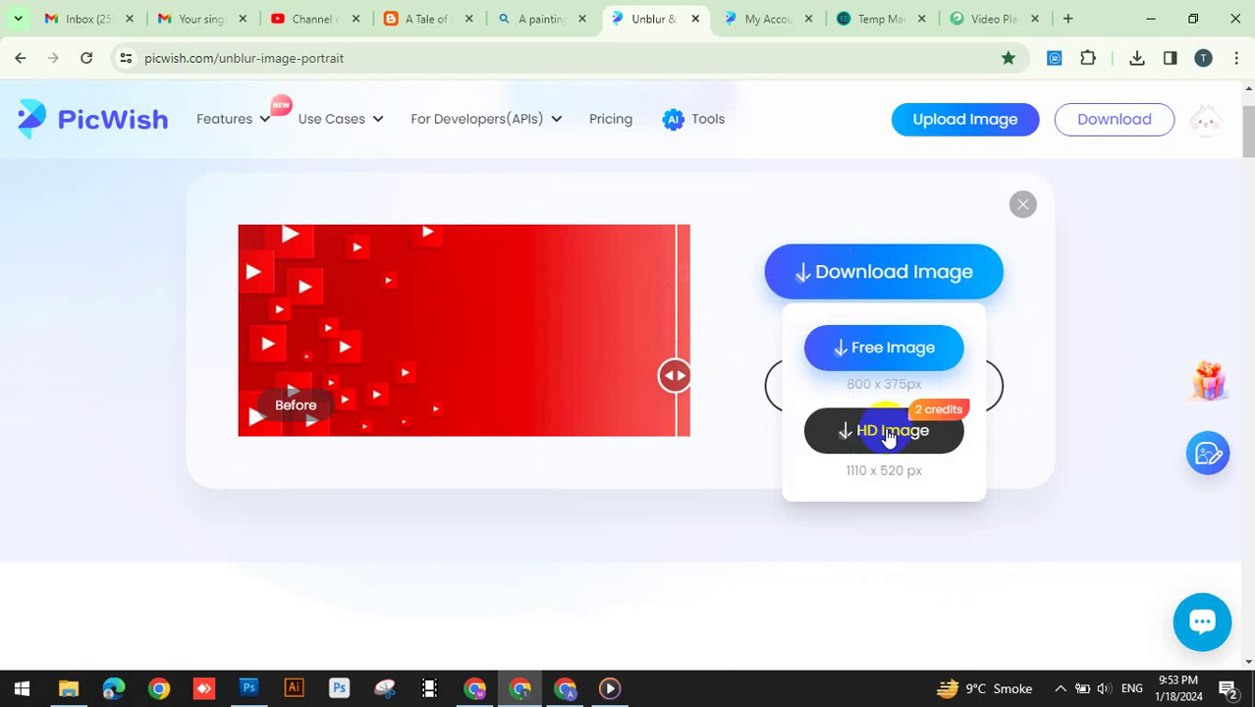
click(885, 432)
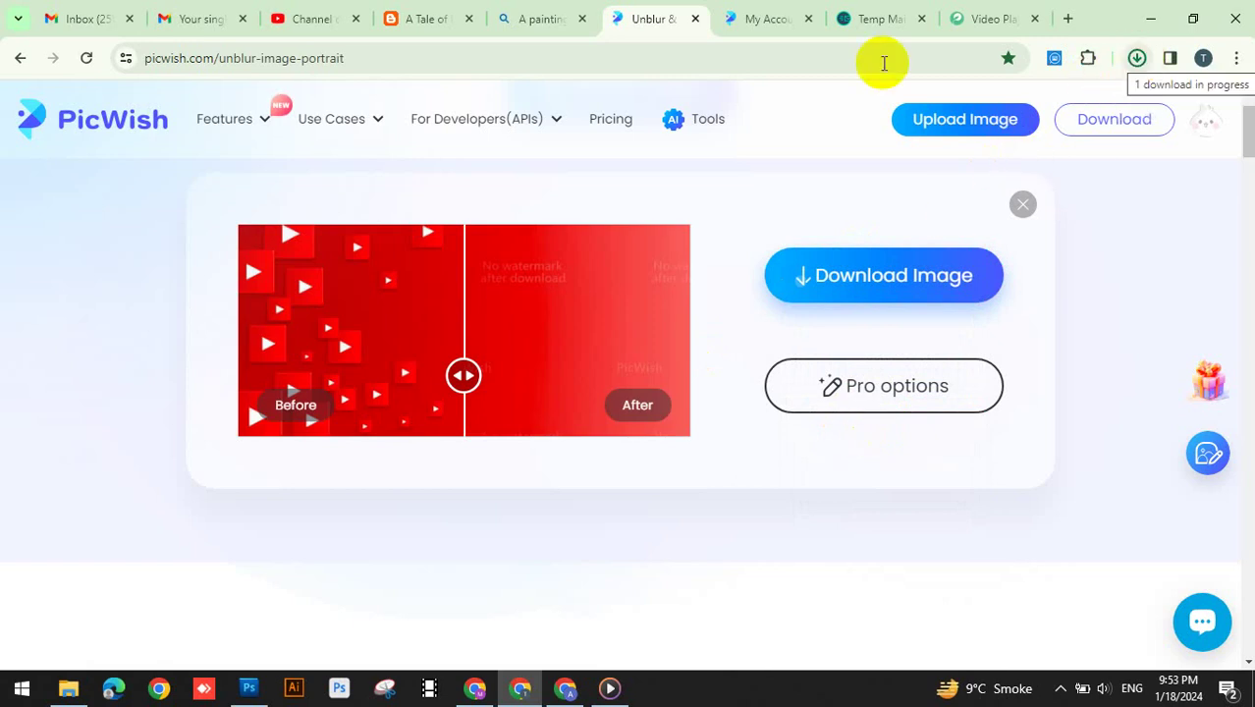
Place the red pngtree video-playback background from the Downloads folder into the Untitled-1 document in Photoshop
click(68, 689)
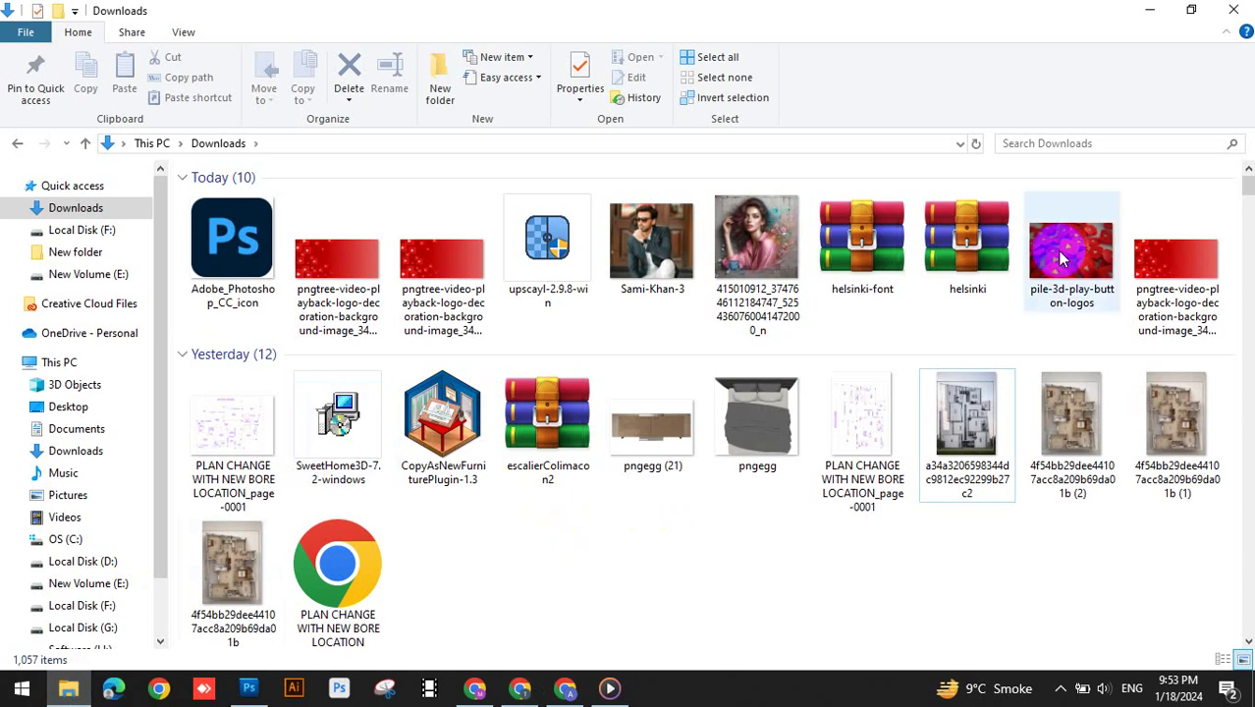
double_click(1141, 272)
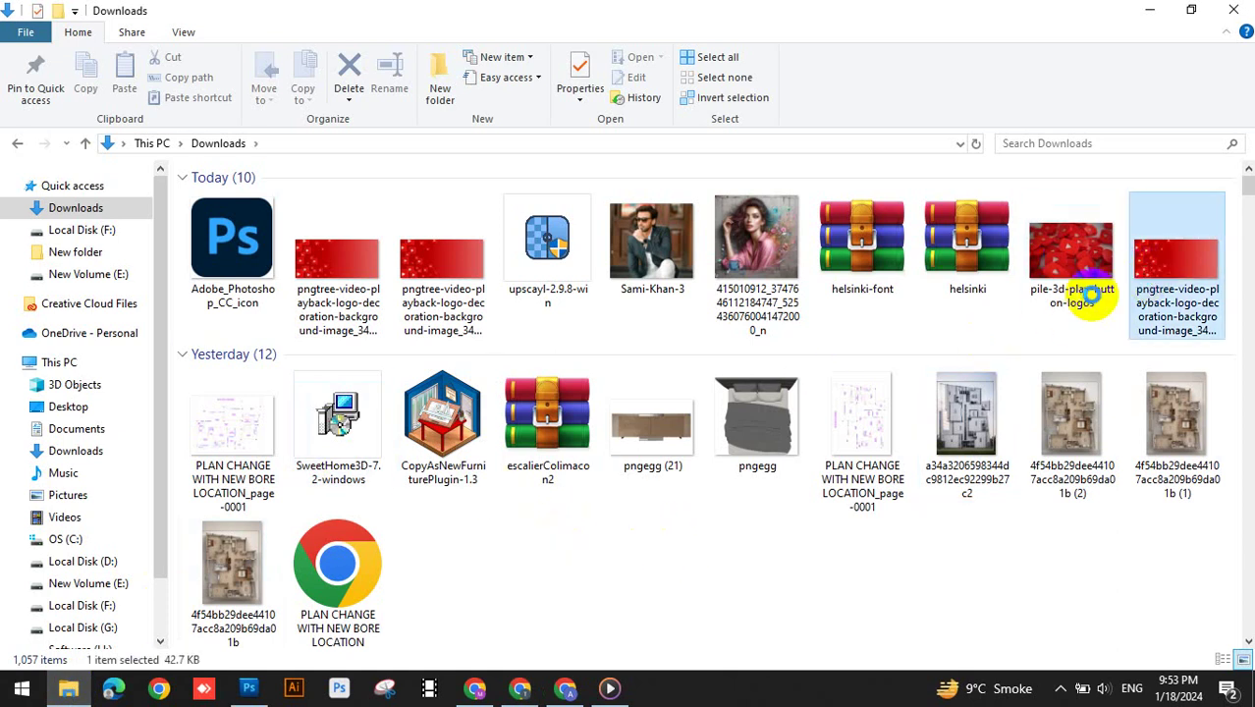
drag(1174, 260, 359, 396)
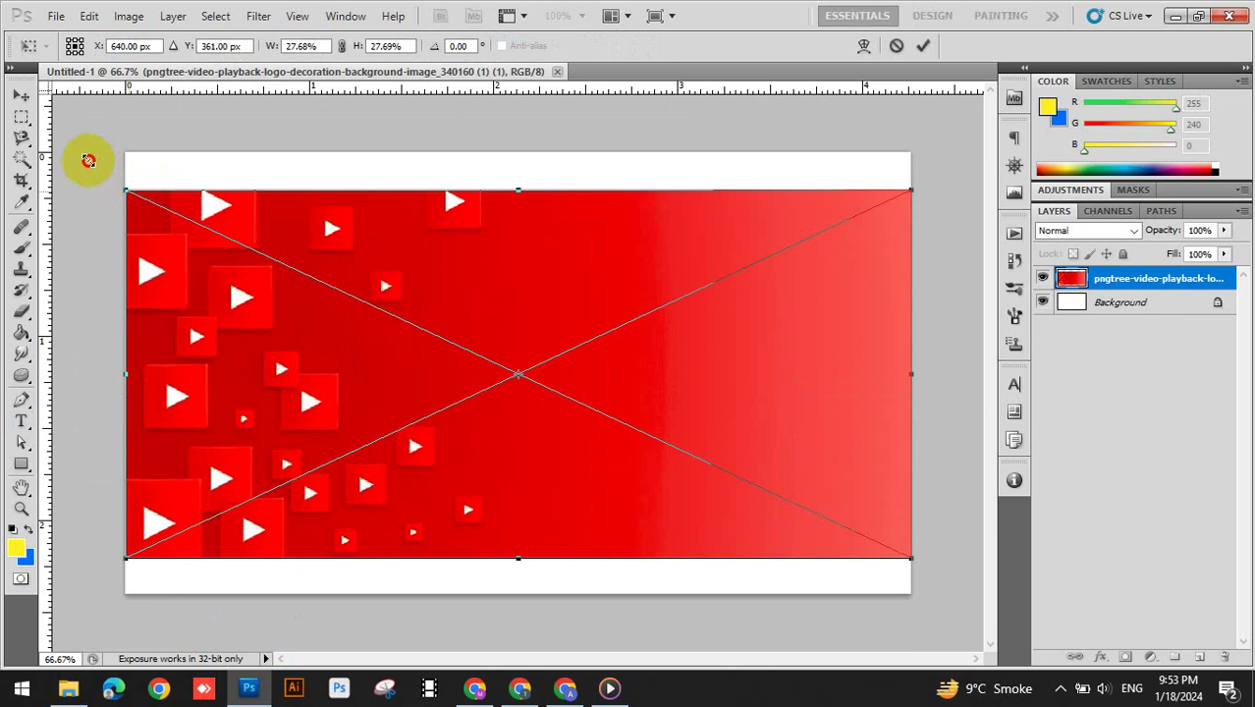
Scale the placed red background to about 33.3% so it covers the canvas, and shift it right within the canvas
drag(83, 157, 51, 150)
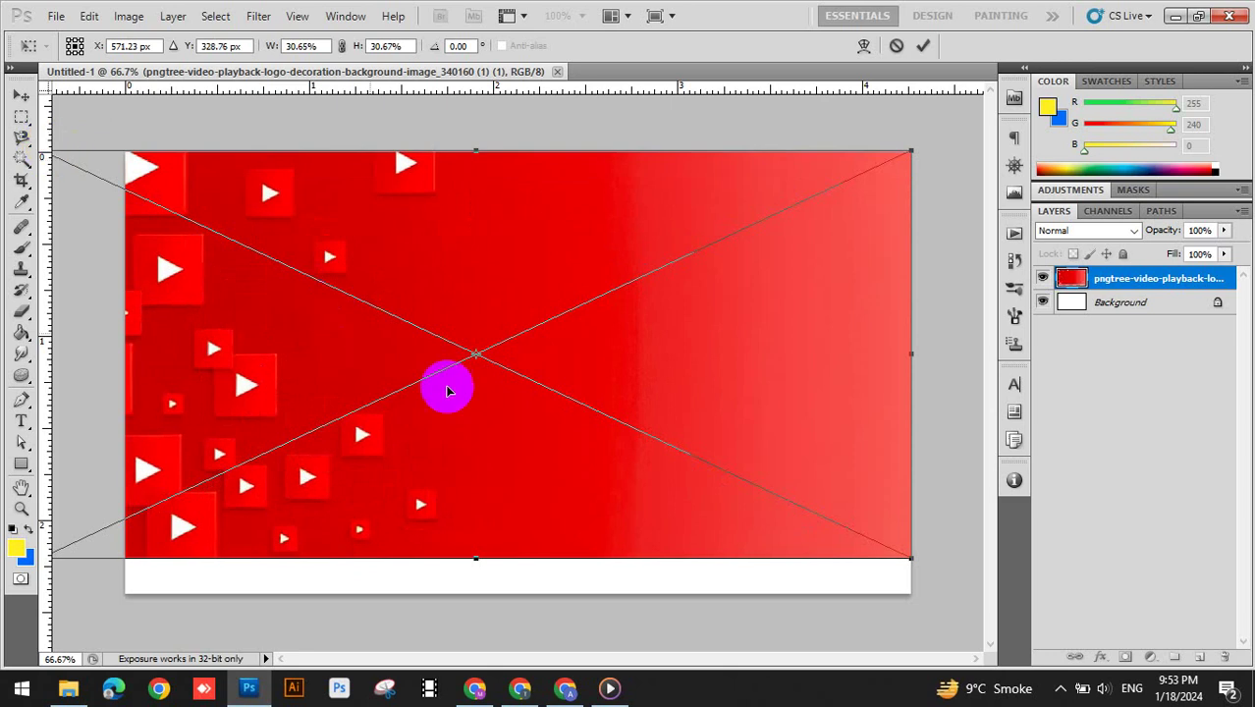
drag(920, 568, 985, 596)
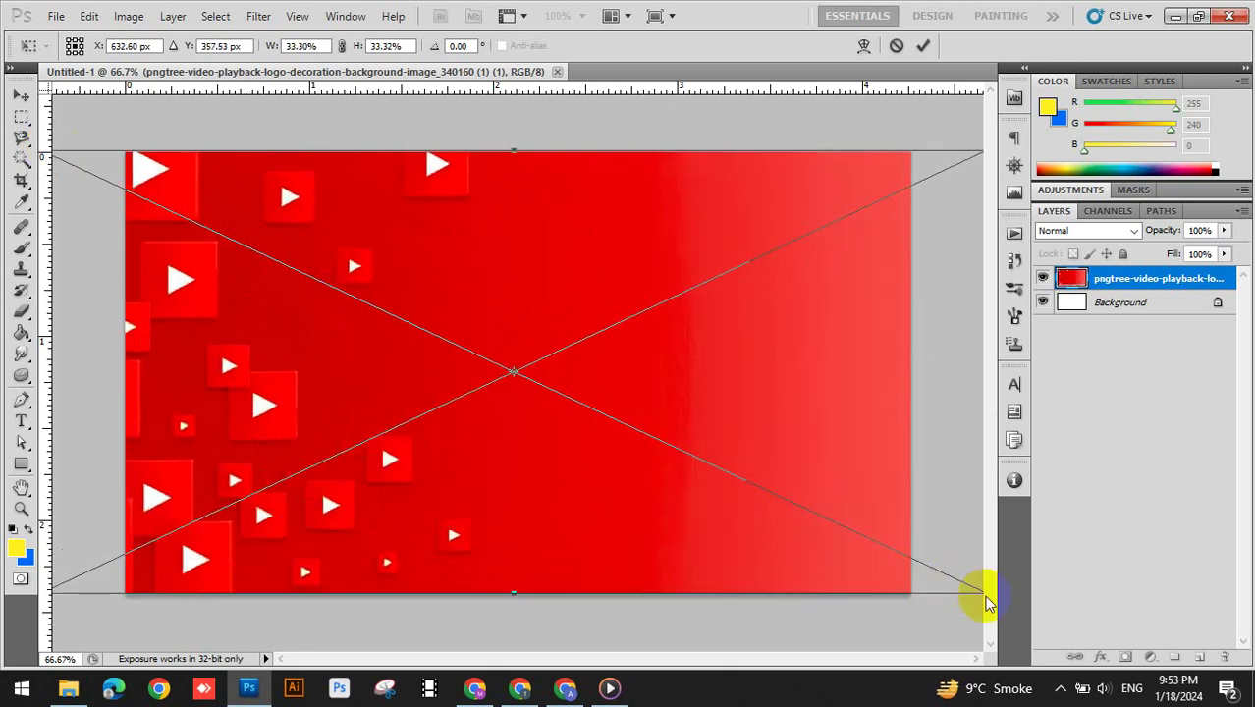
key(t)
drag(347, 350, 341, 373)
key(Return)
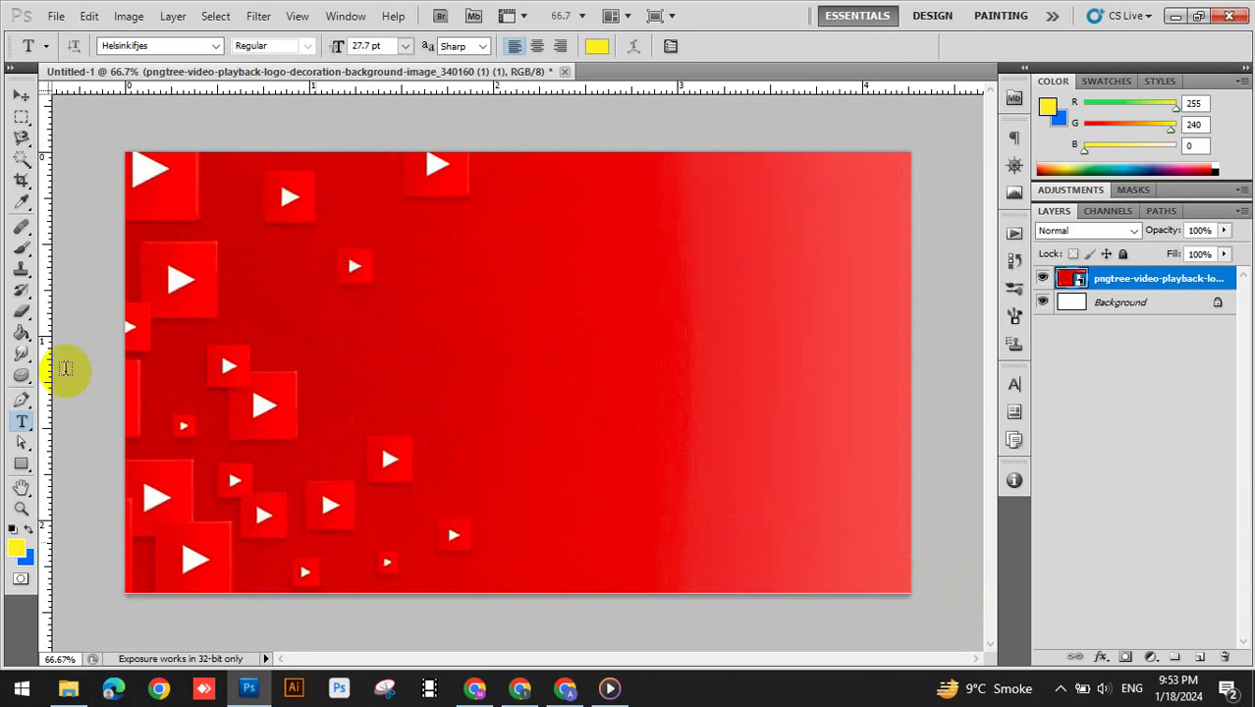
click(23, 95)
drag(269, 297, 331, 314)
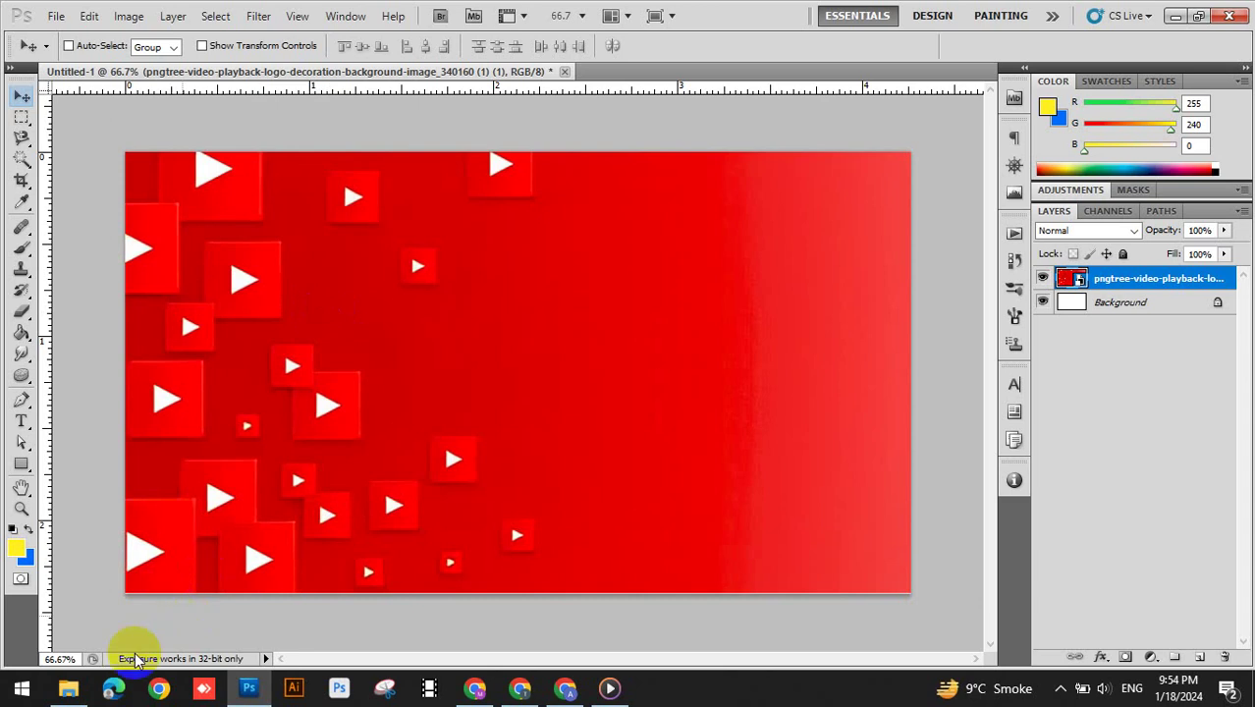
Place image-removebg-preview (7) of the pointing man from Downloads and position it on the right side of the canvas
click(68, 688)
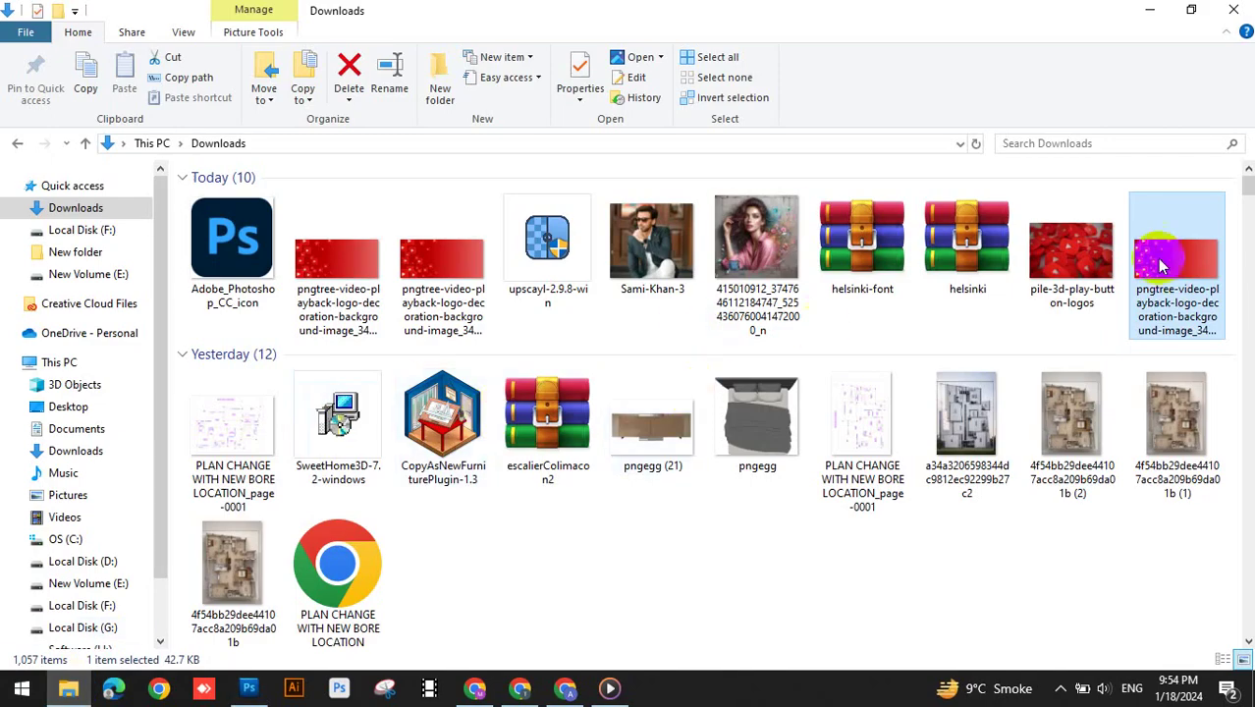
drag(1244, 188, 1247, 235)
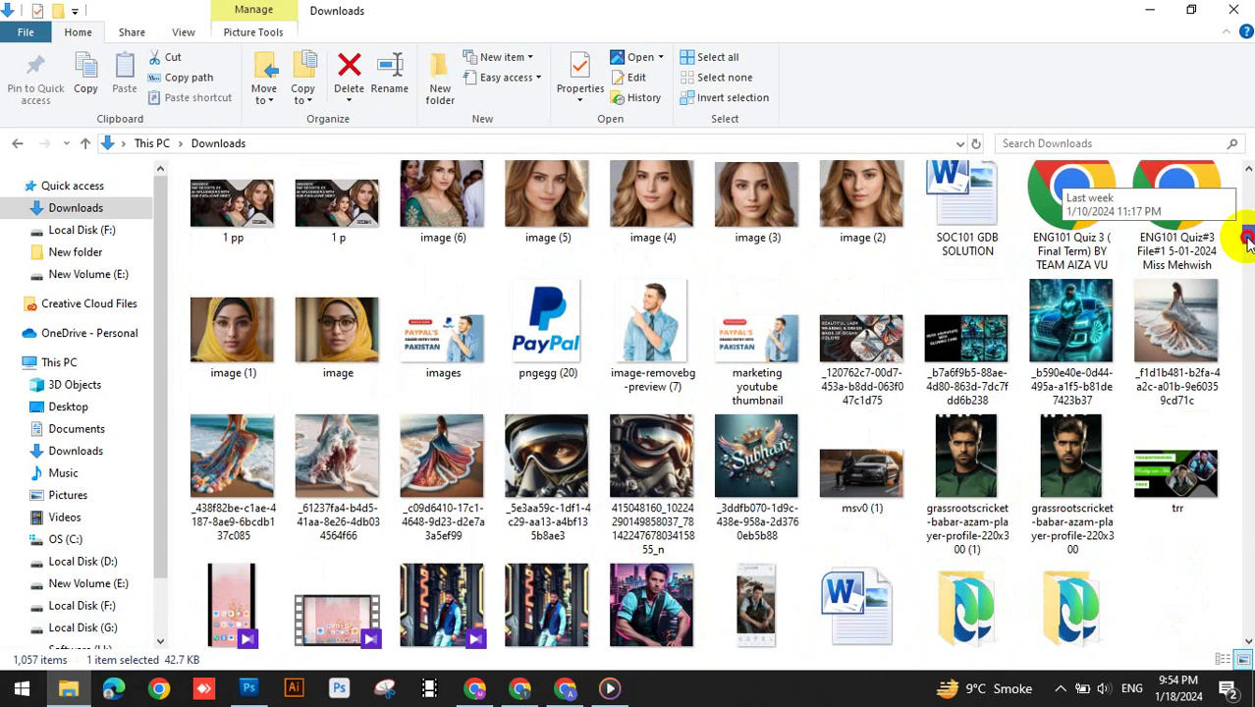
click(631, 334)
drag(632, 334, 714, 406)
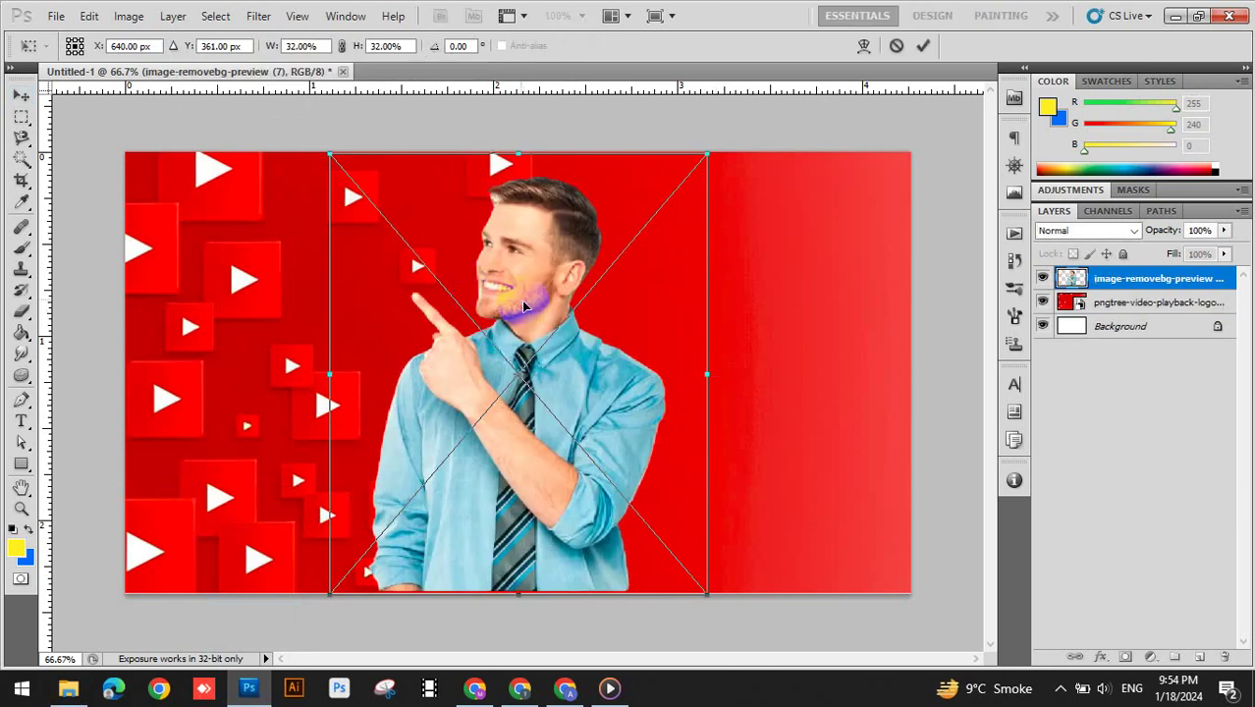
drag(460, 280, 749, 316)
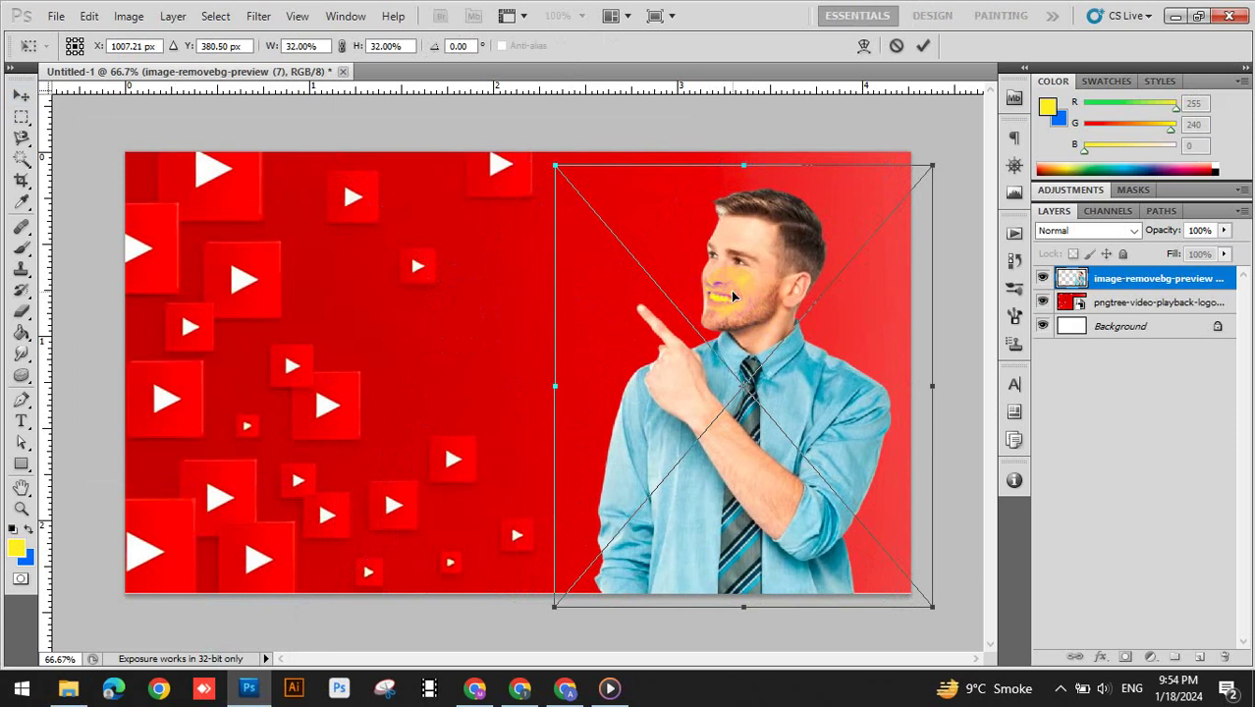
key(Return)
Add a new layer beneath the man's cutout and brush a yellow fff000 glow around his outline and pointing hand
click(1199, 658)
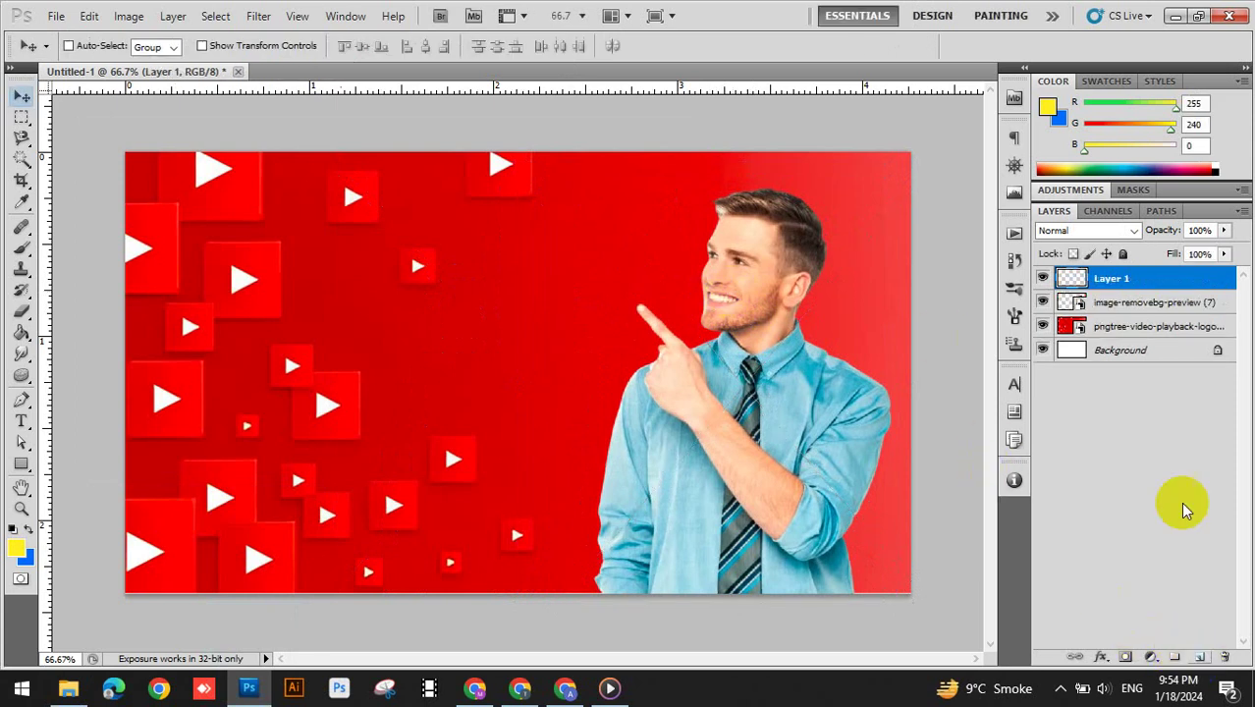
drag(1156, 287, 1159, 313)
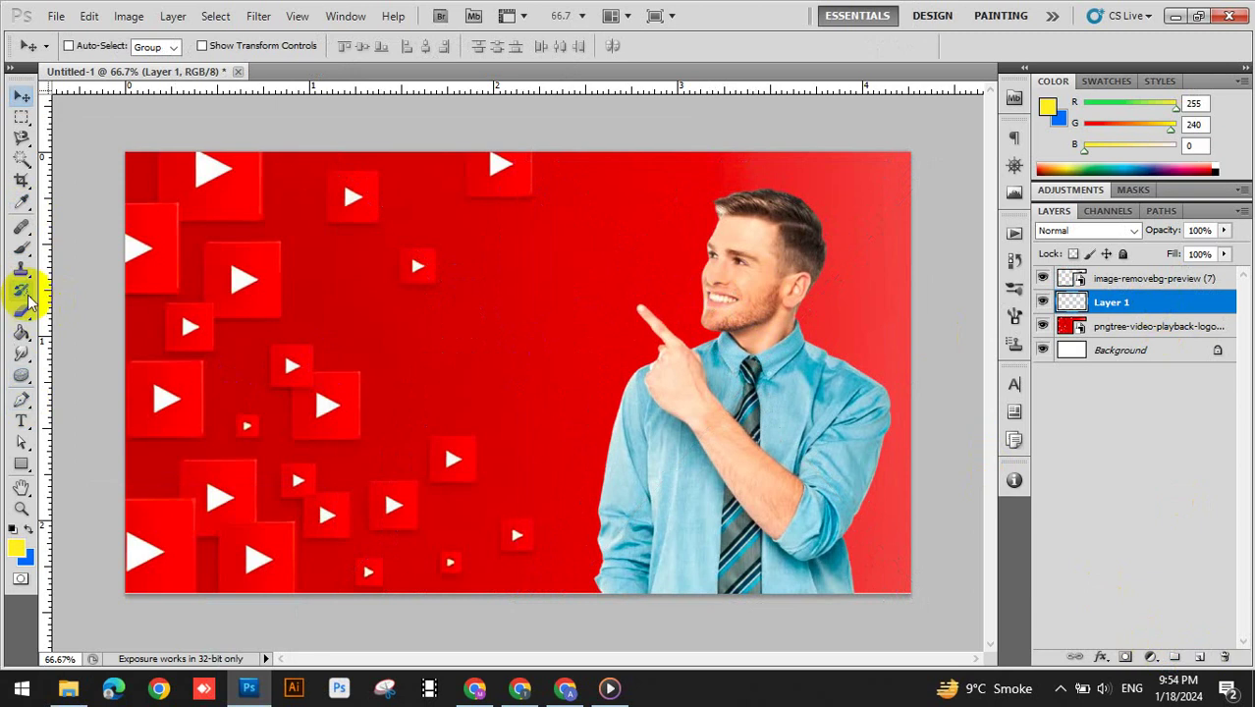
click(22, 248)
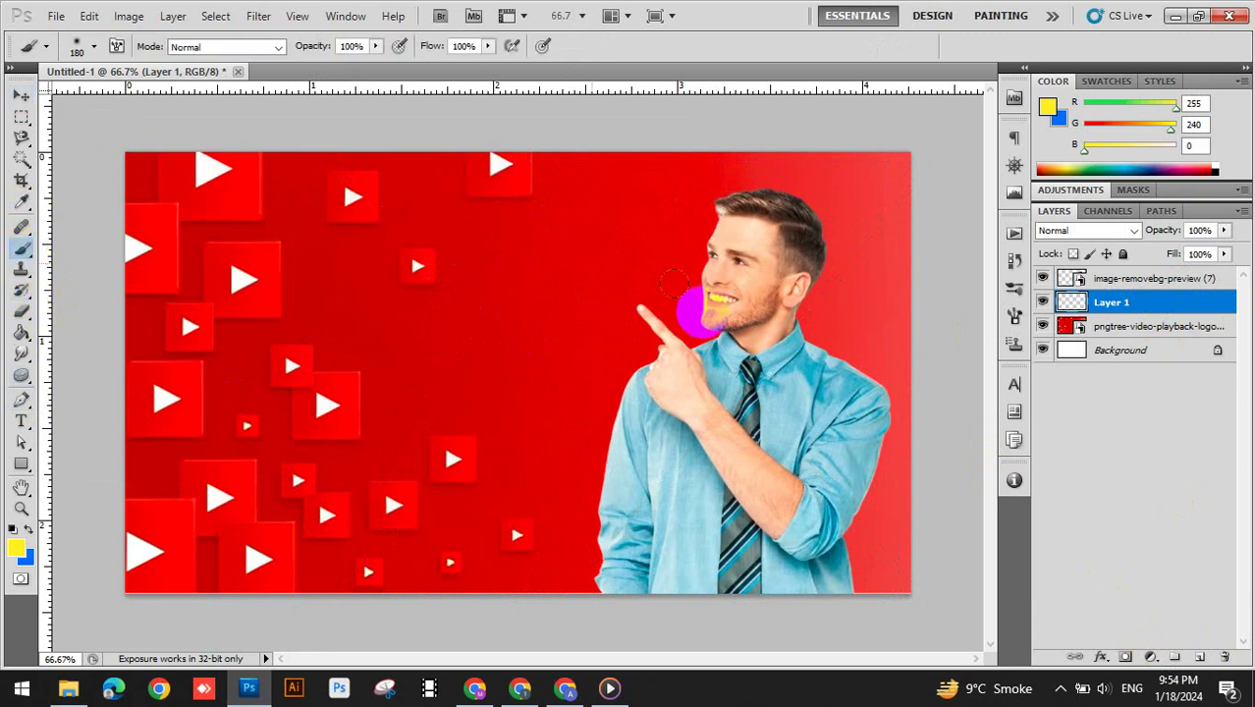
click(15, 548)
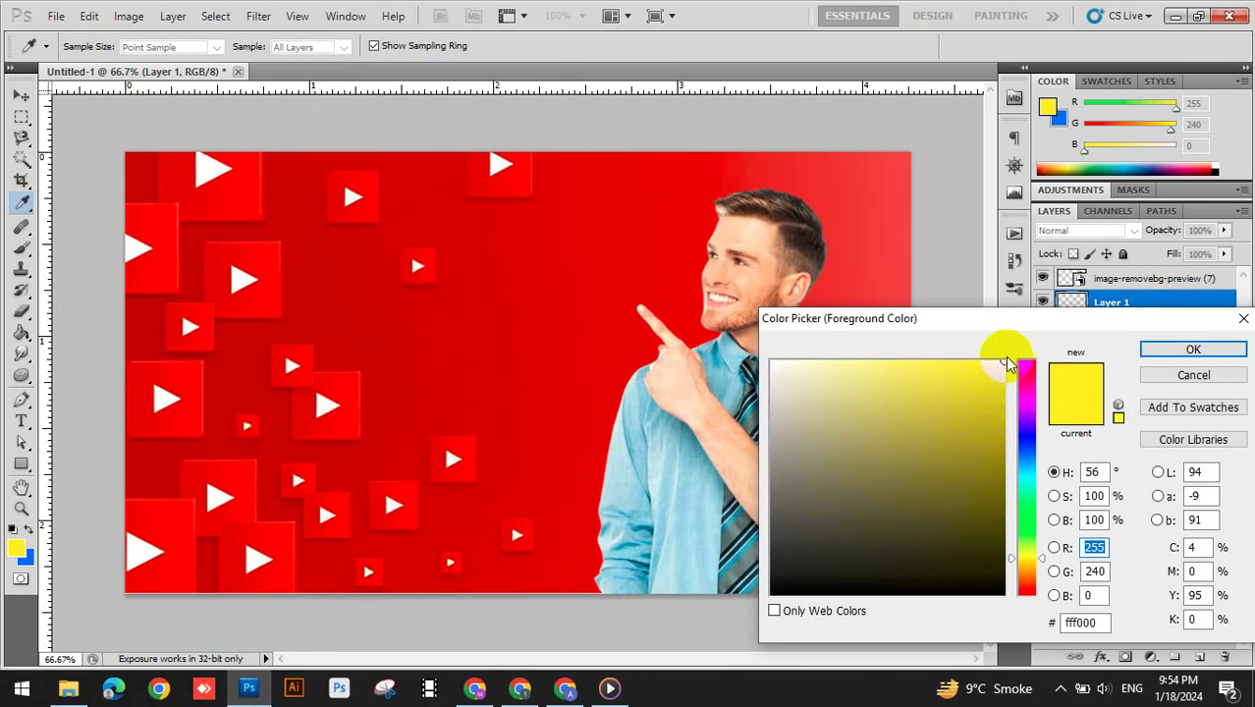
click(1169, 350)
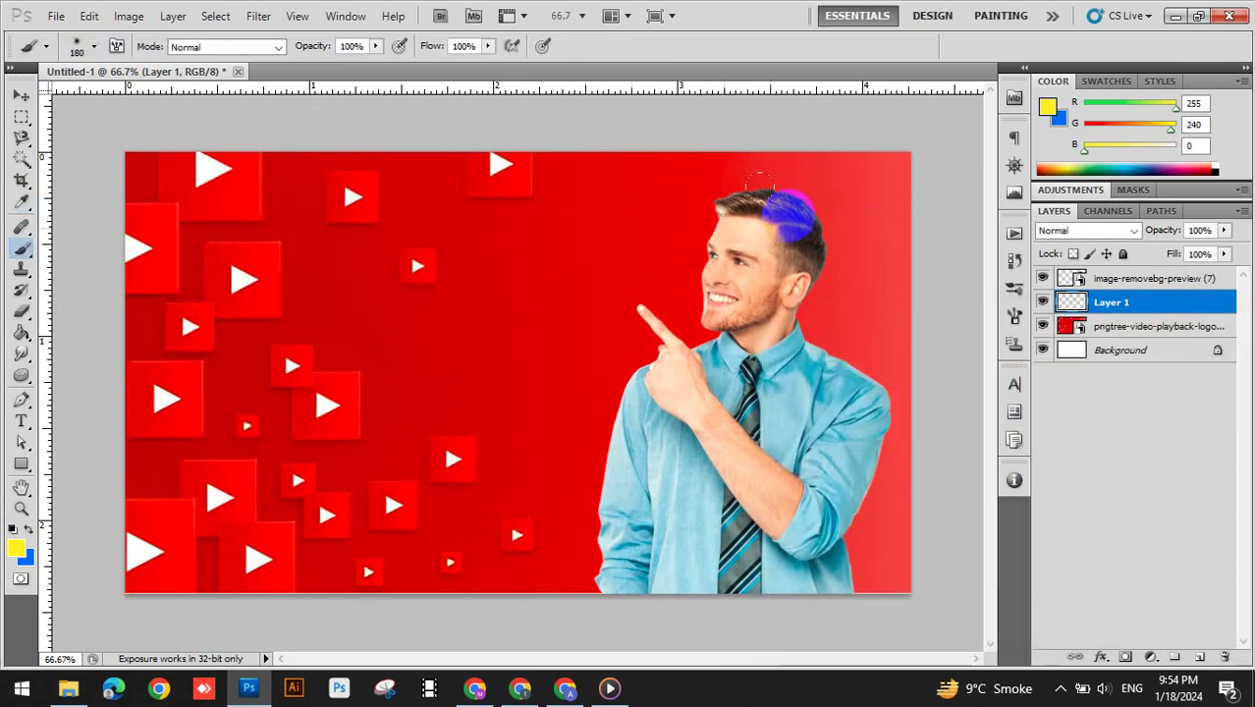
mouse_move(723, 183)
mouse_down()
mouse_move(702, 188)
mouse_move(677, 285)
mouse_move(648, 297)
mouse_move(579, 559)
mouse_up()
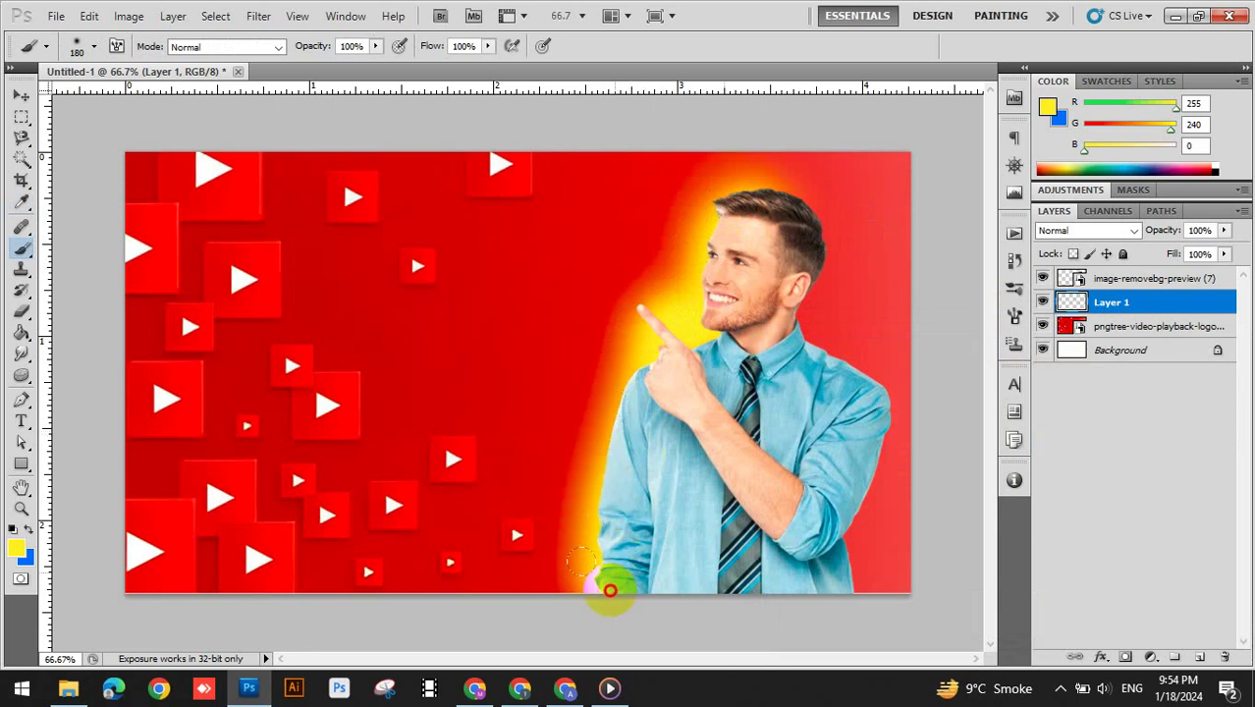
mouse_move(825, 290)
mouse_down()
mouse_move(874, 428)
mouse_move(829, 482)
mouse_move(834, 579)
mouse_move(840, 448)
mouse_move(825, 550)
mouse_move(805, 221)
mouse_move(800, 201)
mouse_move(776, 192)
mouse_move(746, 206)
mouse_up()
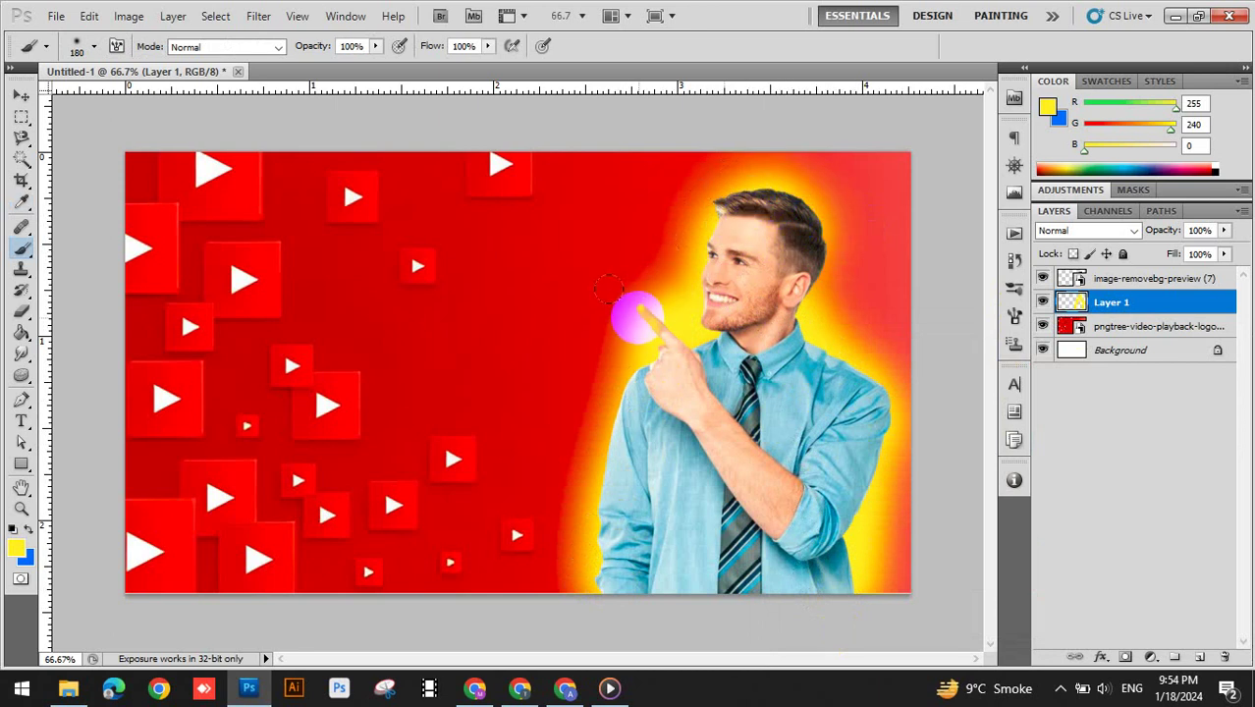
mouse_move(608, 277)
mouse_down()
mouse_move(657, 337)
mouse_move(603, 381)
mouse_move(564, 555)
mouse_up()
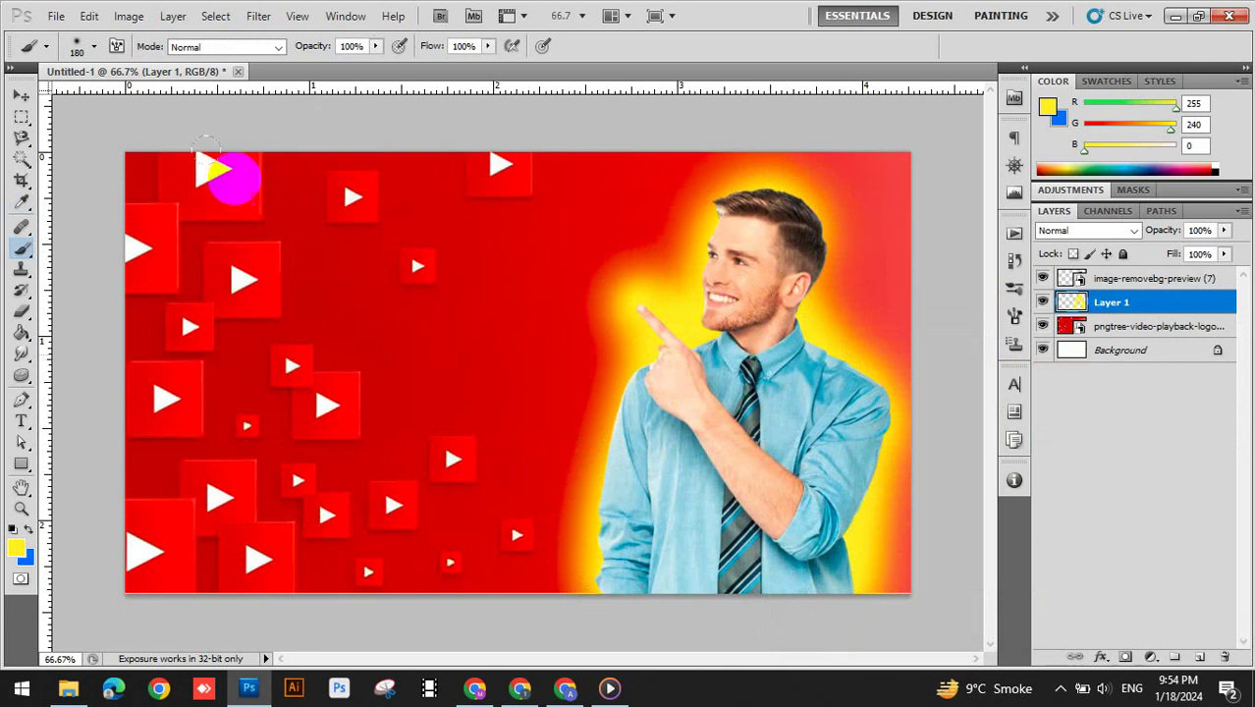
click(21, 96)
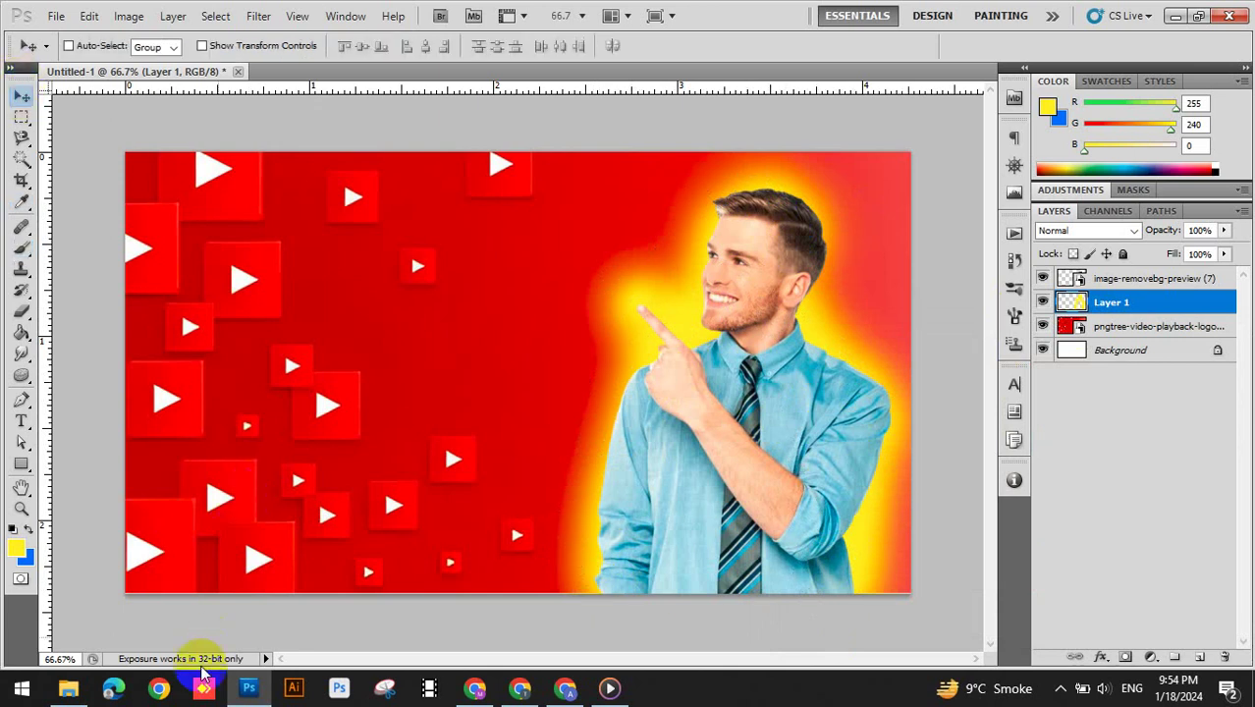
Start a text layer over the red background, left of the man, and set its font to Helsinki
click(21, 422)
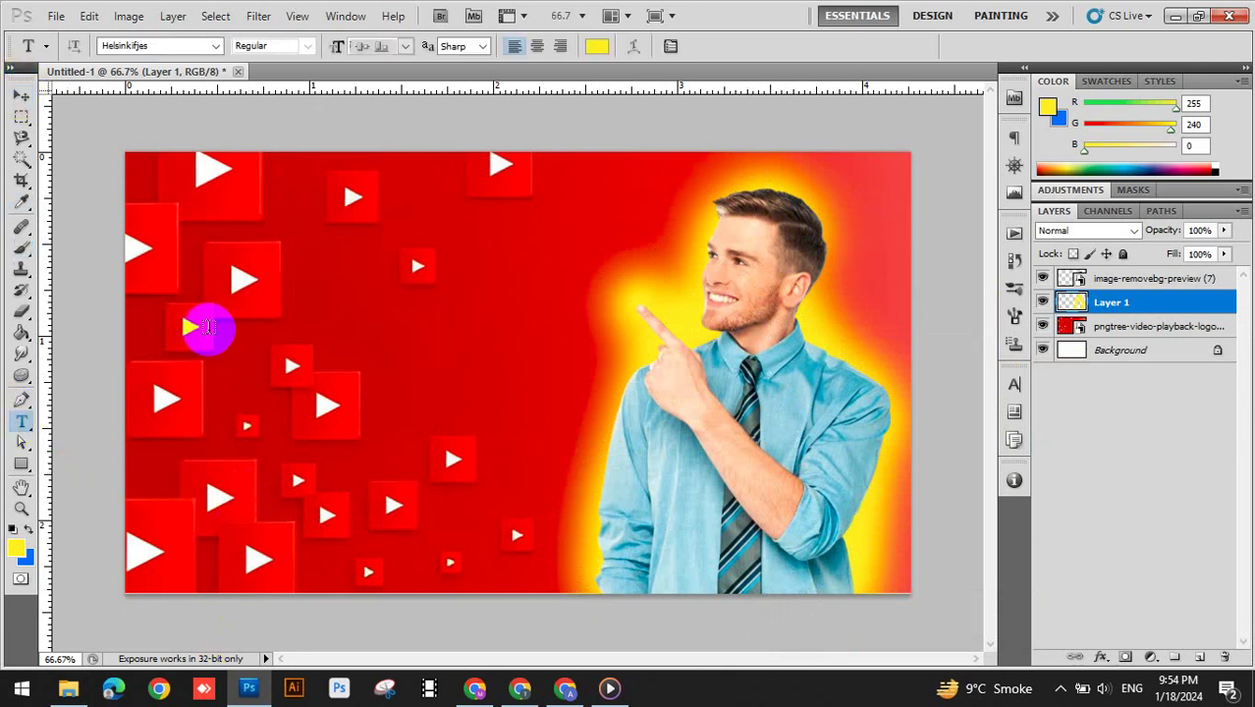
click(187, 307)
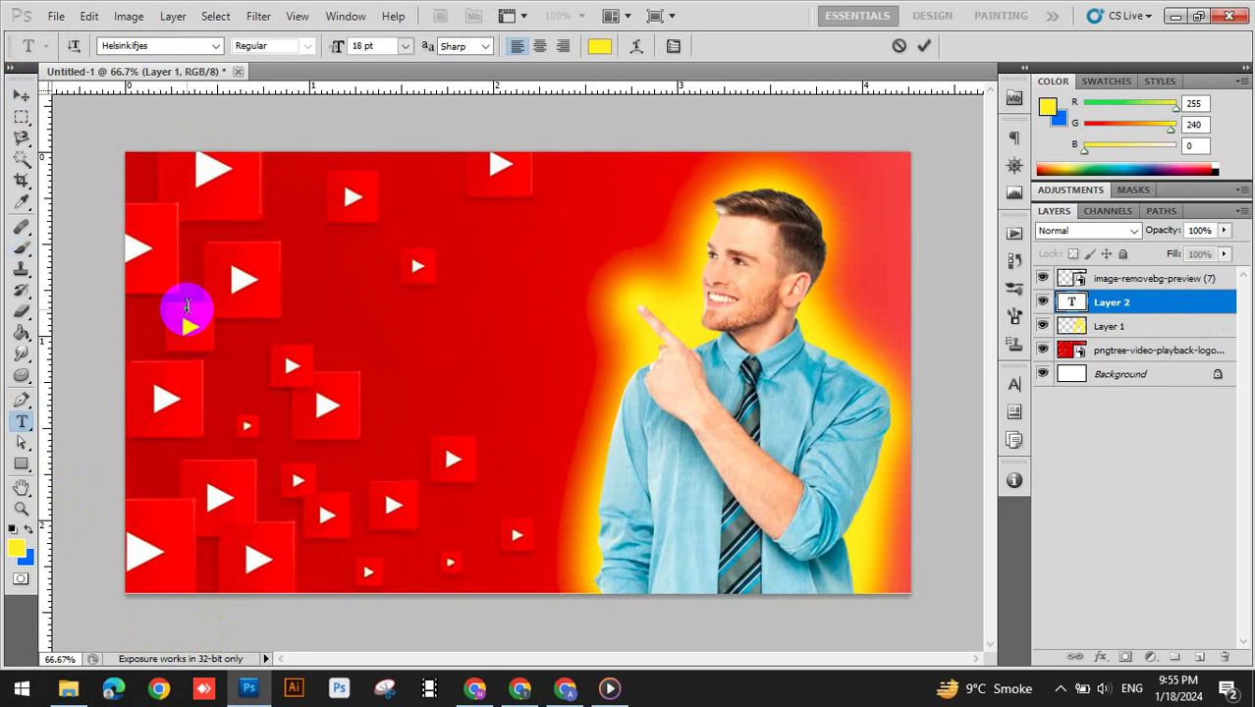
click(216, 46)
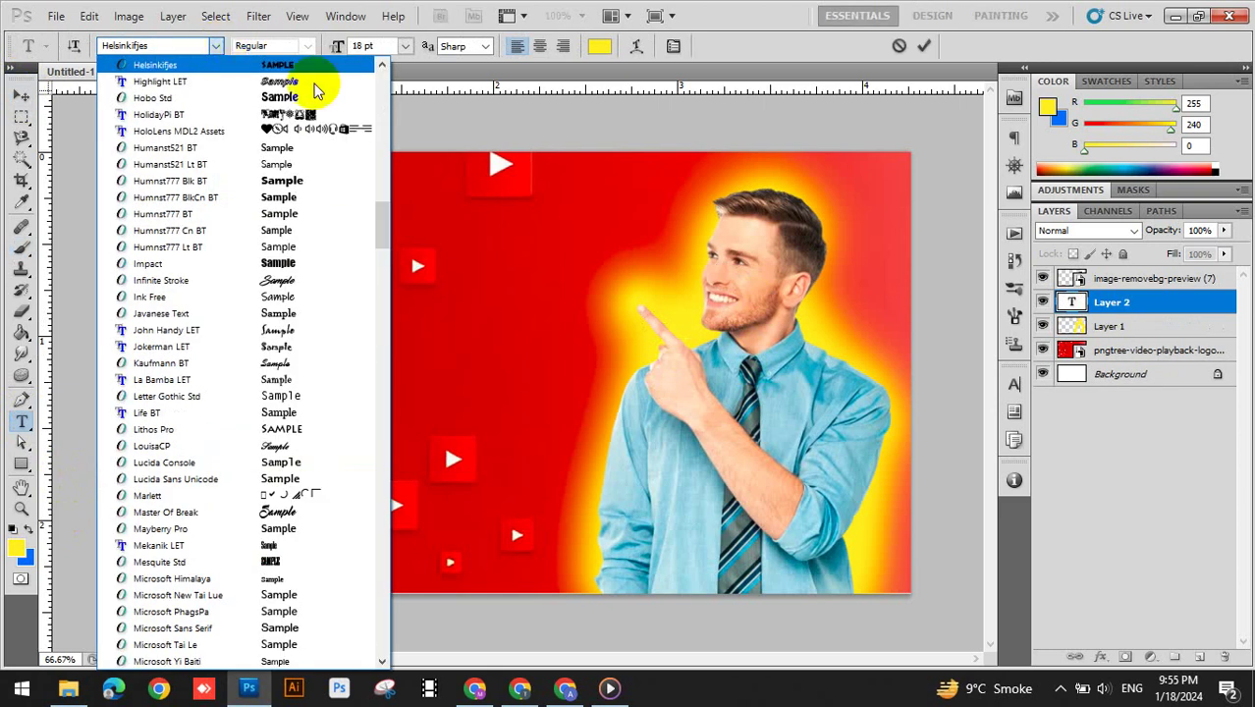
scroll(383, 221, up, 2)
scroll(383, 221, up, 1)
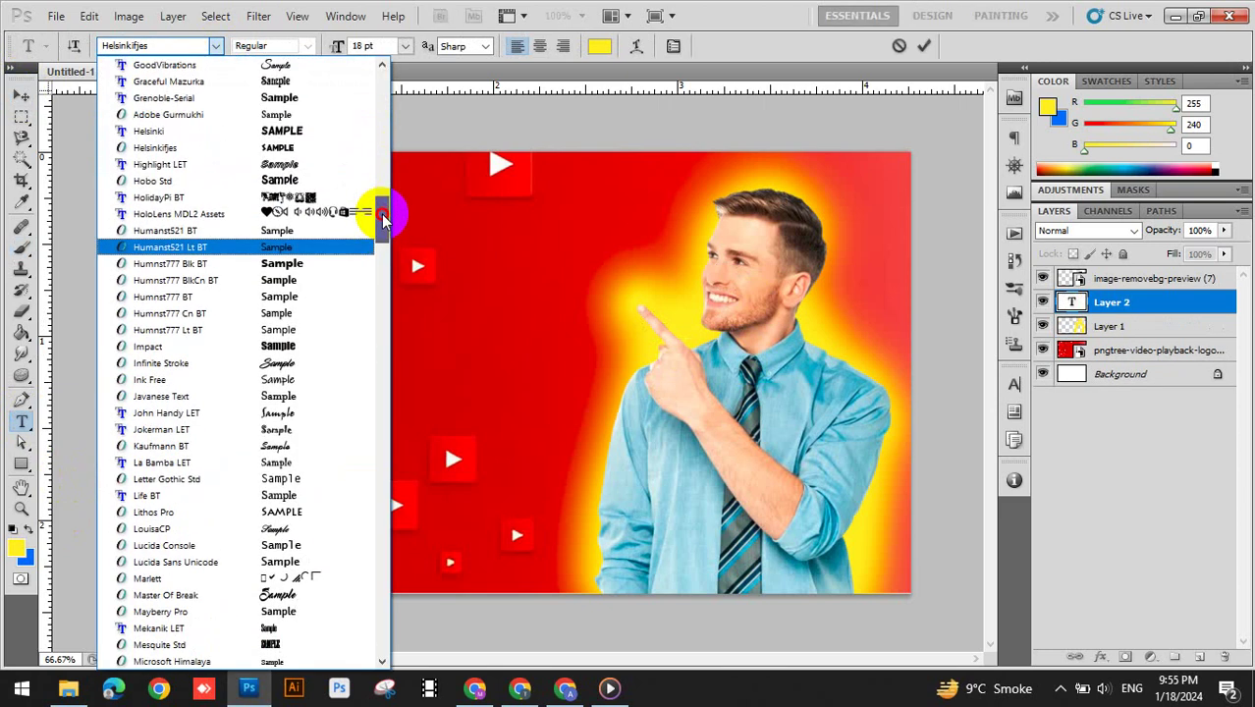
click(169, 131)
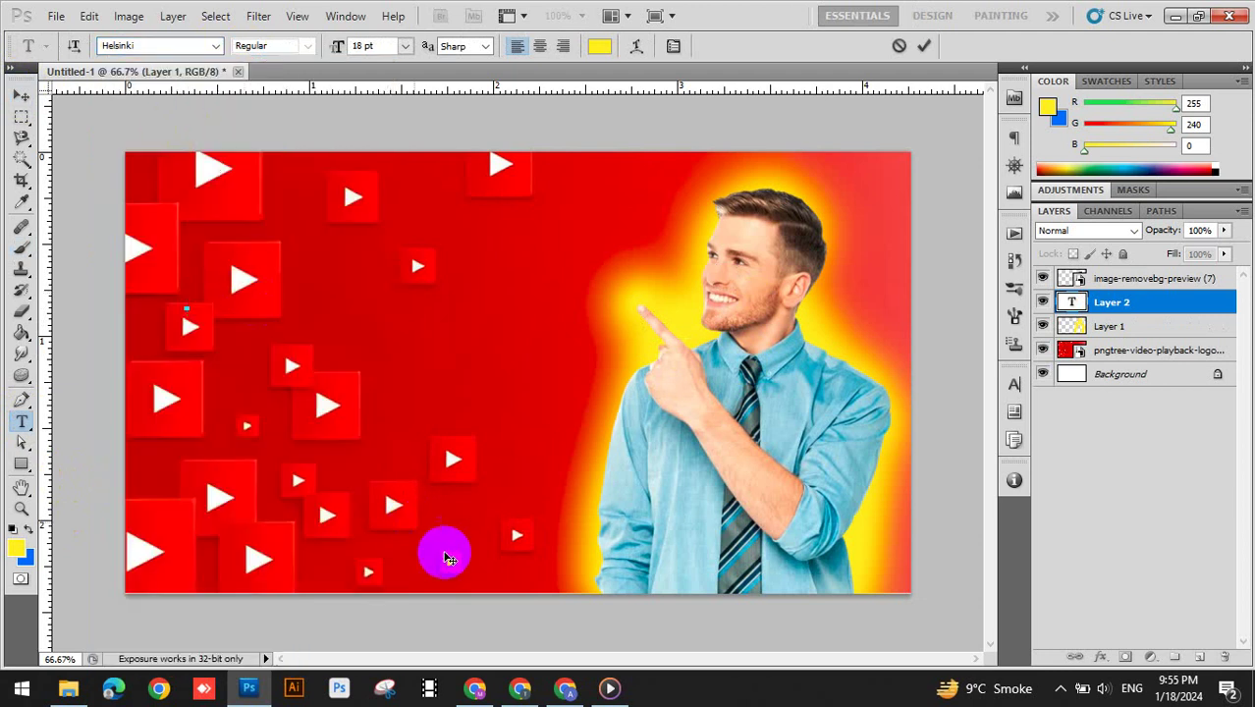
Switch to Chrome, search Google for "helsinki font" and download the Helsinki font from its Dafont page
click(520, 687)
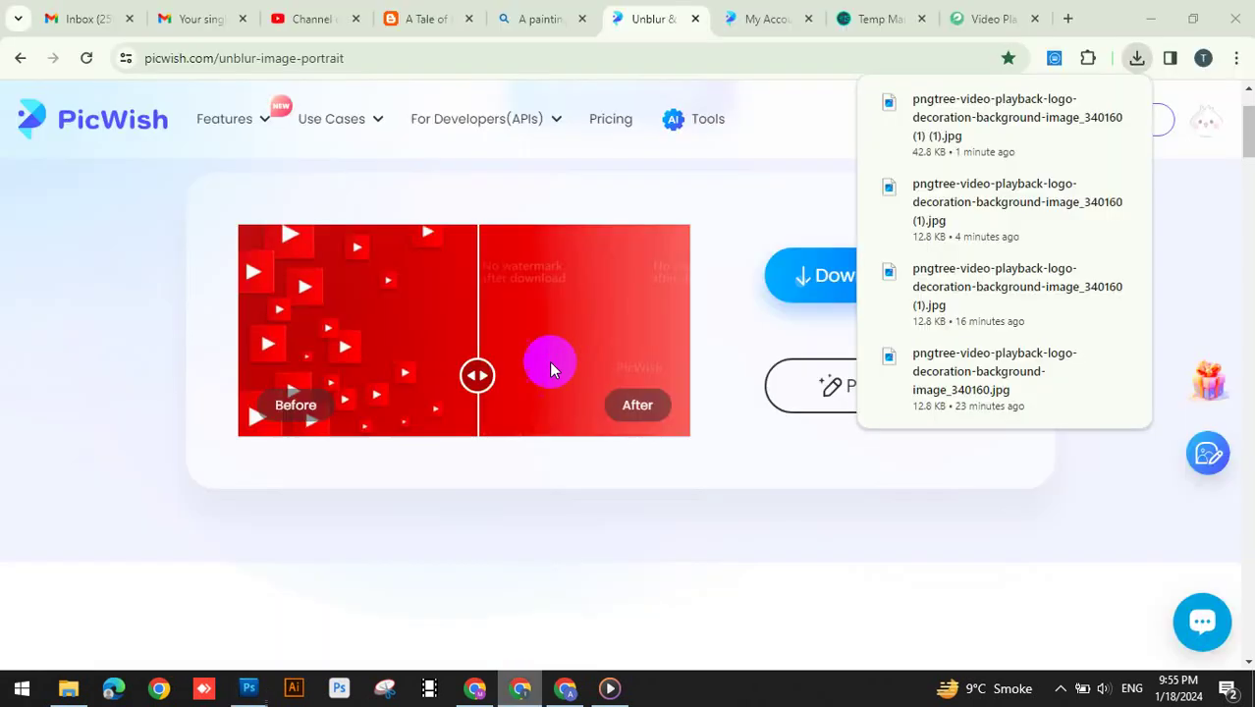
click(392, 56)
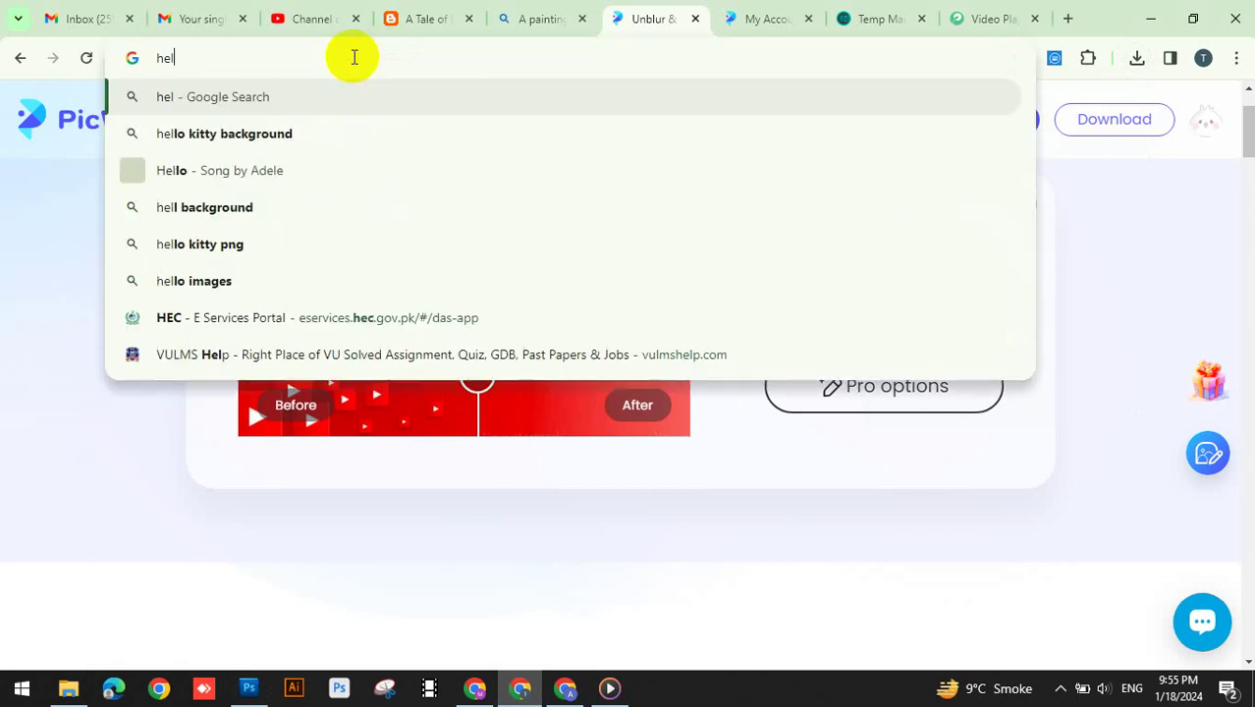
text(sink)
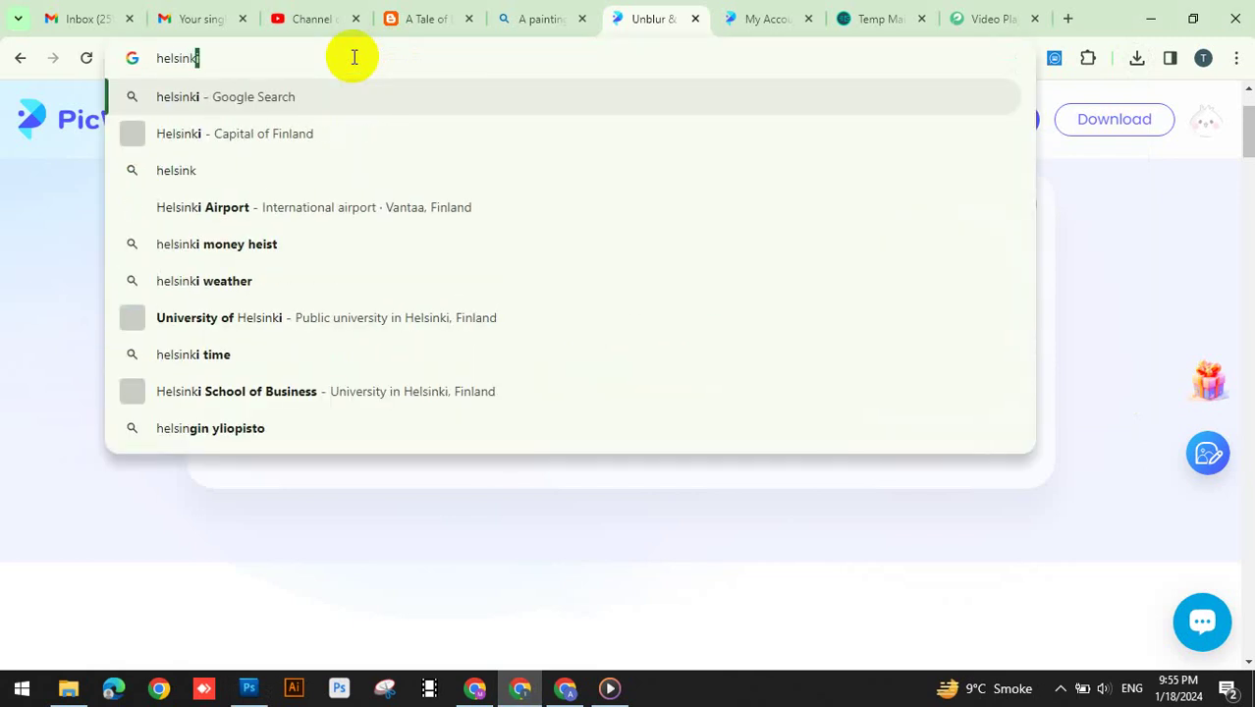
text(i f)
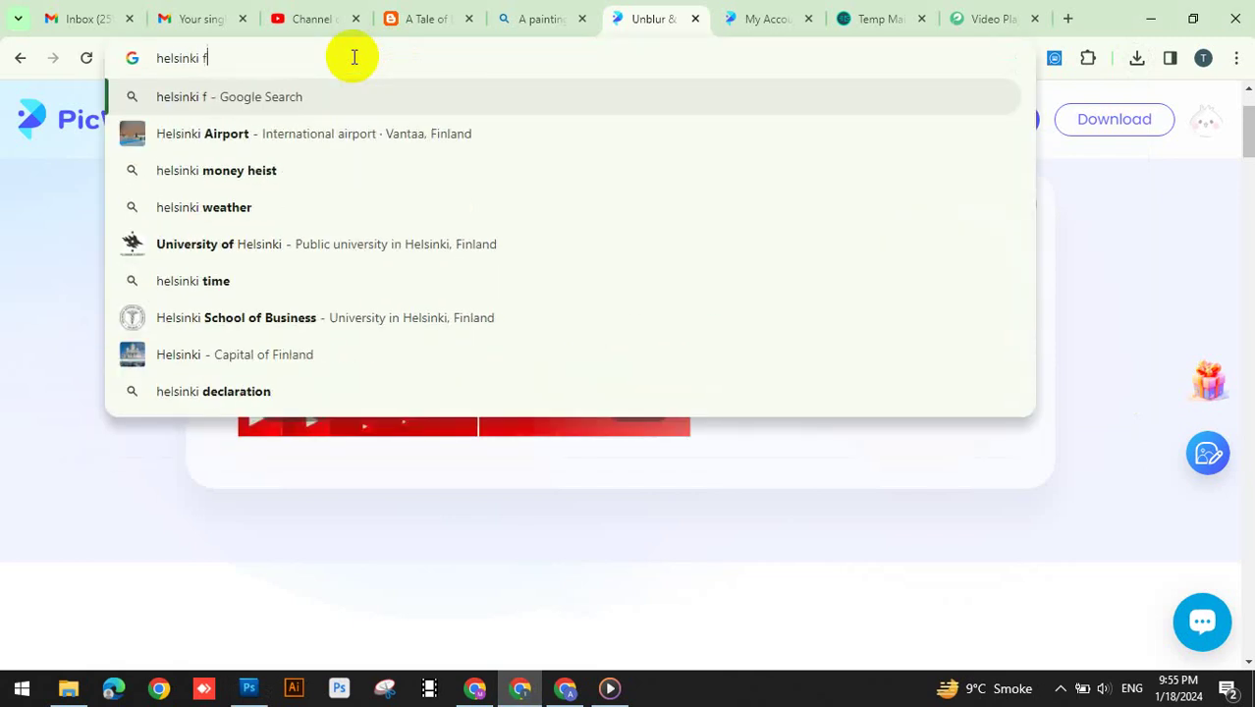
text(ont)
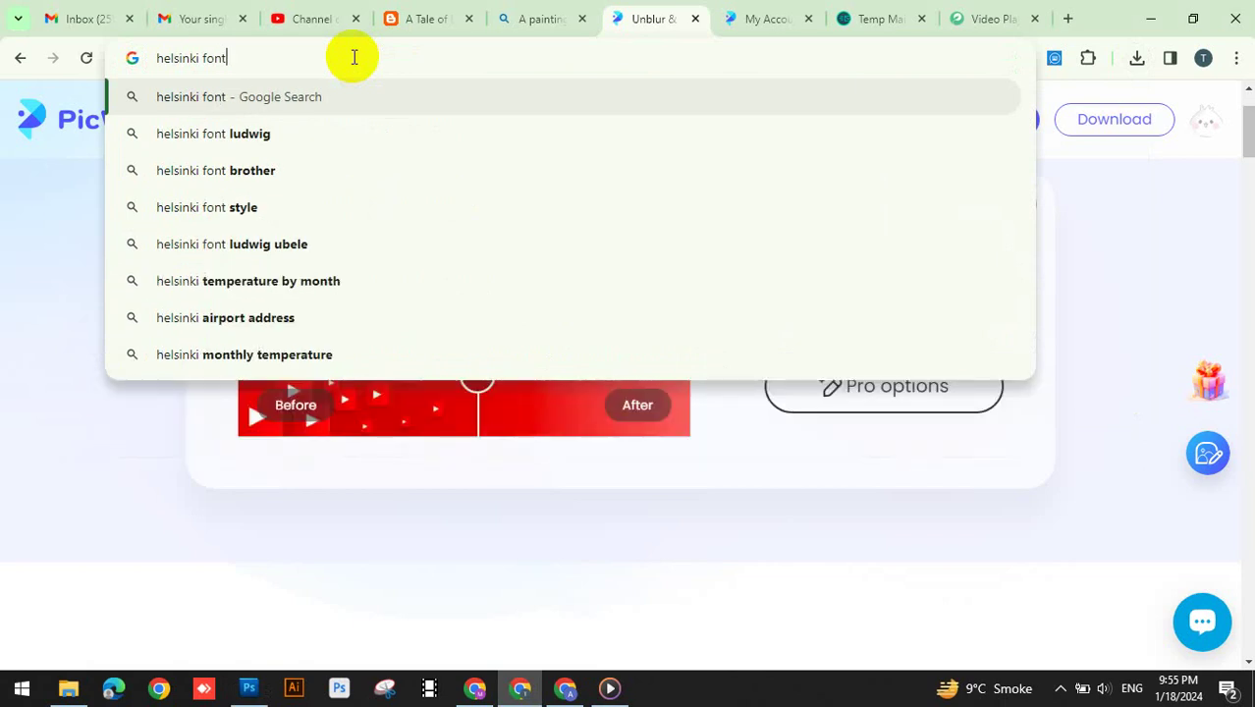
key(Return)
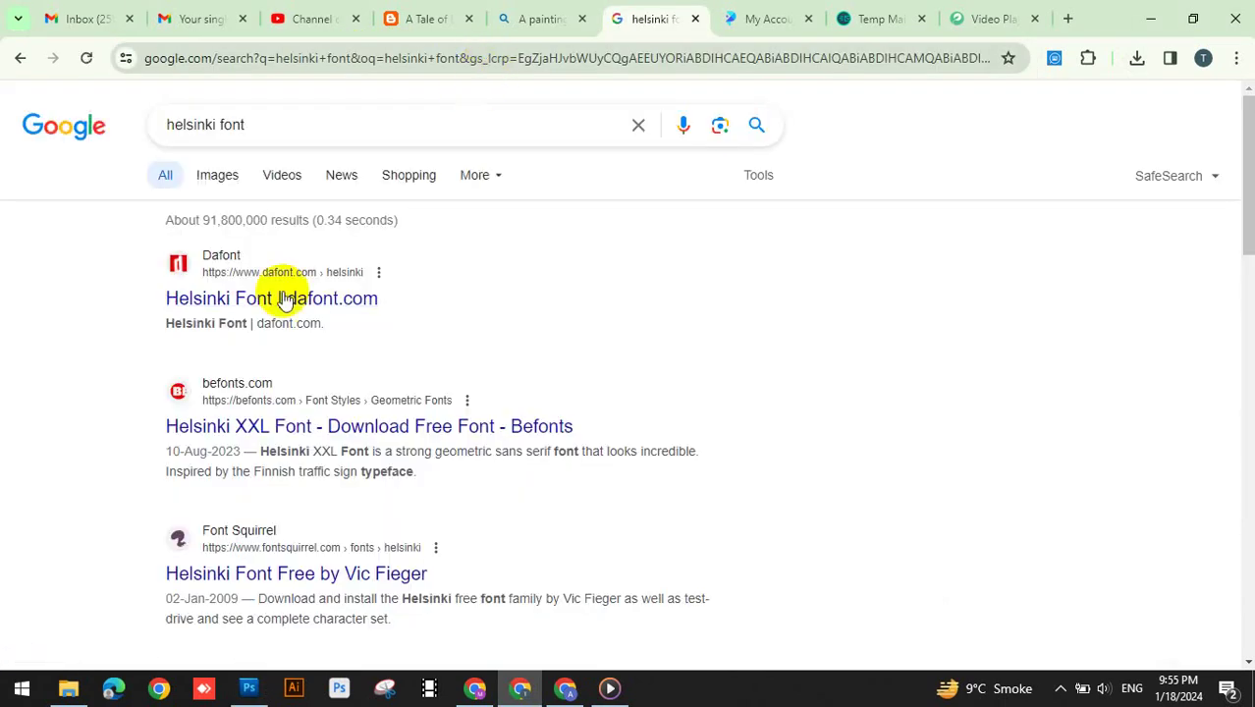
click(228, 308)
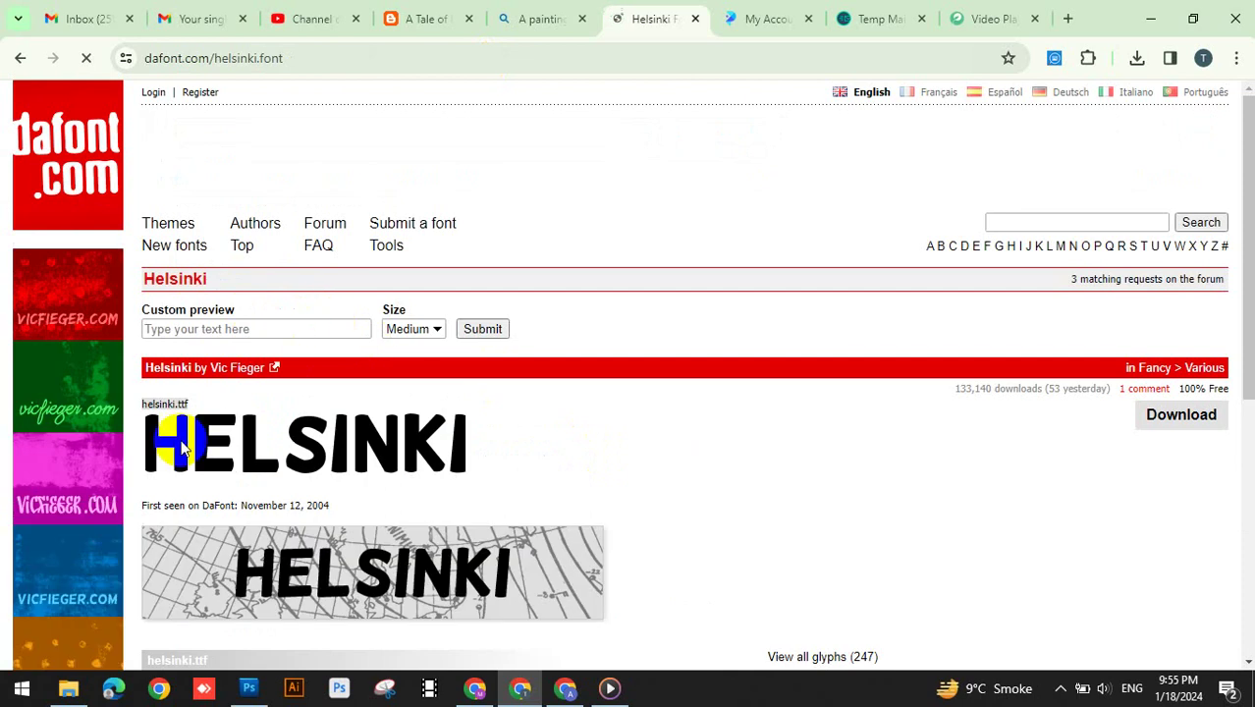
click(1159, 424)
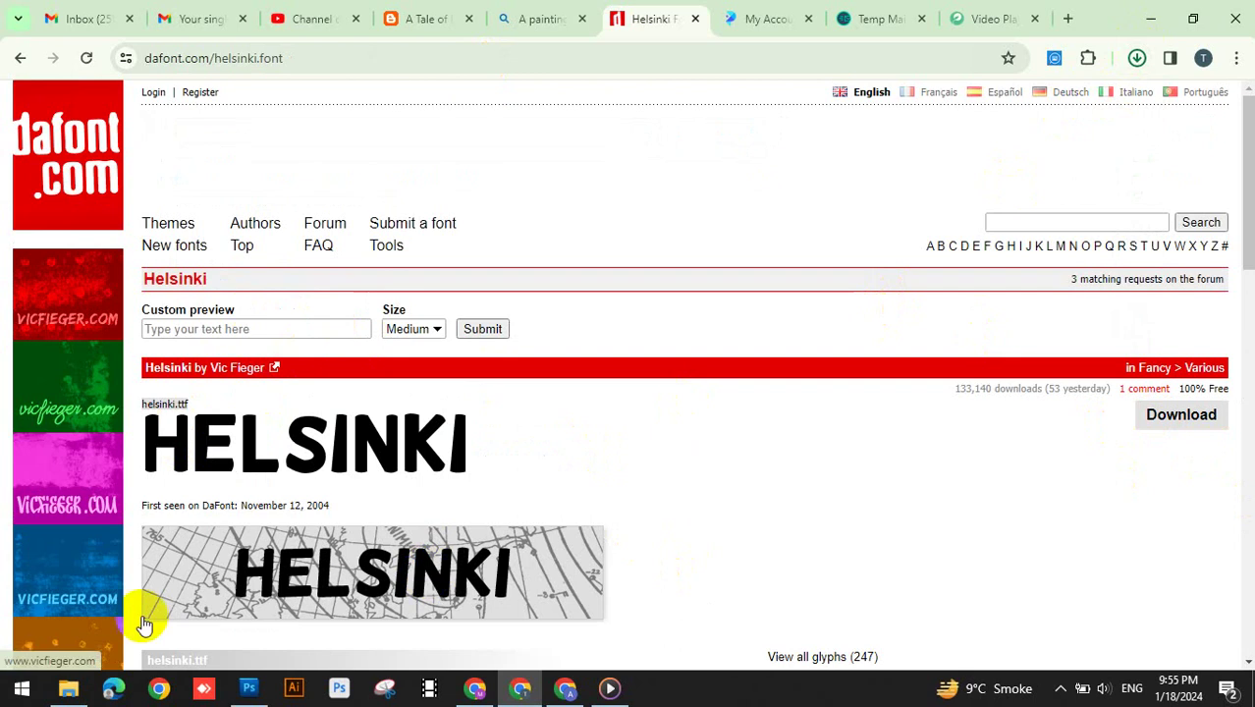
Open the helsinki archive from the Downloads folder in WinRAR and dismiss the licence notice
click(67, 689)
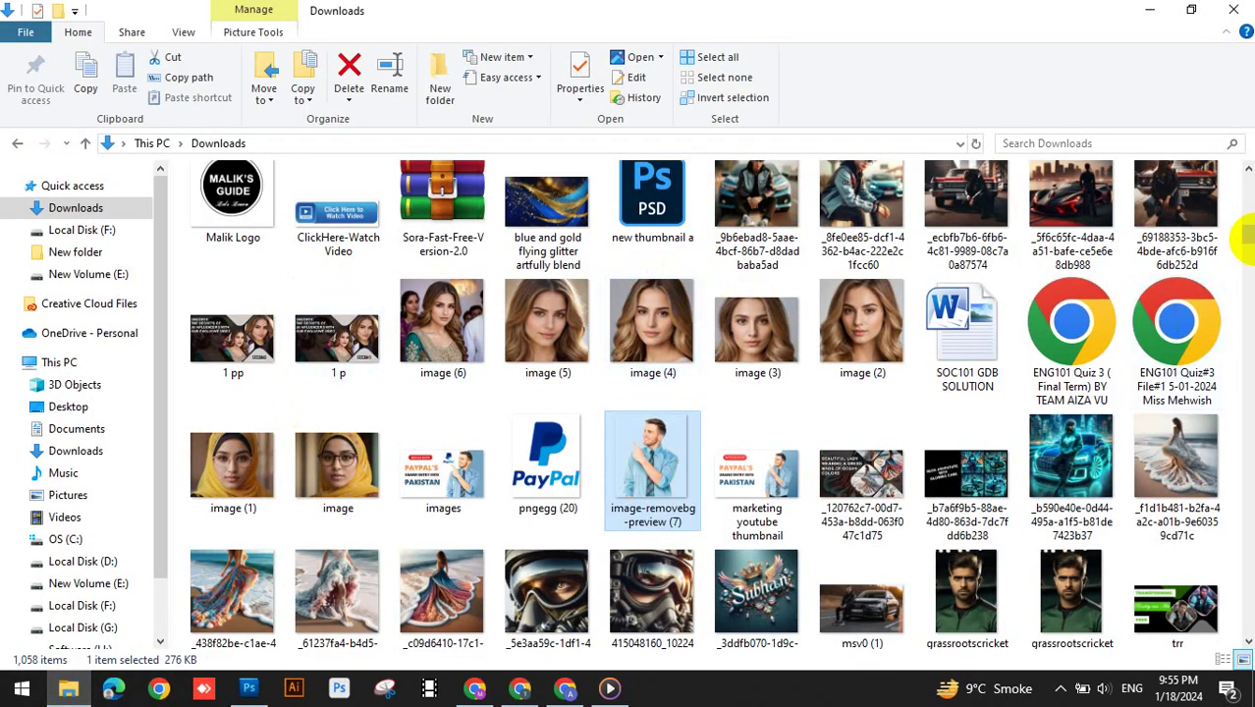
drag(1249, 232, 1235, 168)
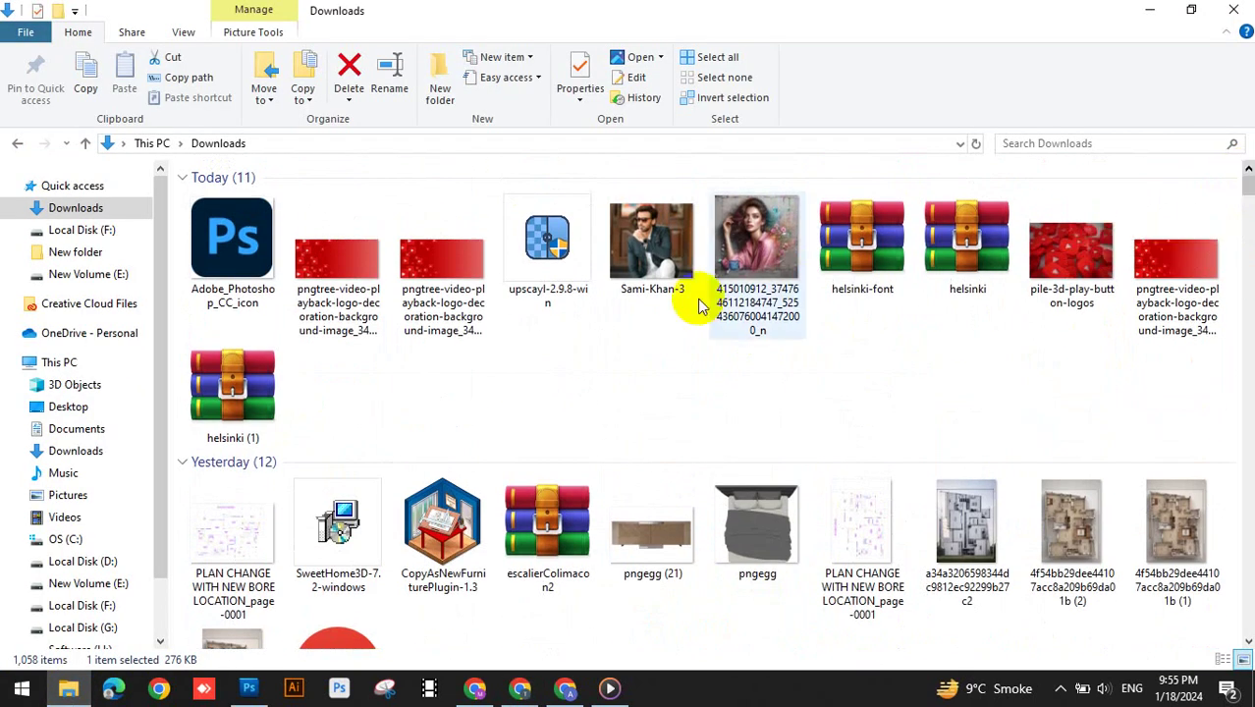
click(961, 293)
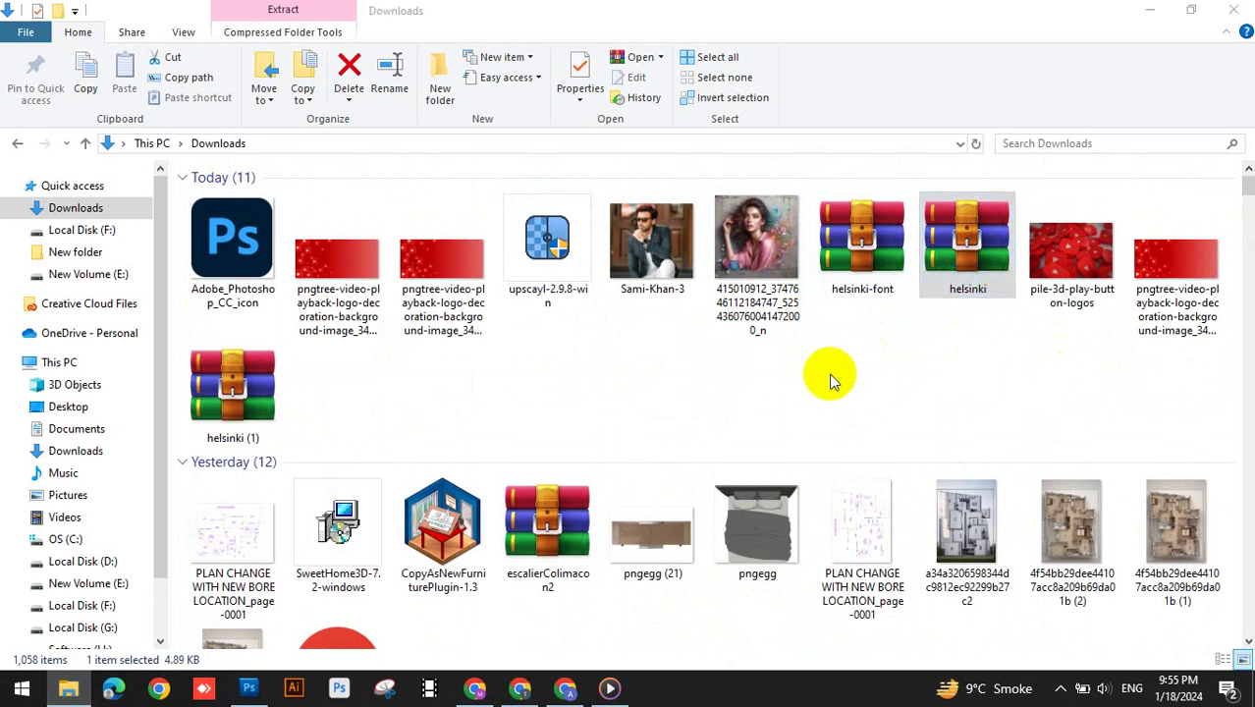
click(655, 383)
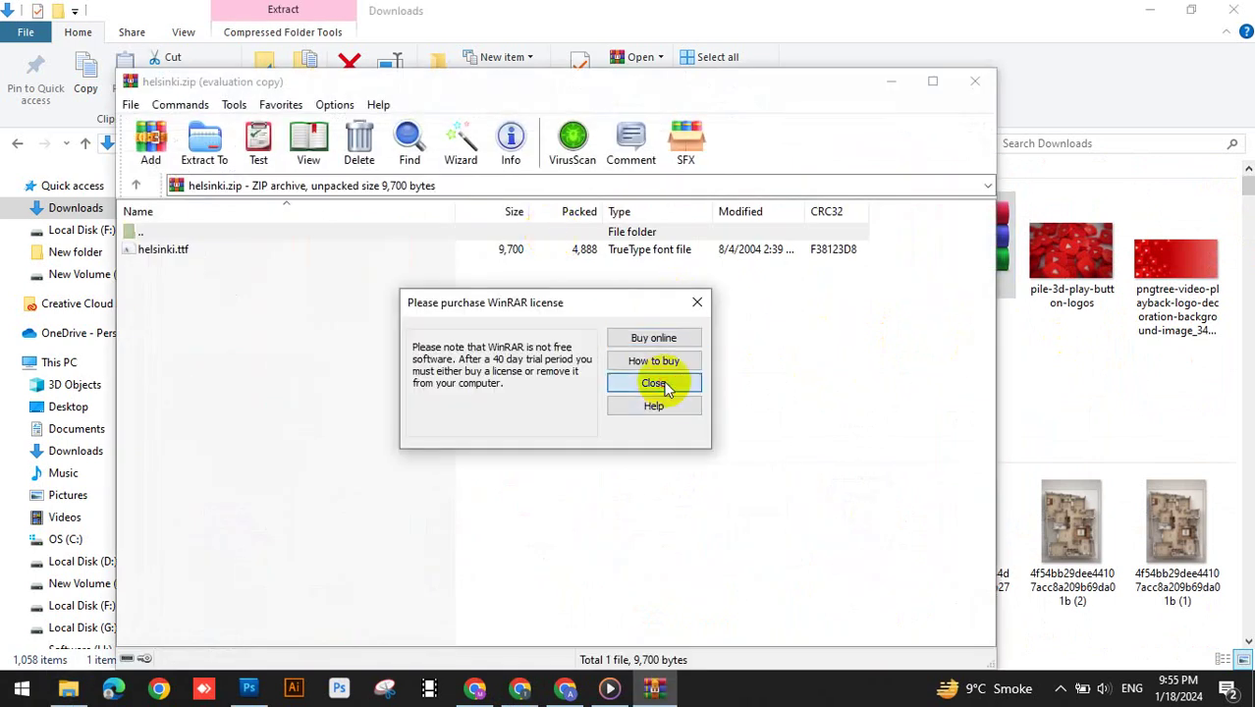
Install helsinki.ttf from the archive, replacing the existing copy, and close the font preview and the archive
double_click(147, 249)
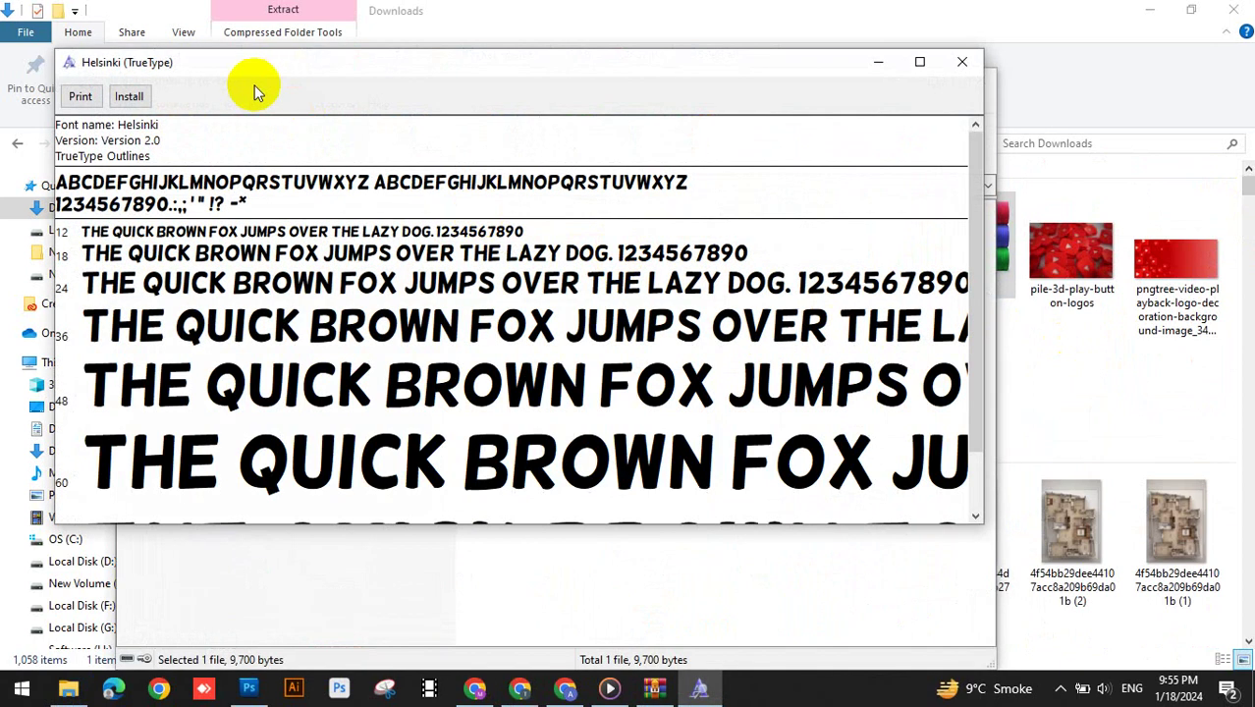
click(129, 95)
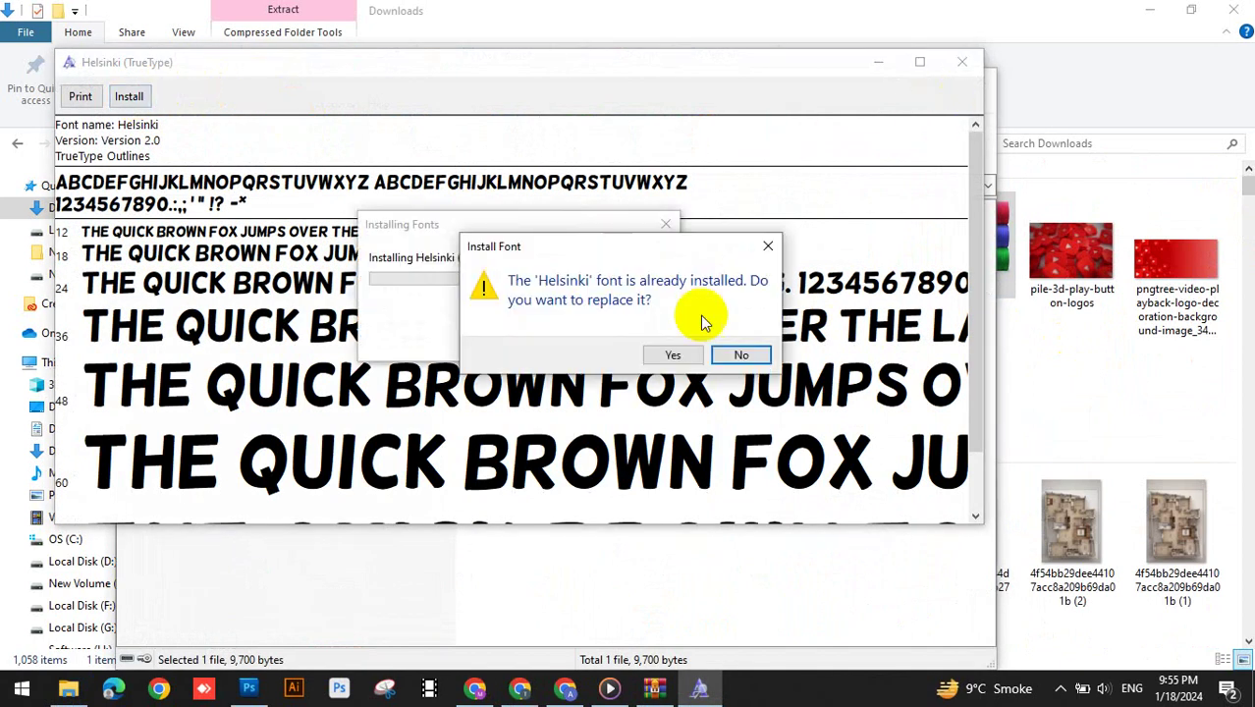
click(673, 355)
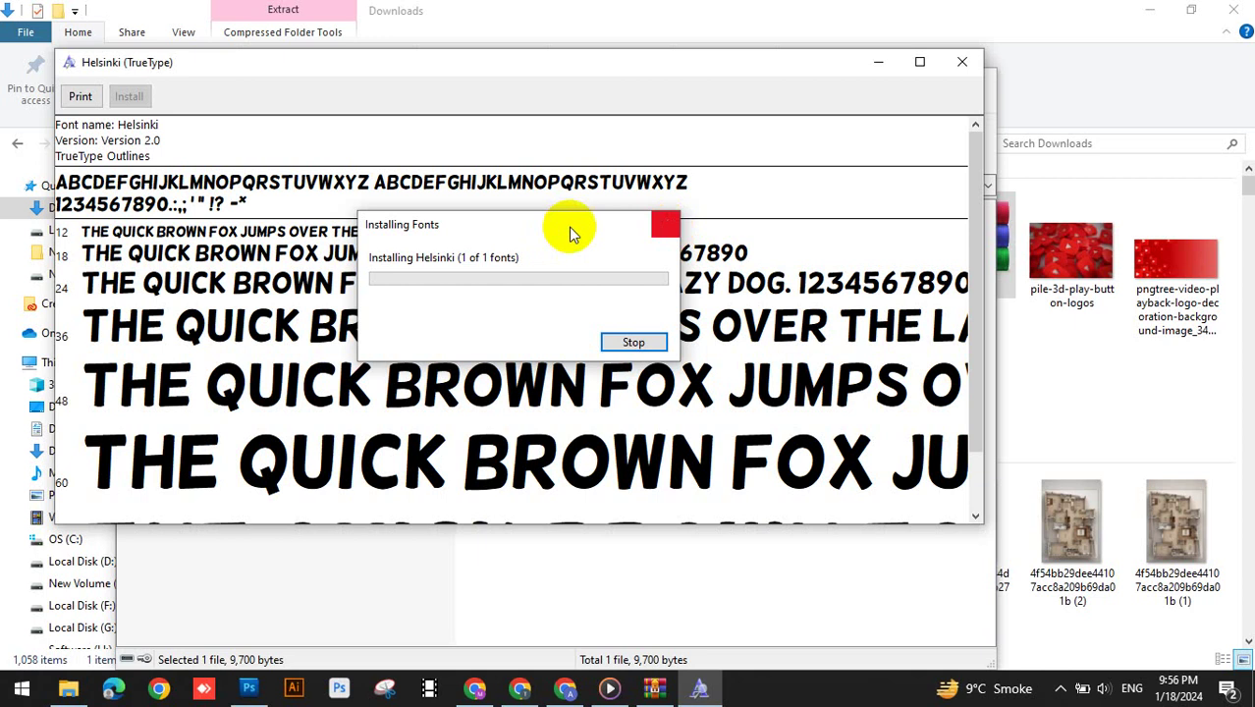
click(961, 61)
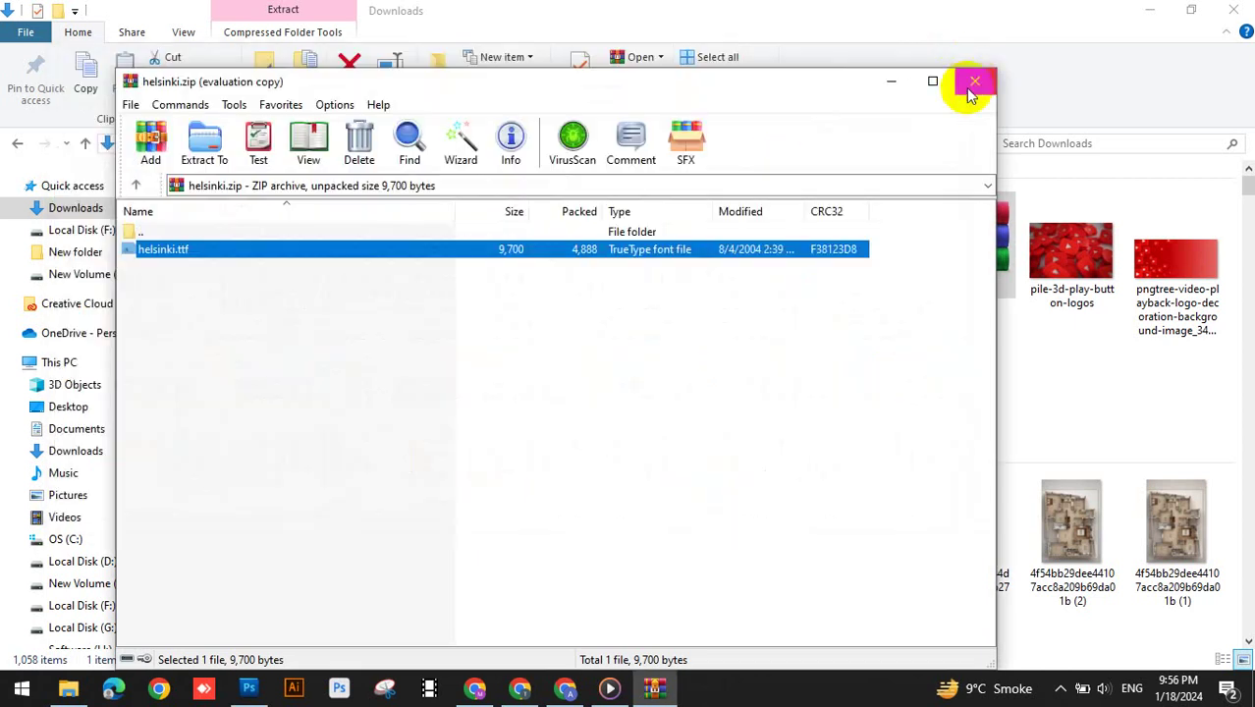
click(972, 84)
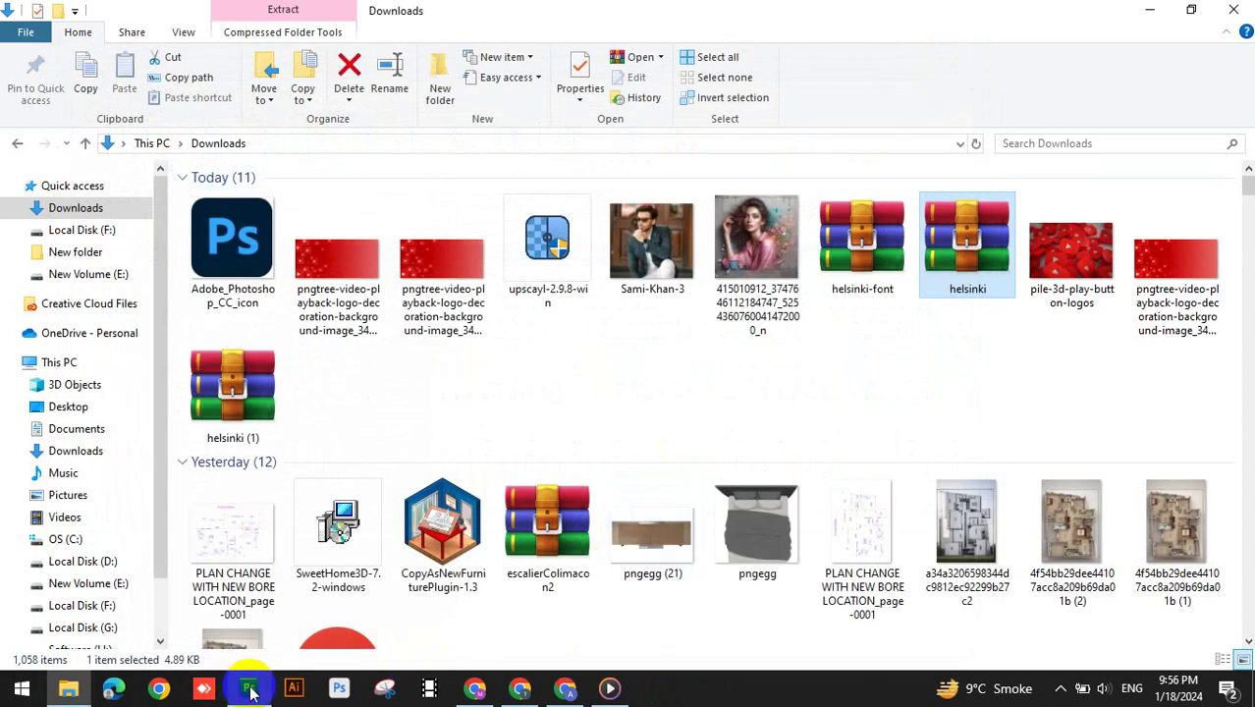
Return to Photoshop and enter PROFESSIONAL in the open yellow text layer
click(249, 690)
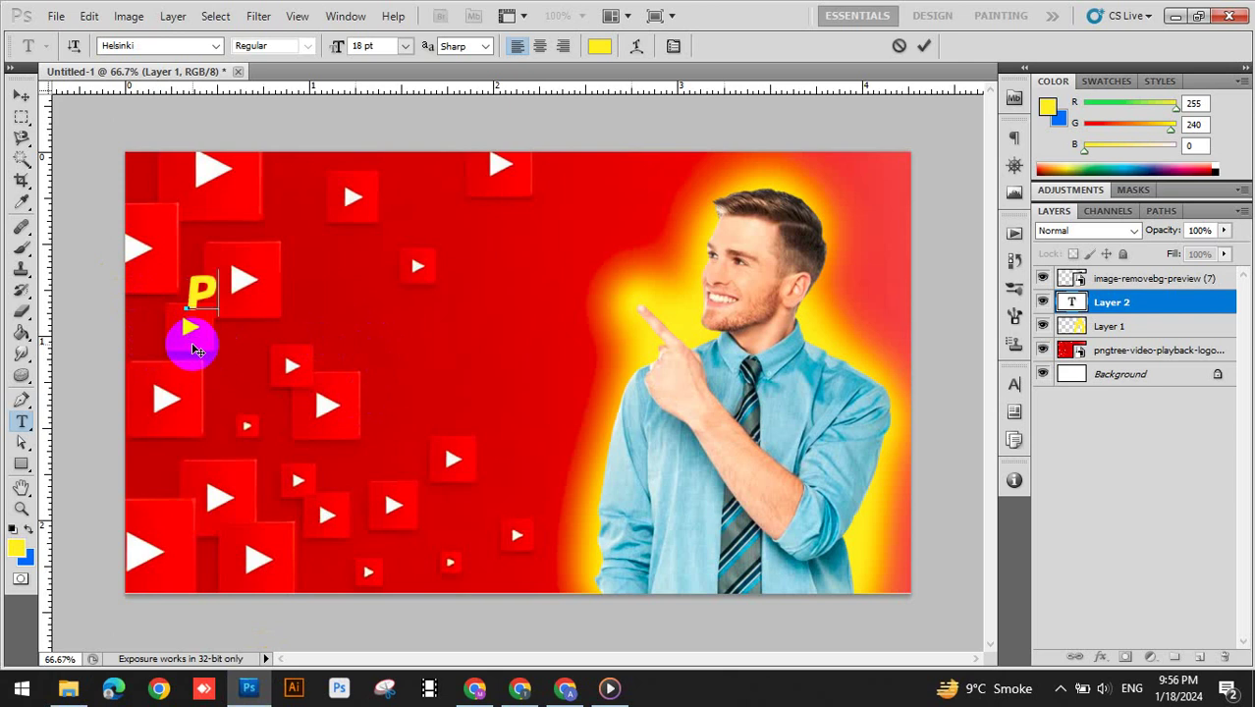
text(ROFES)
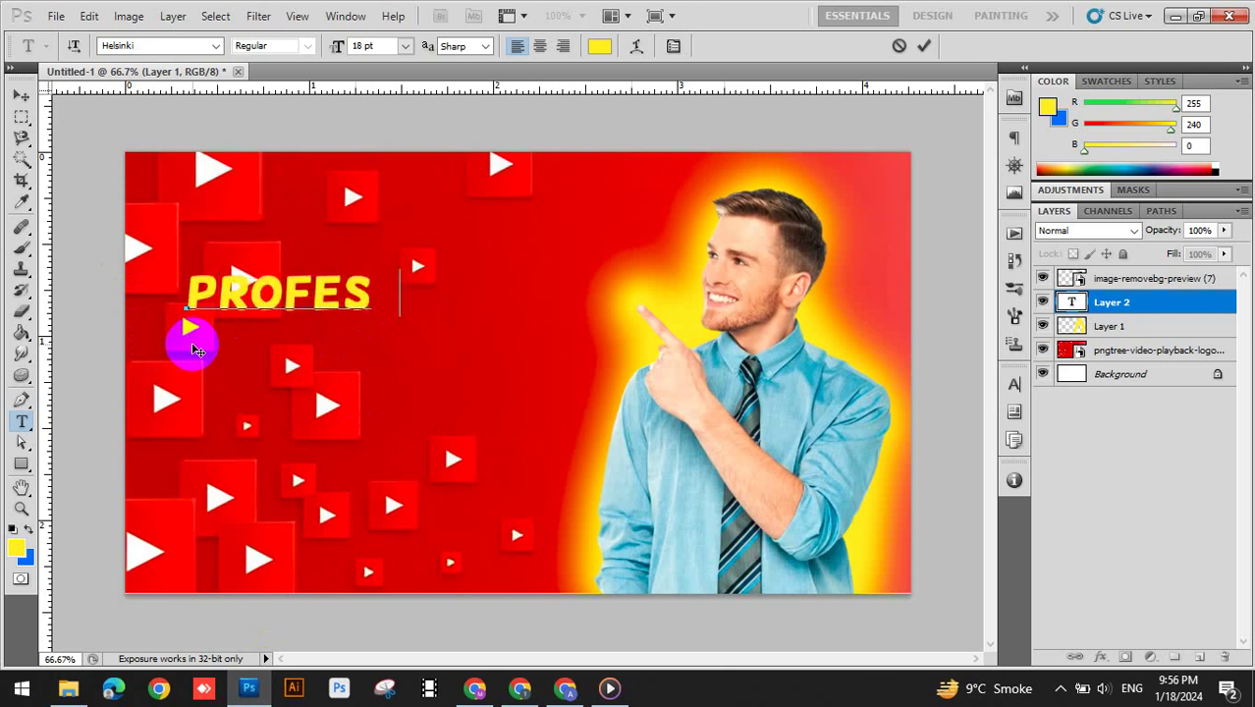
text(SIONAL)
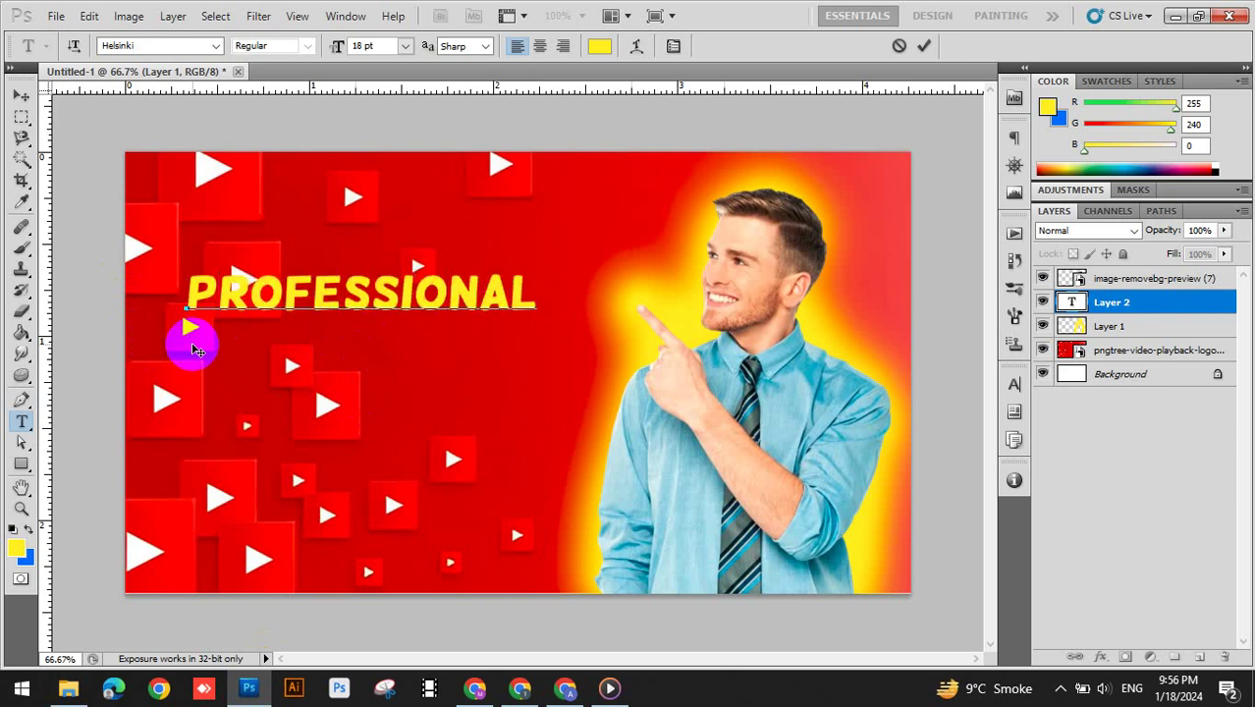
click(21, 95)
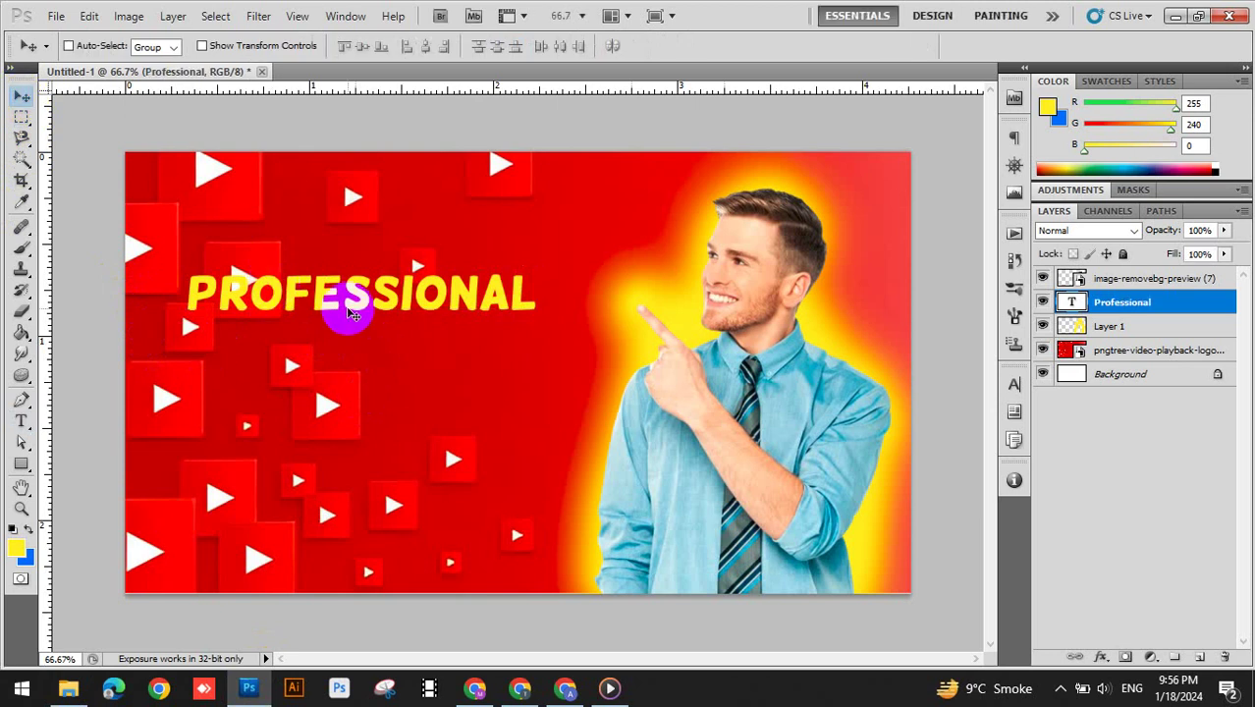
Add a separate text layer reading THUMBNAIL directly below the PROFESSIONAL text
key(t)
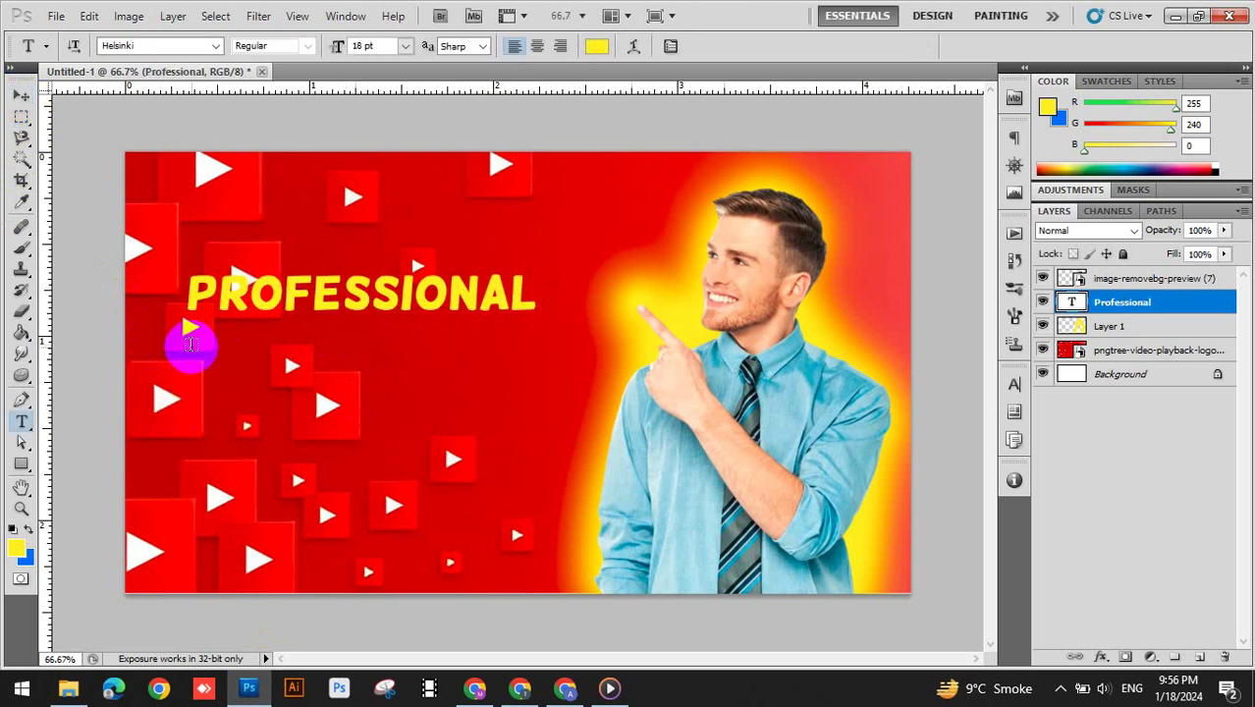
click(191, 343)
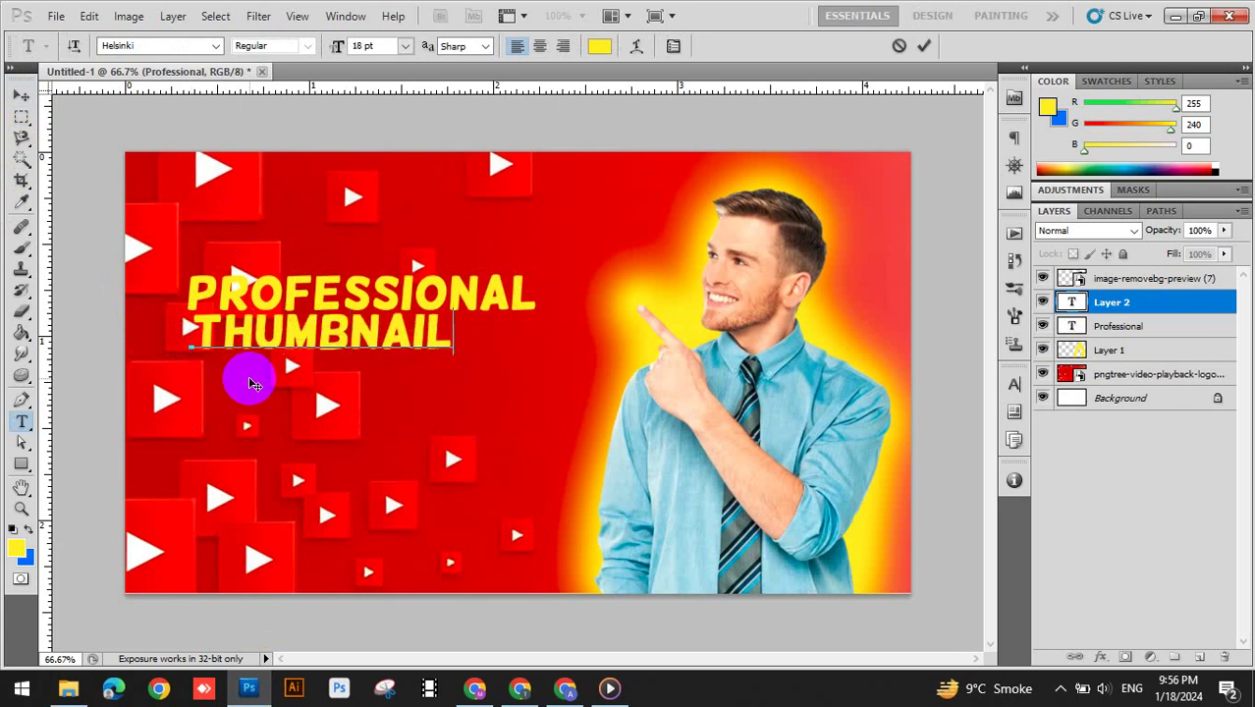
click(21, 95)
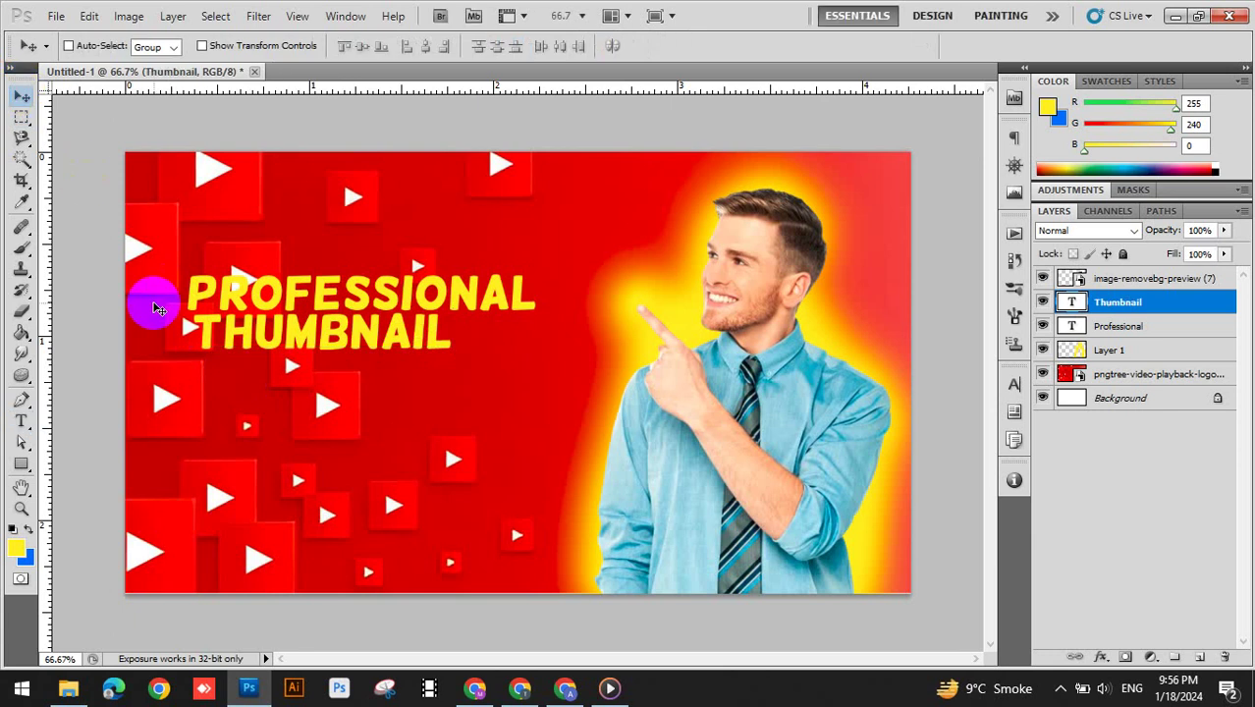
Add a third text layer reading DESIGN below the THUMBNAIL text
key(t)
click(207, 391)
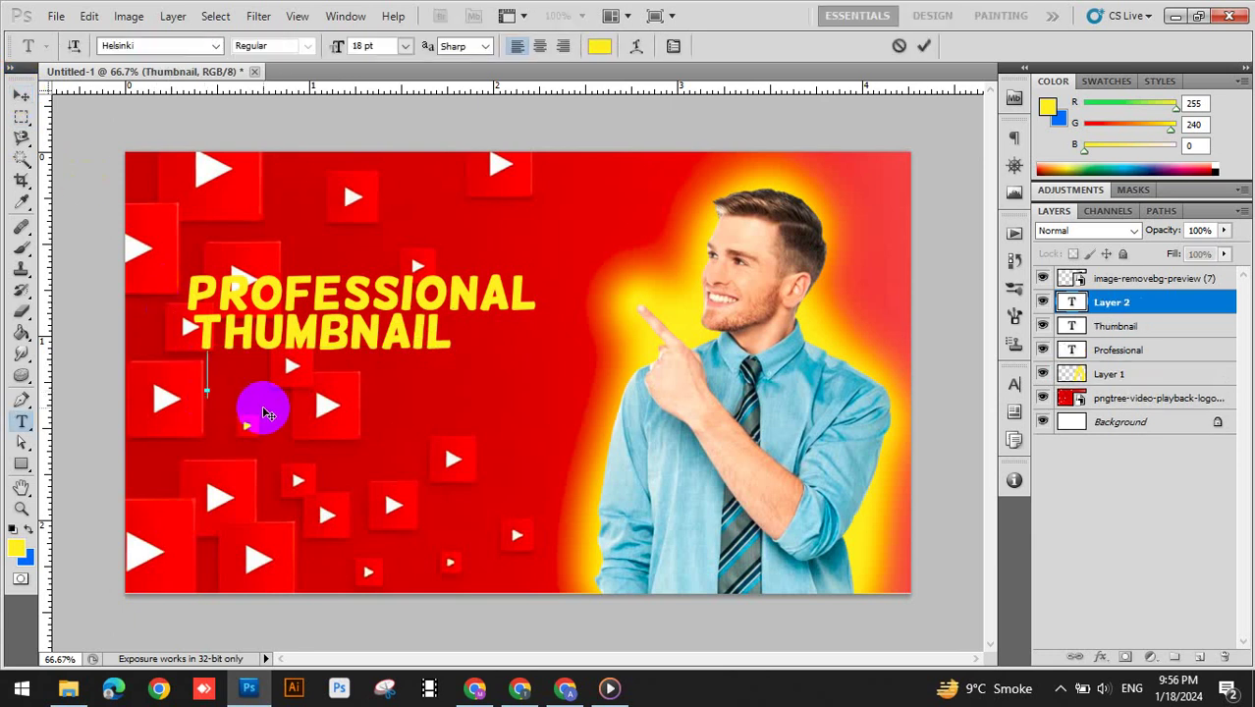
text(DESI)
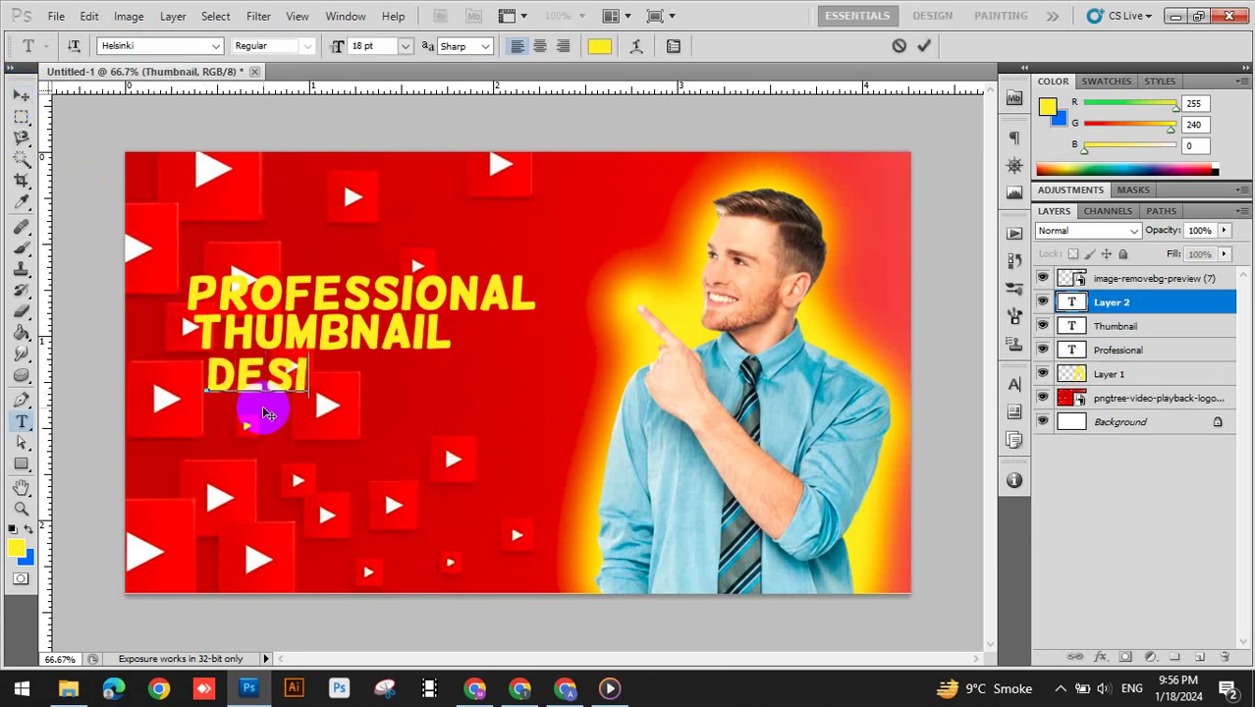
text(GN)
click(20, 96)
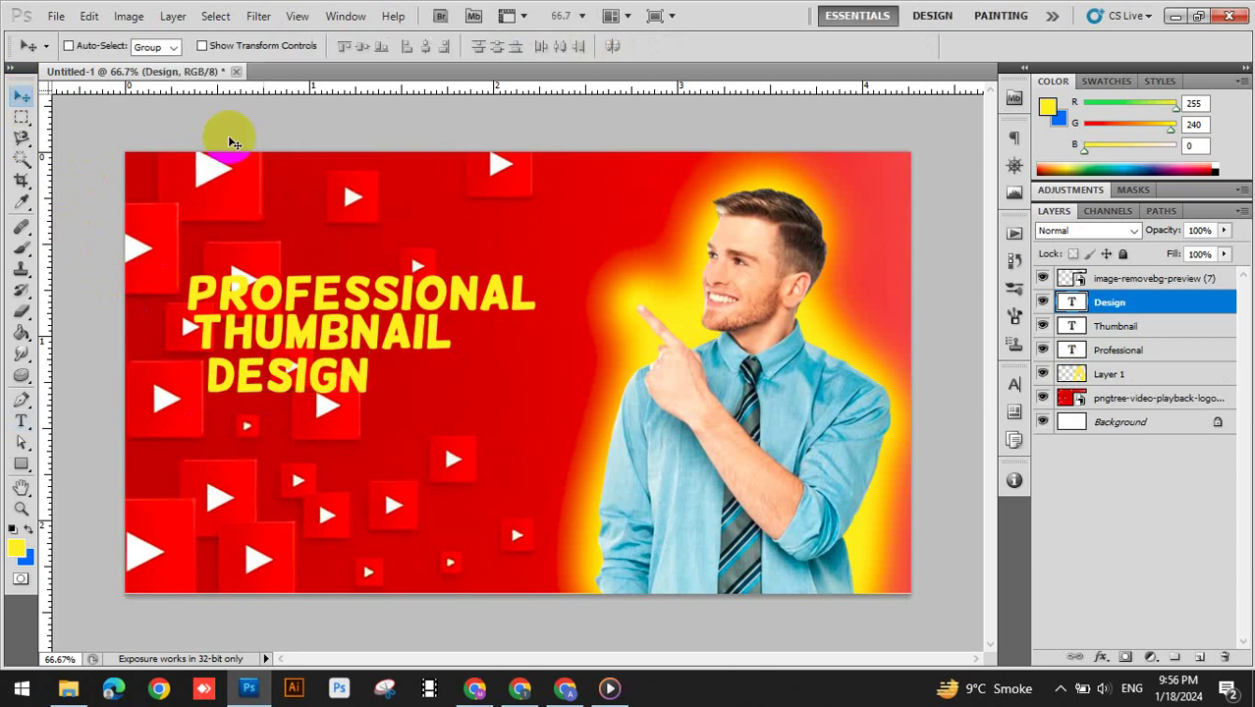
Select the Professional, Thumbnail and Design text layers together and align them by their horizontal centers
click(1160, 350)
shift+click(1151, 305)
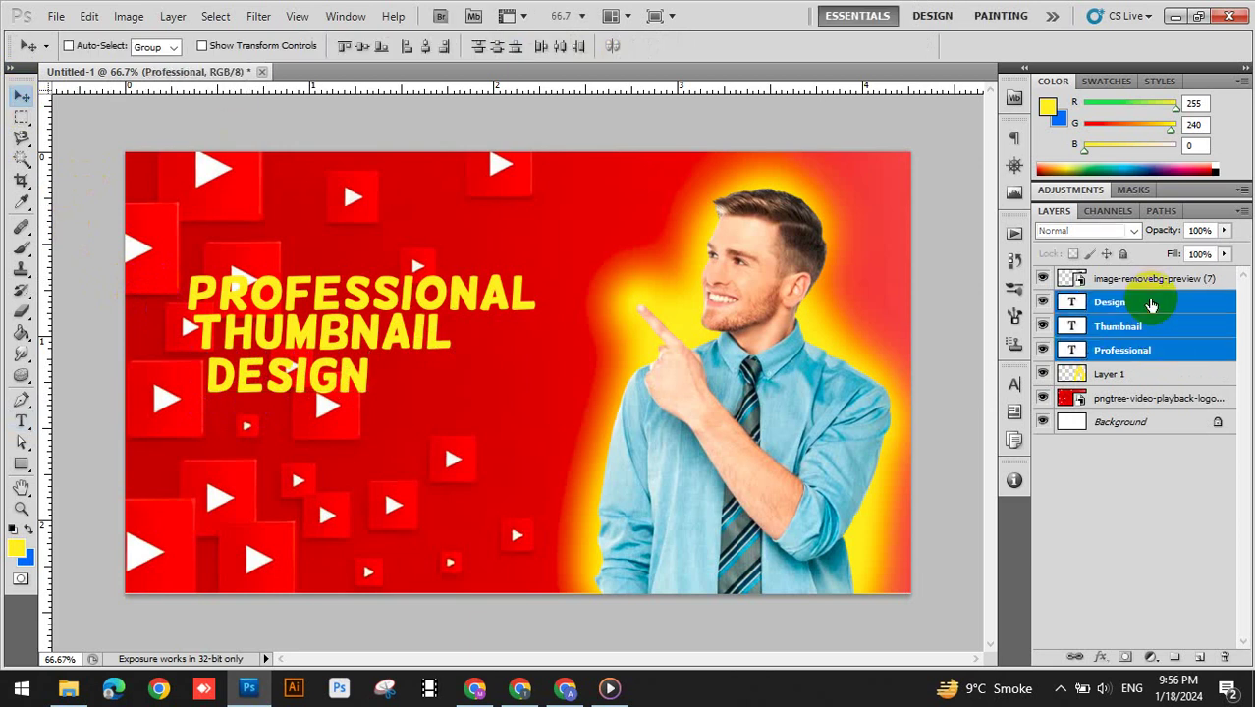
click(409, 48)
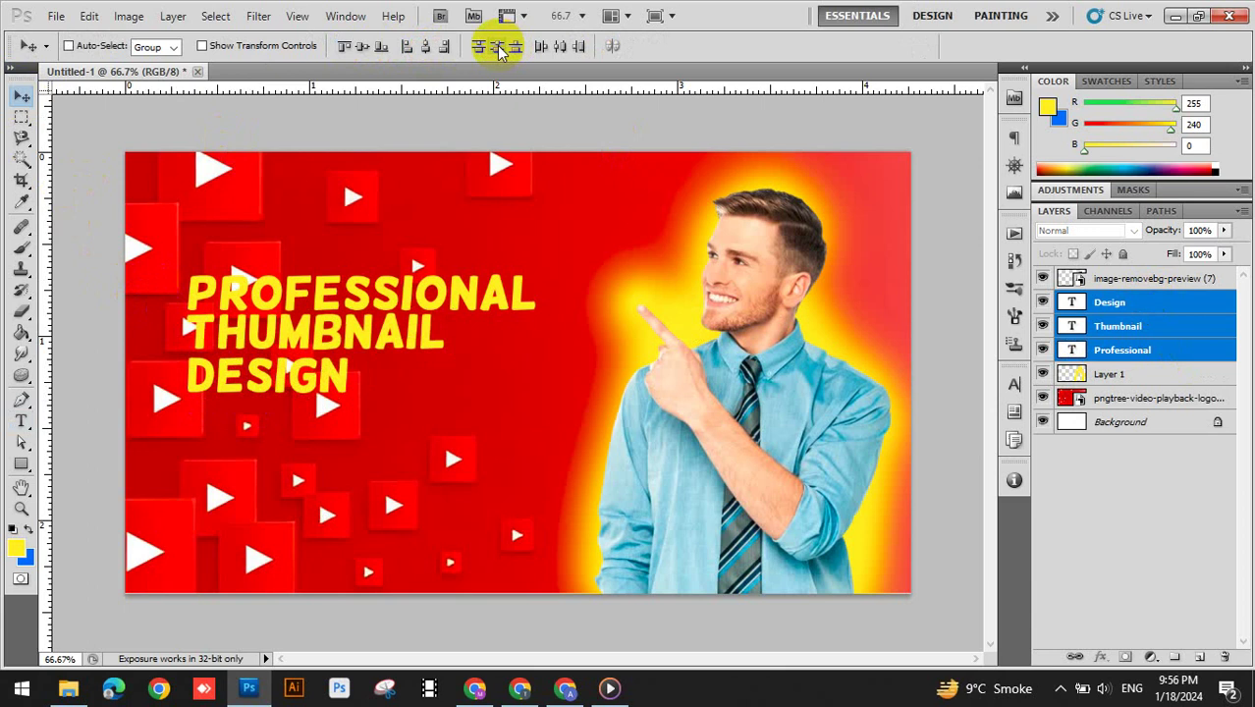
click(426, 47)
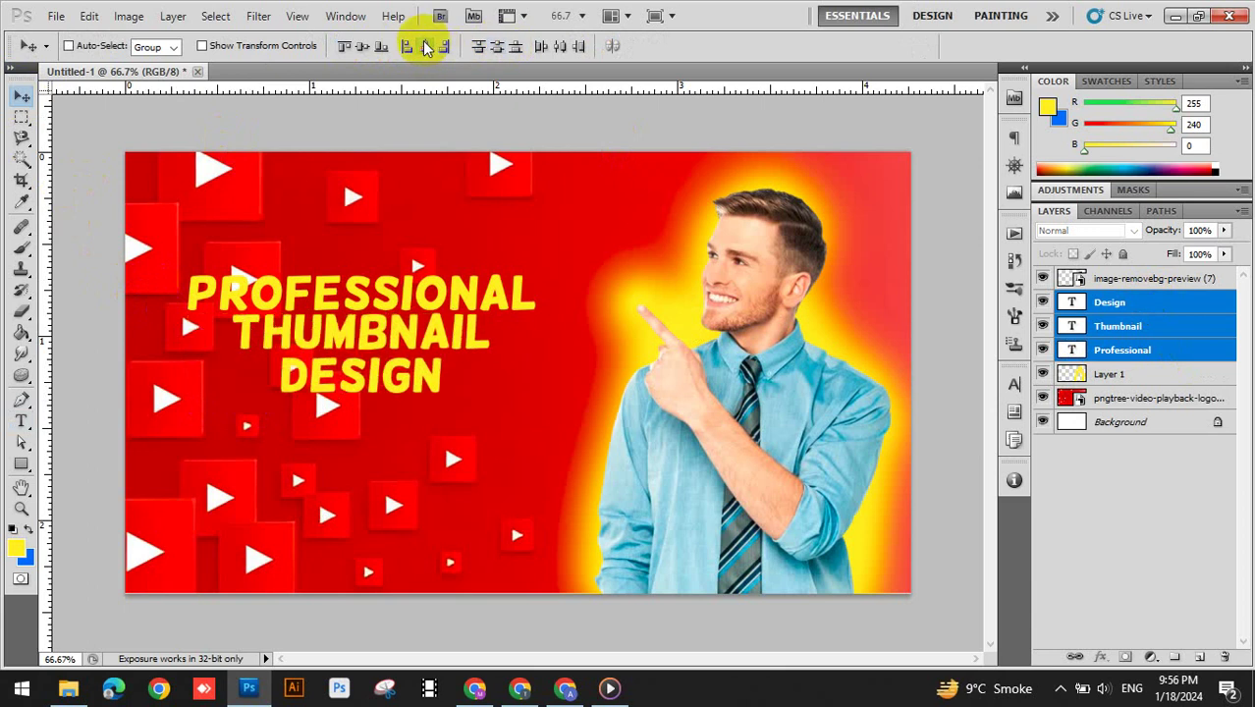
Align the three text layers by their left edges and distribute them evenly by their vertical centers
click(408, 48)
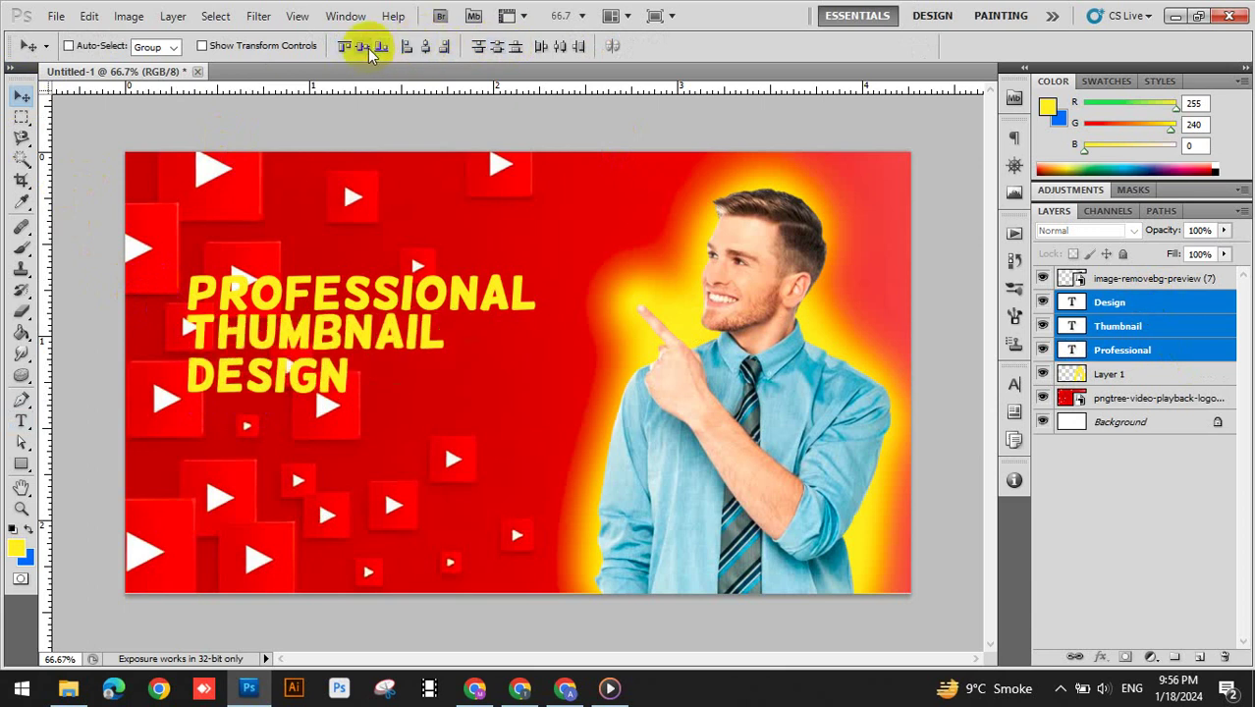
click(497, 48)
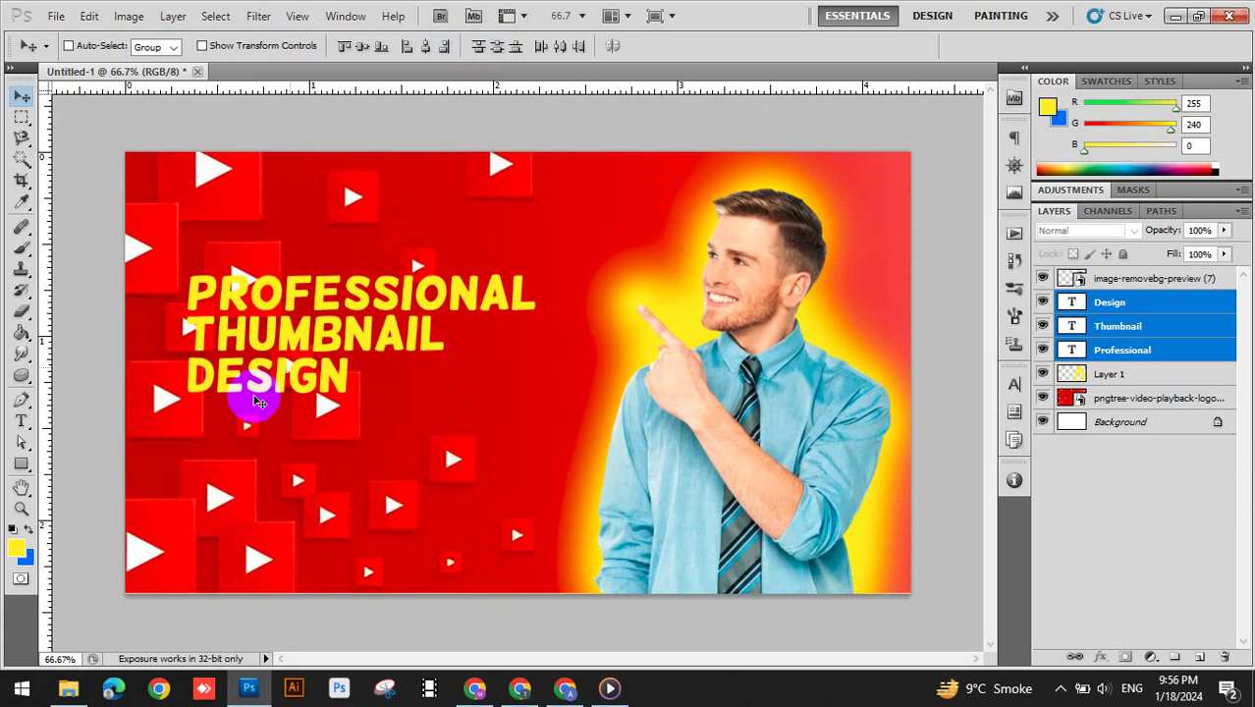
Add a Color Overlay effect in light grey e2e2e2 to the Professional text layer
click(1127, 350)
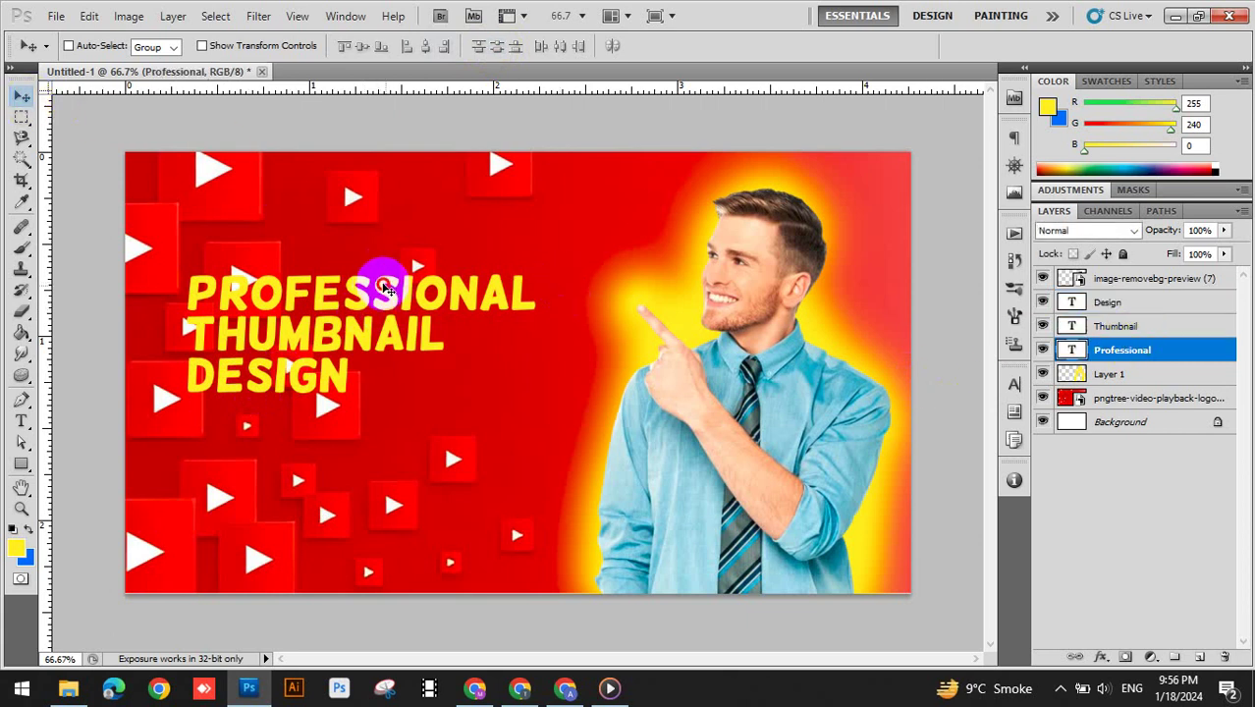
double_click(1186, 356)
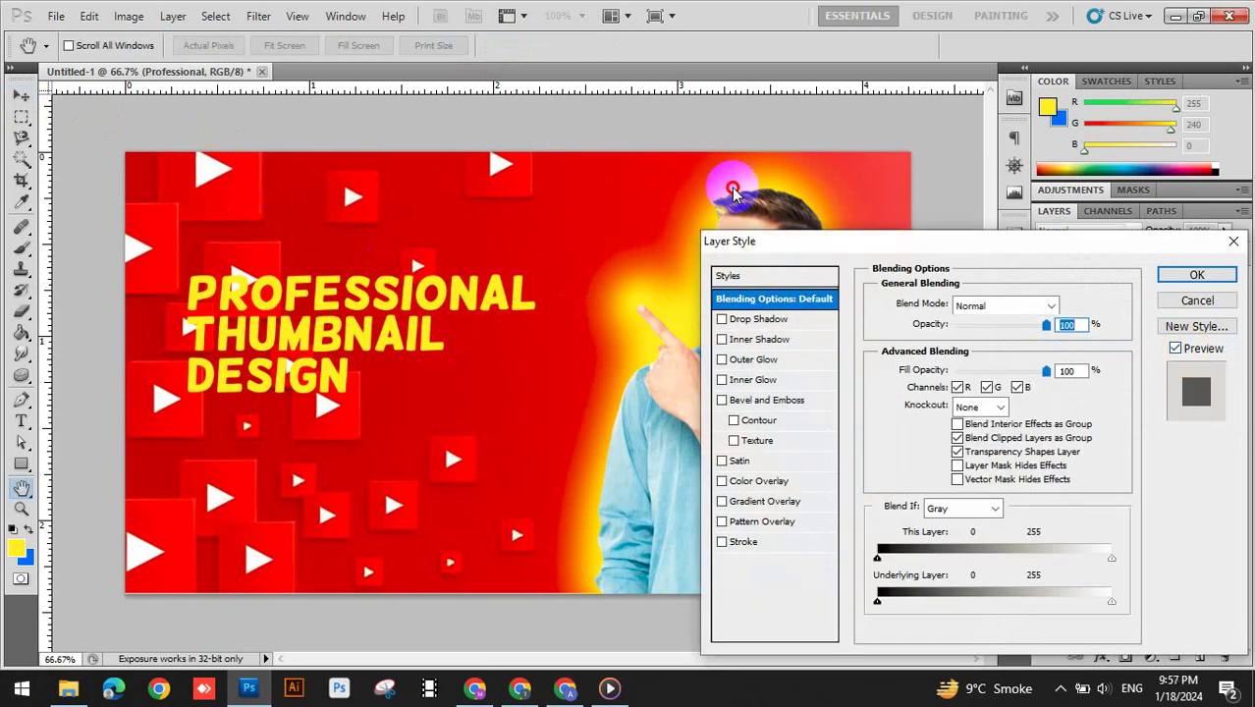
drag(801, 241, 729, 174)
click(651, 412)
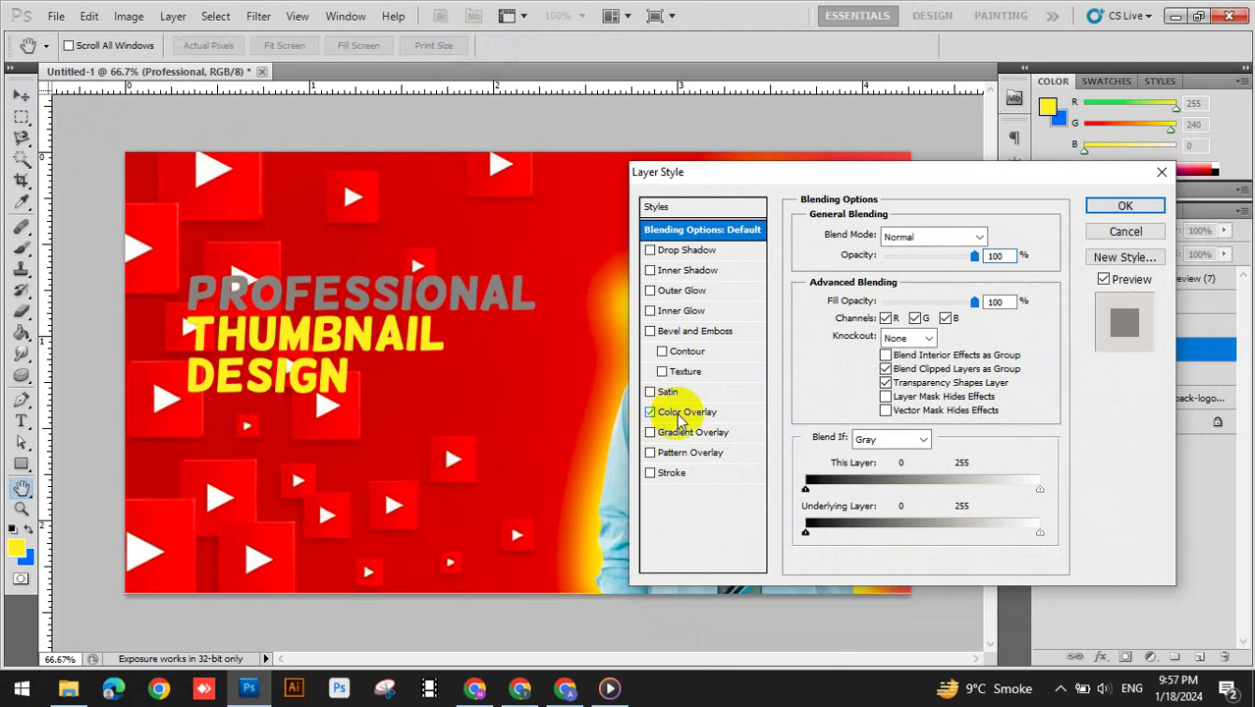
click(687, 412)
click(987, 238)
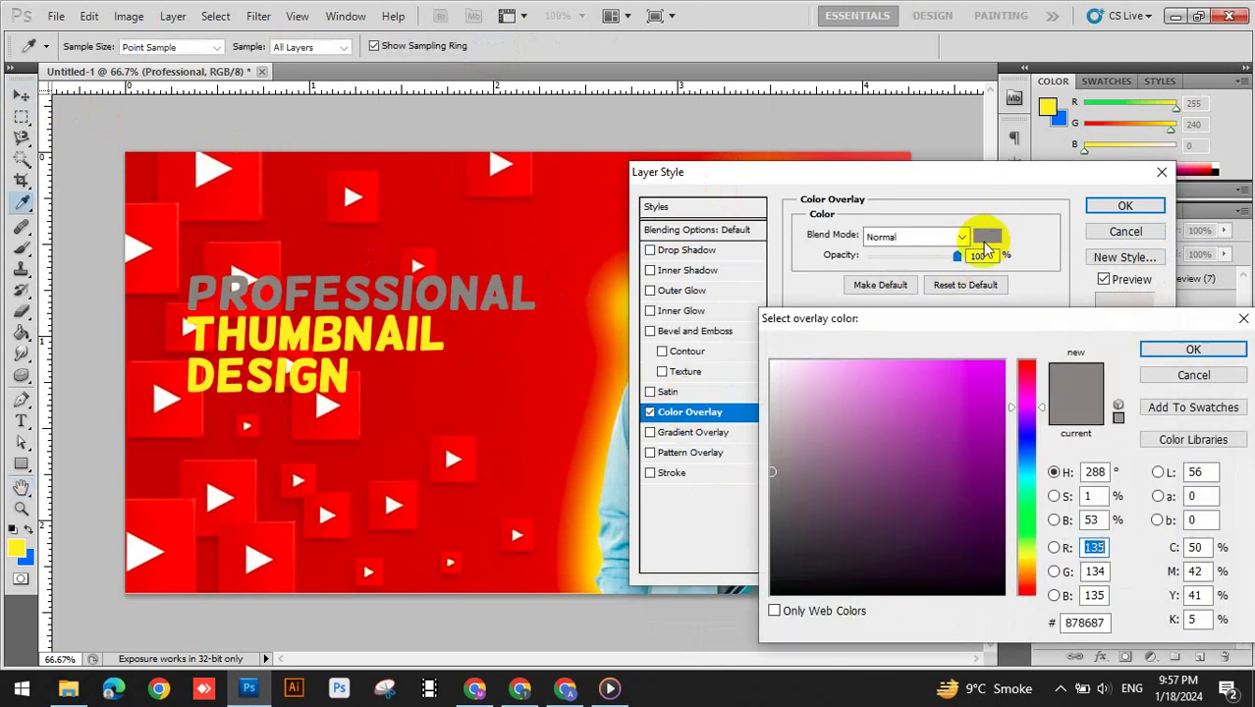
click(771, 432)
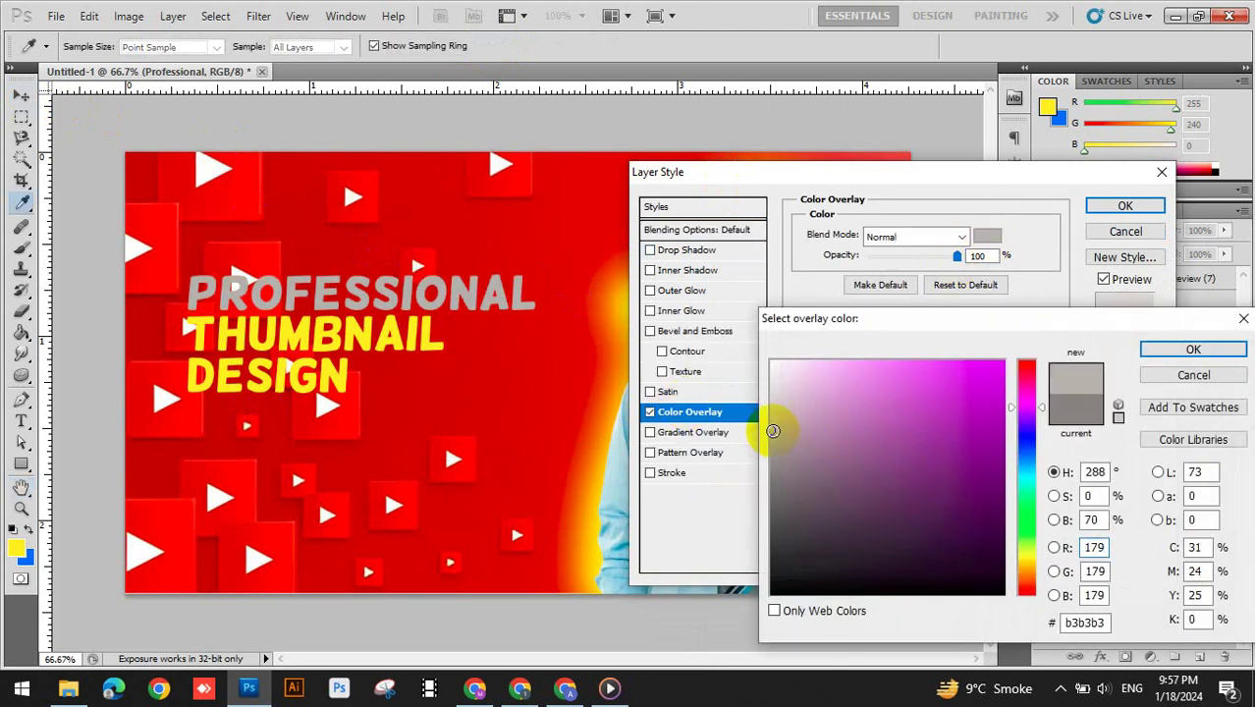
click(770, 417)
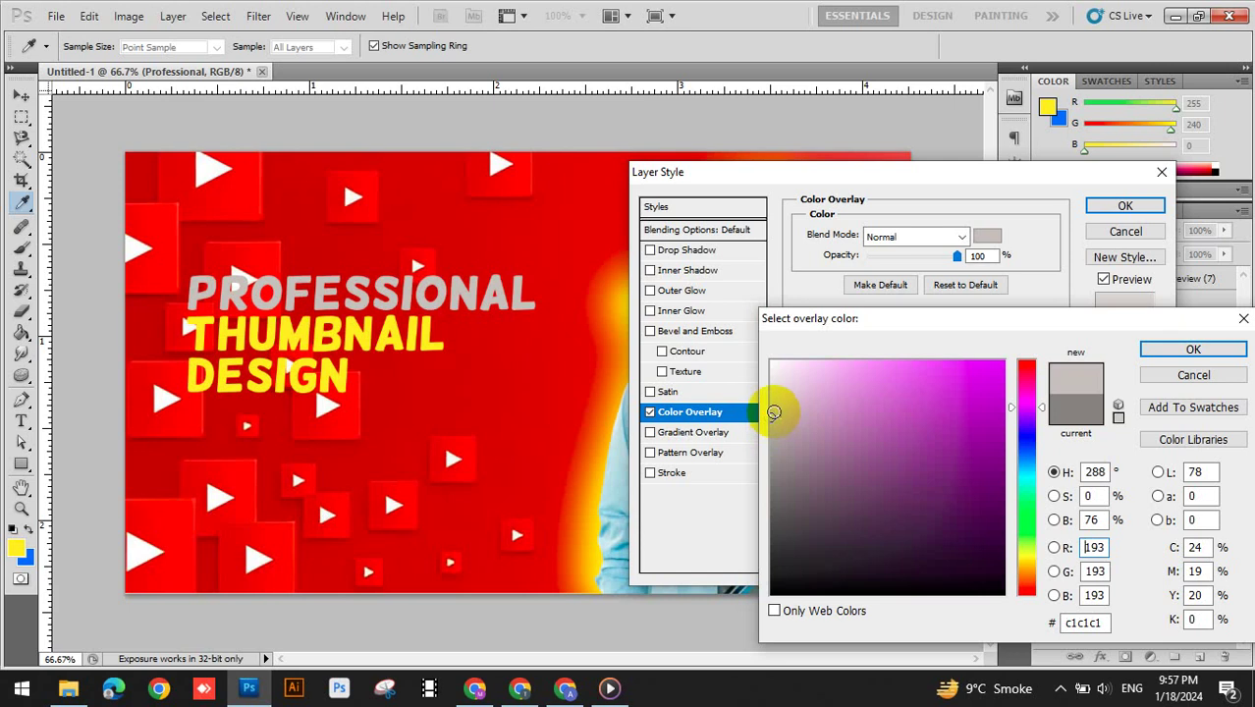
click(771, 387)
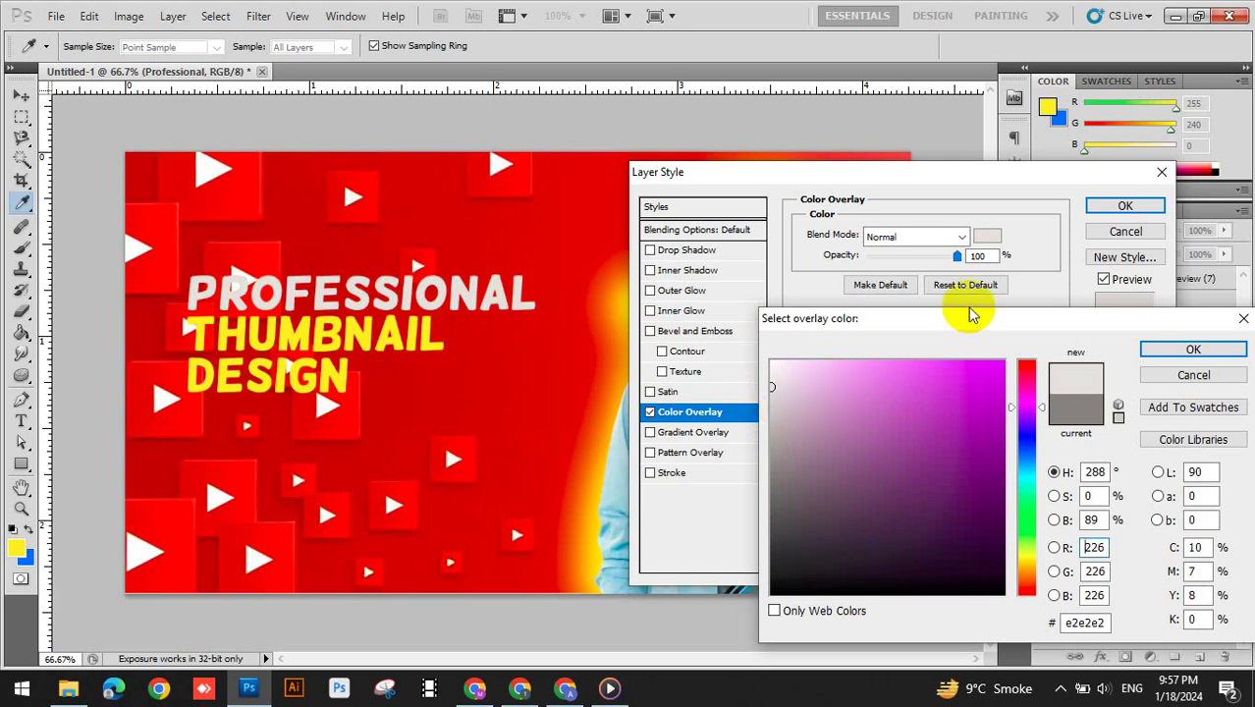
drag(971, 314, 843, 322)
click(1043, 353)
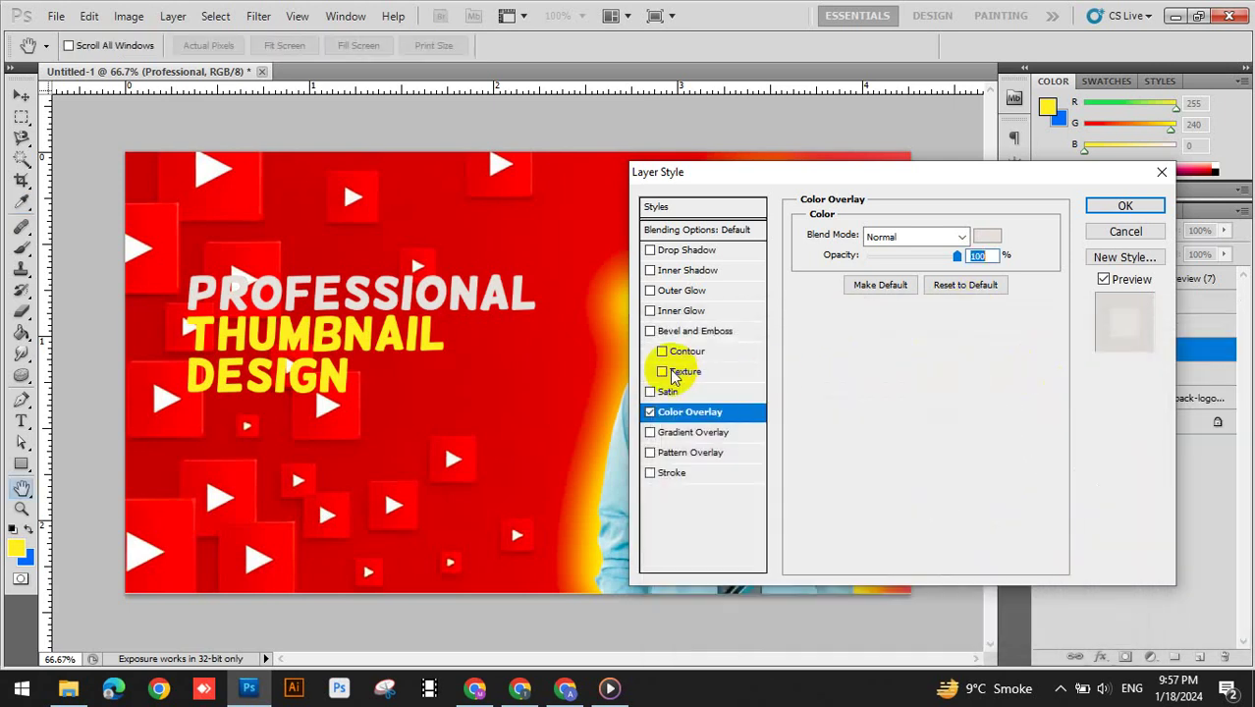
click(649, 453)
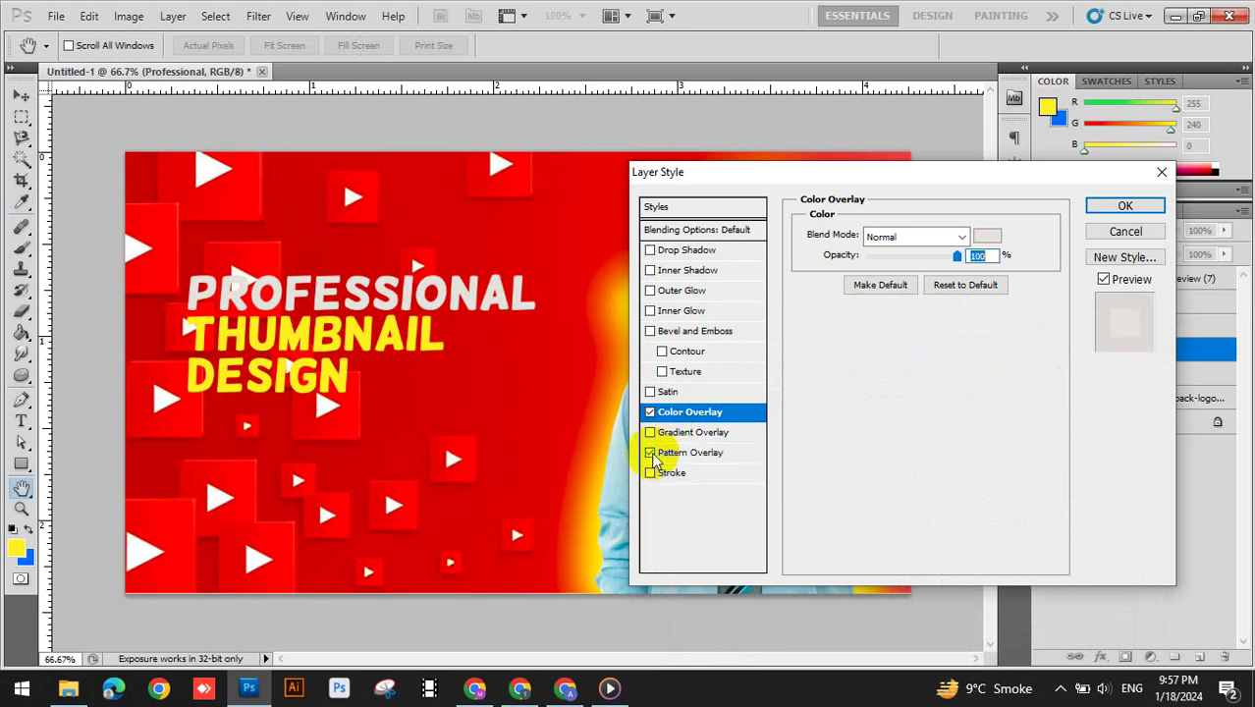
click(677, 456)
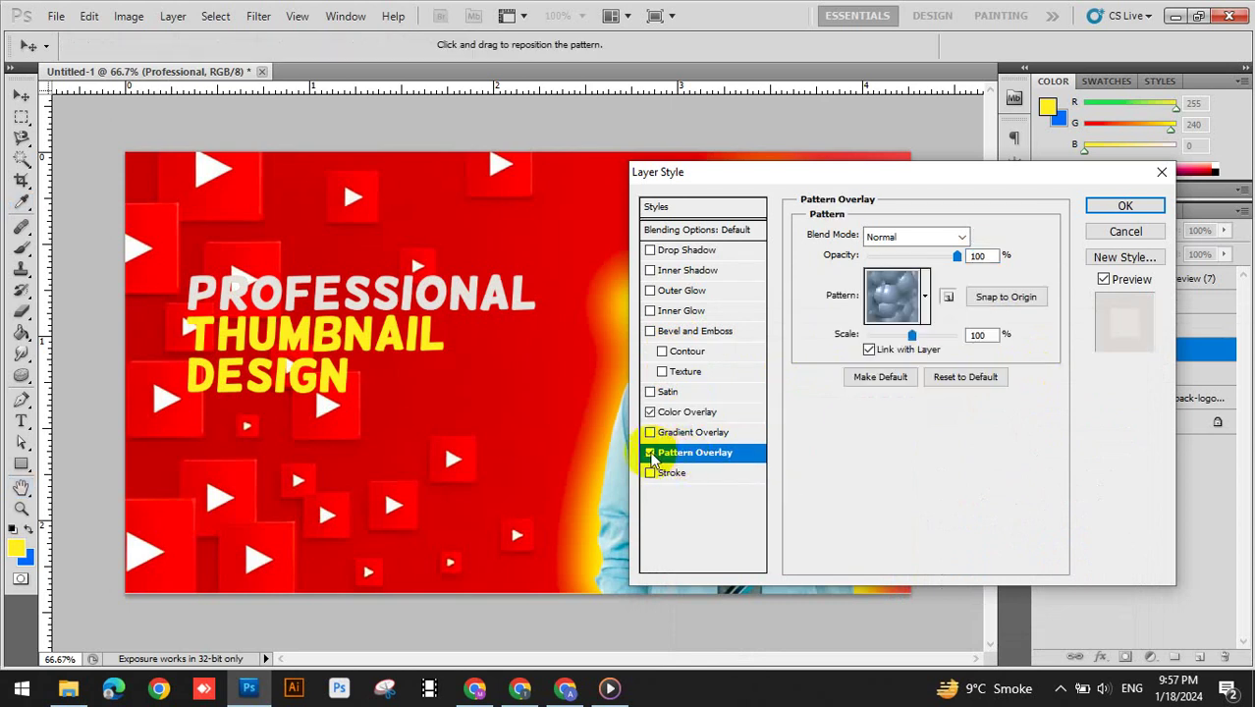
click(650, 454)
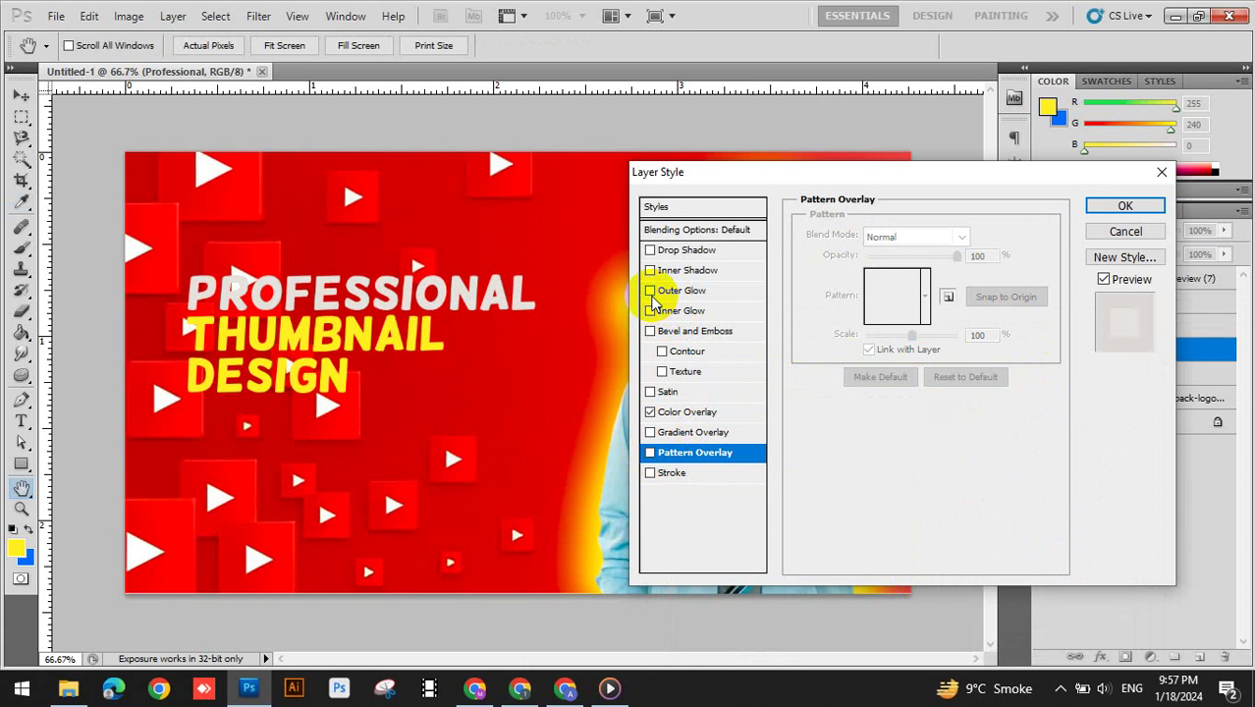
Add a black 000000 Drop Shadow to the Professional text with 95% opacity and 8 px distance
click(650, 250)
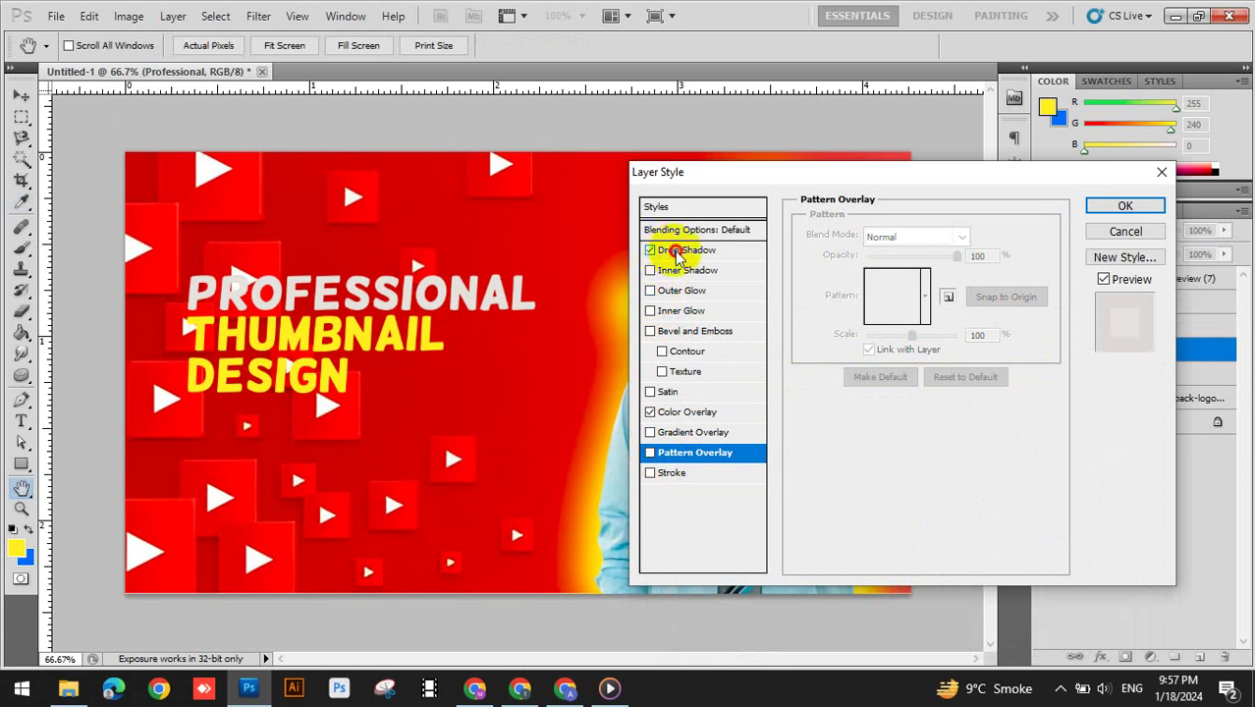
click(691, 254)
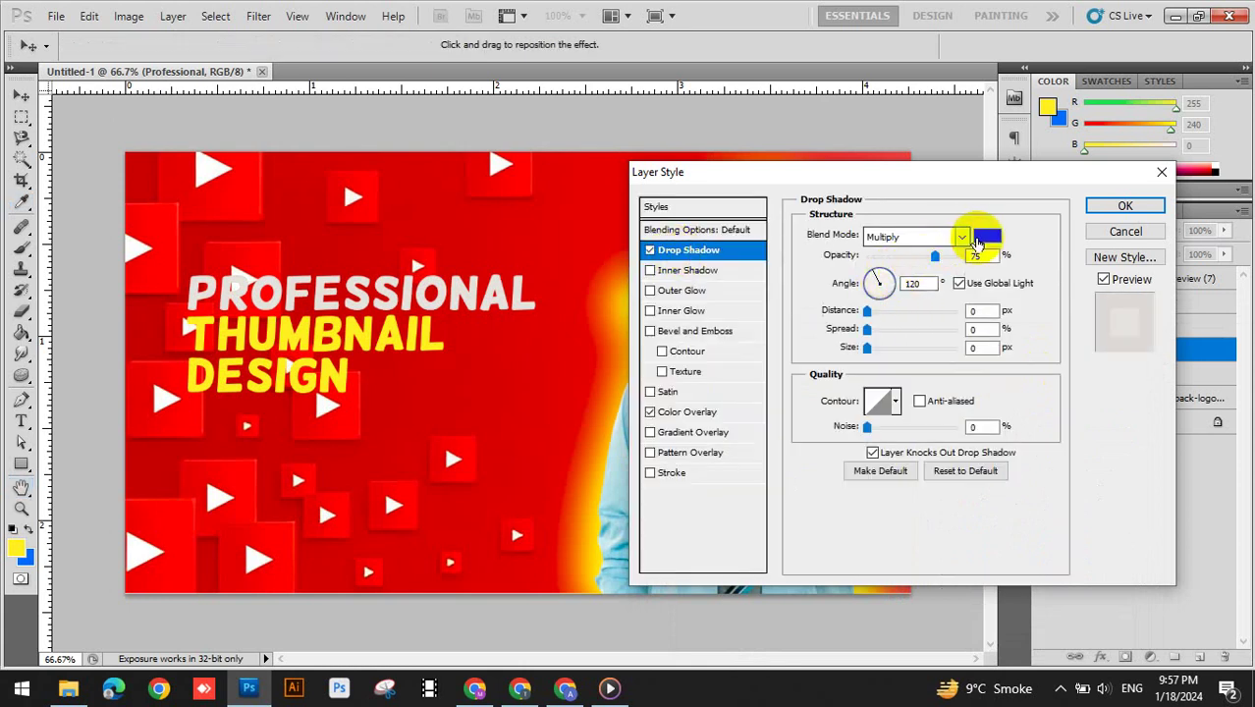
click(984, 236)
drag(832, 442, 969, 678)
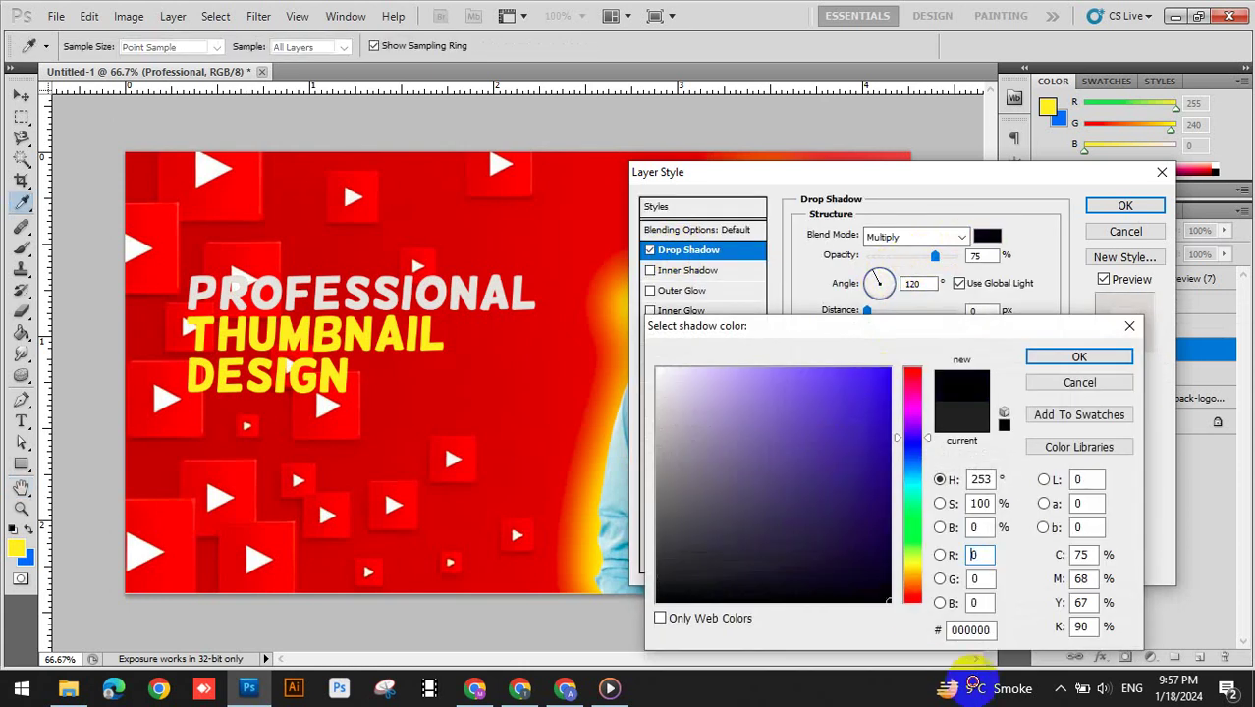
click(1078, 357)
click(937, 258)
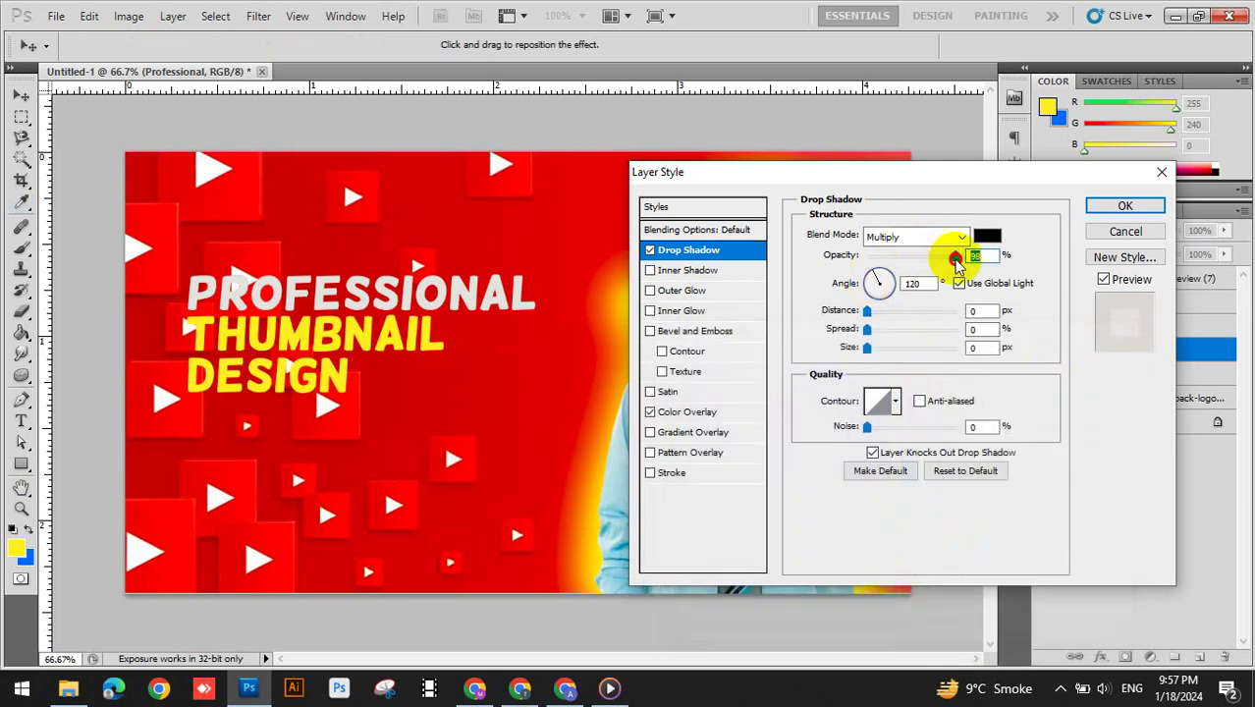
drag(868, 313, 874, 324)
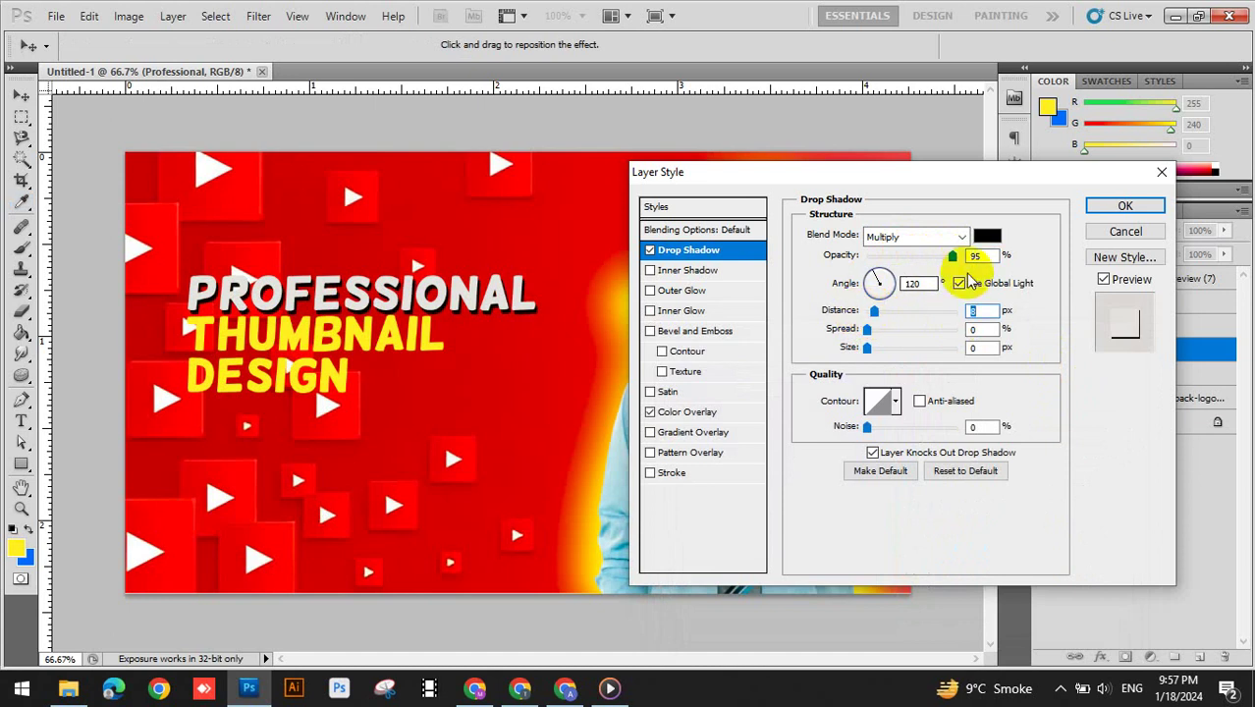
Add a Stroke effect to the Professional text and set its color to grey 656567
click(668, 473)
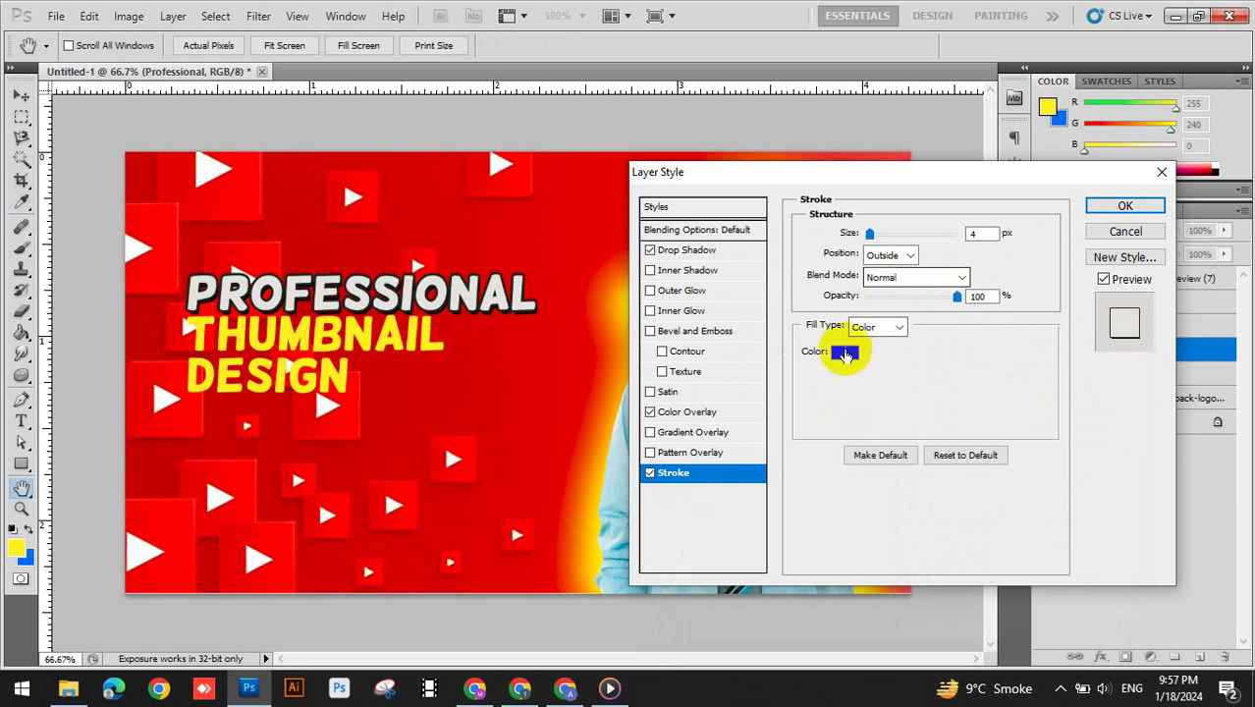
click(844, 355)
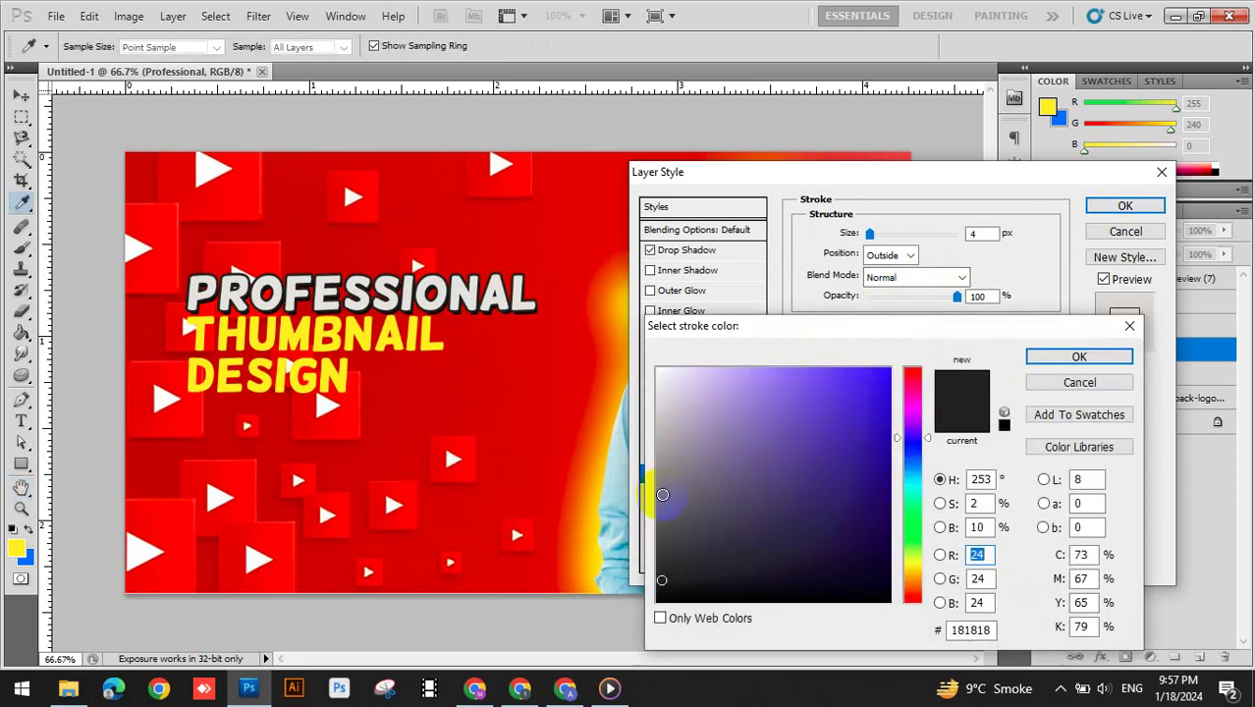
click(661, 507)
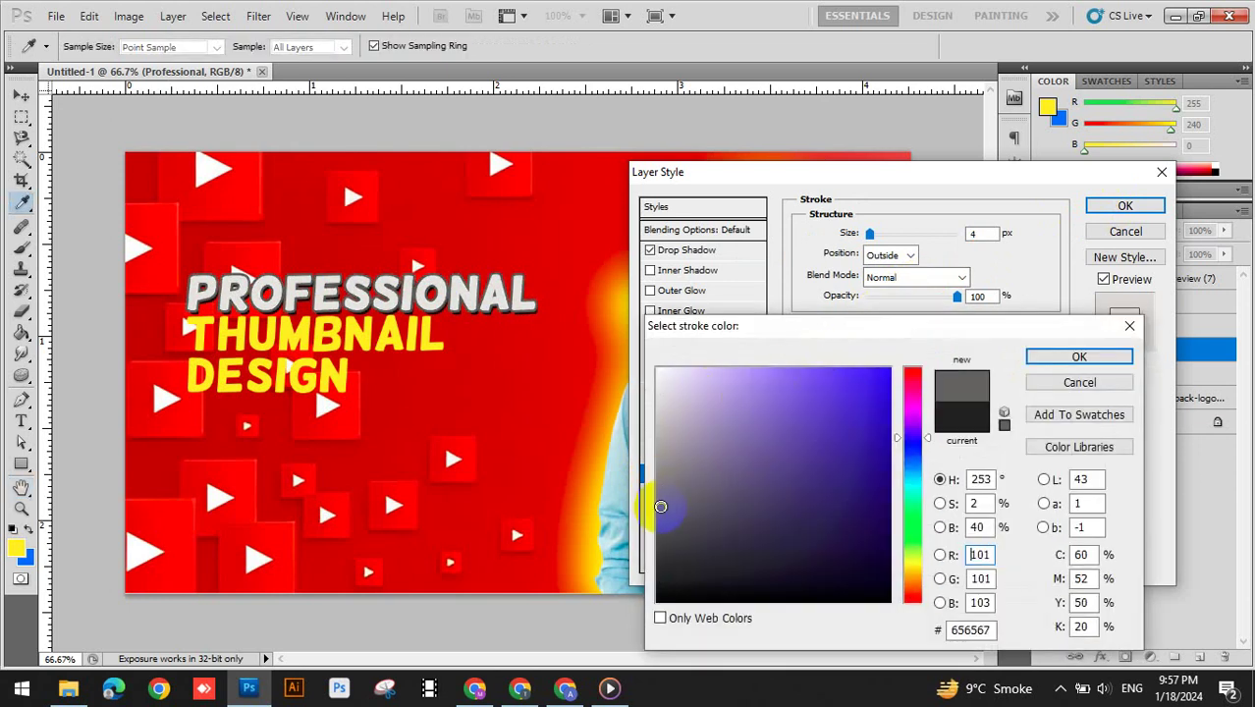
click(1056, 357)
Change the Professional text's Color Overlay to white ffffff
click(687, 413)
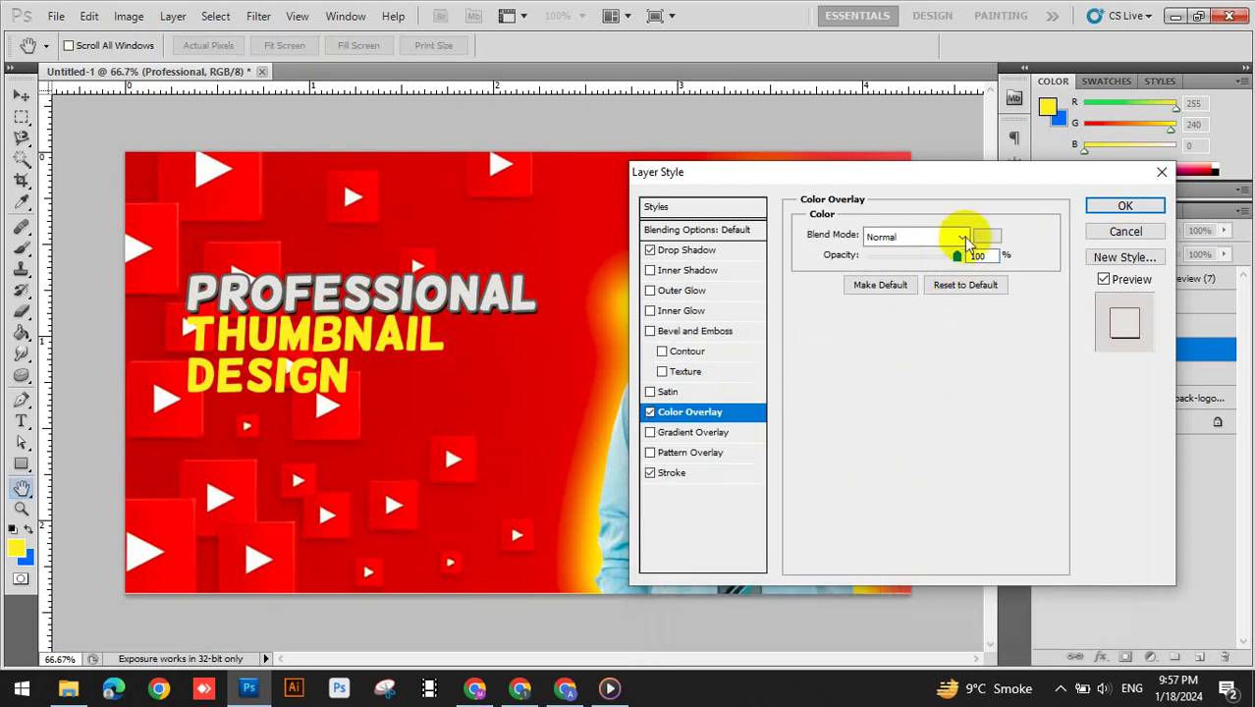
click(985, 237)
drag(673, 393, 611, 302)
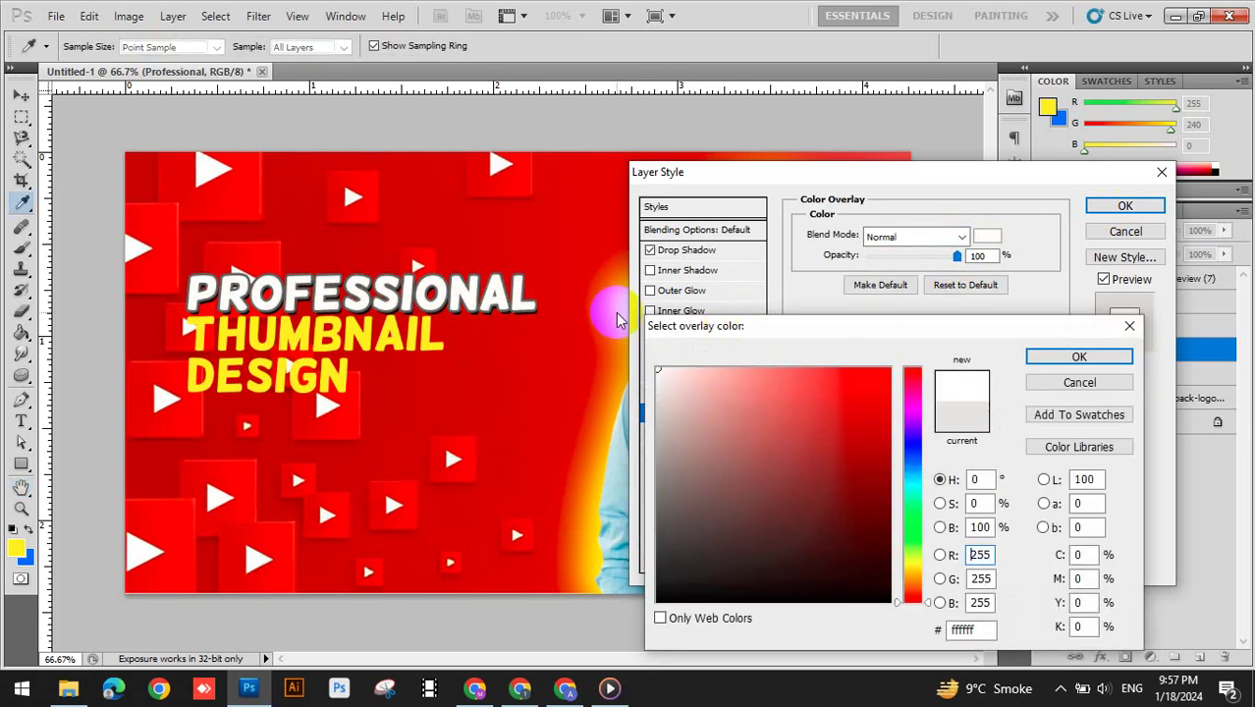
click(1041, 356)
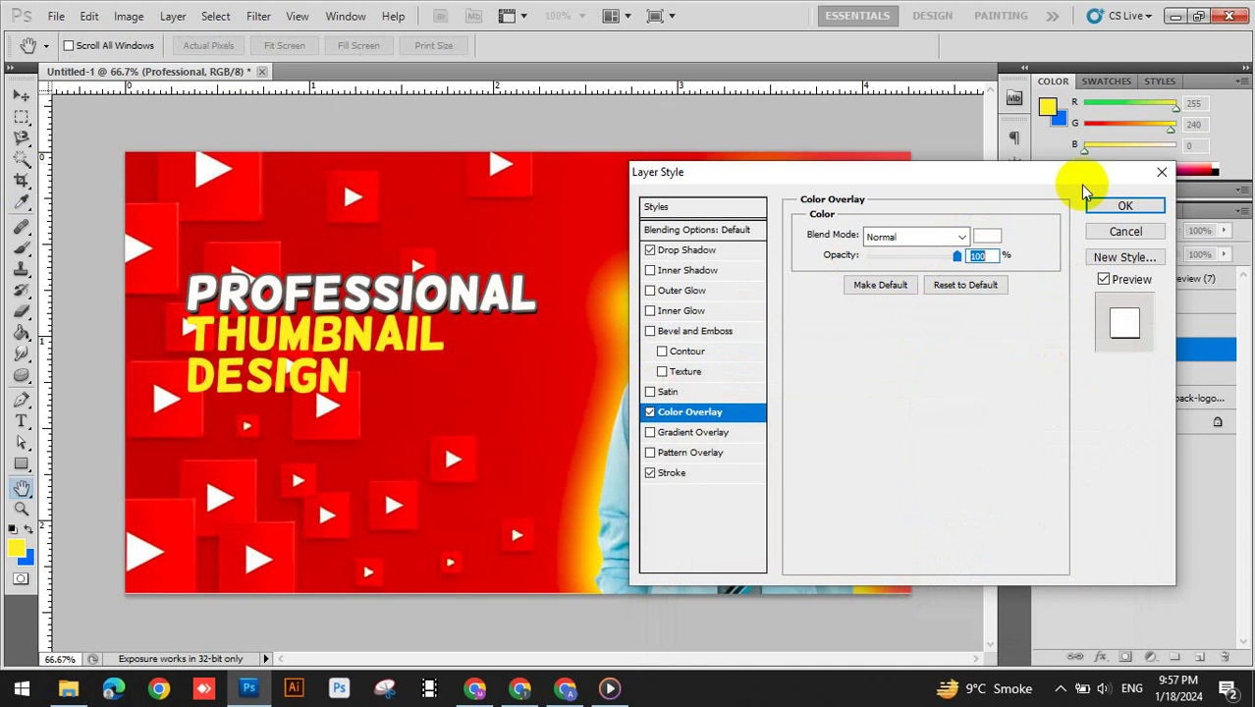
Offset the Professional text's drop shadow to 14 px distance at a 135° angle and apply the layer style
click(684, 252)
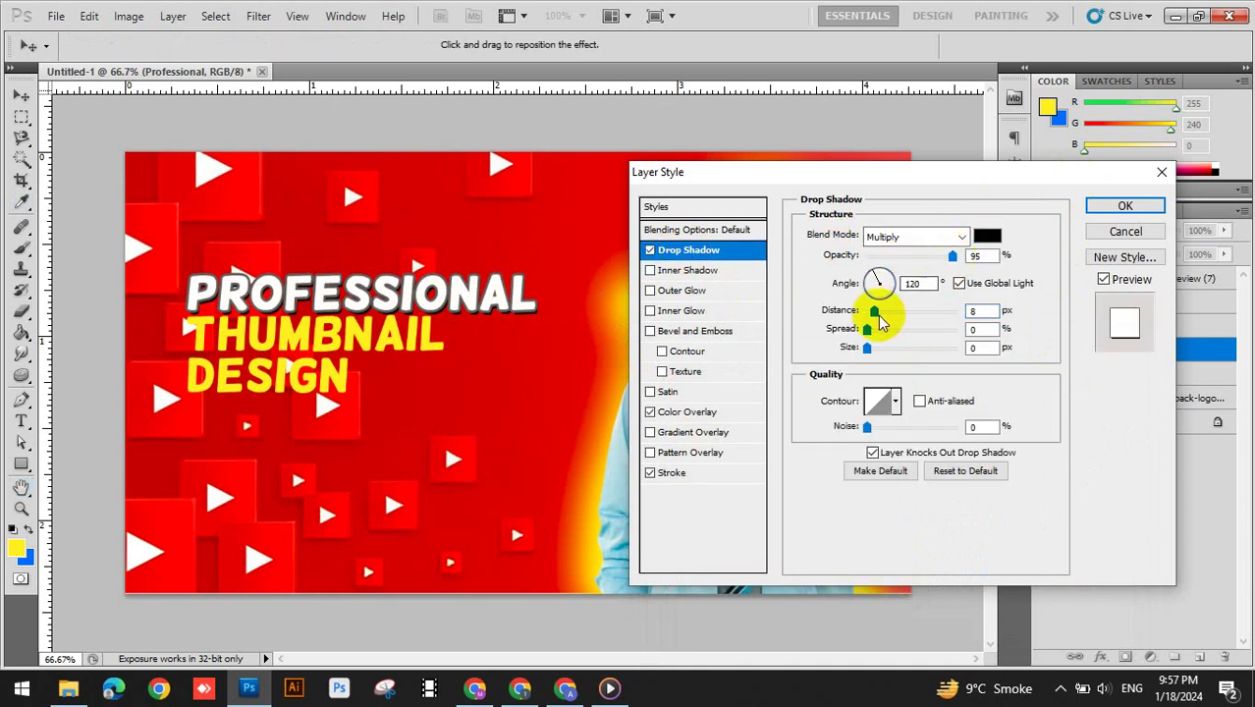
drag(876, 313, 880, 316)
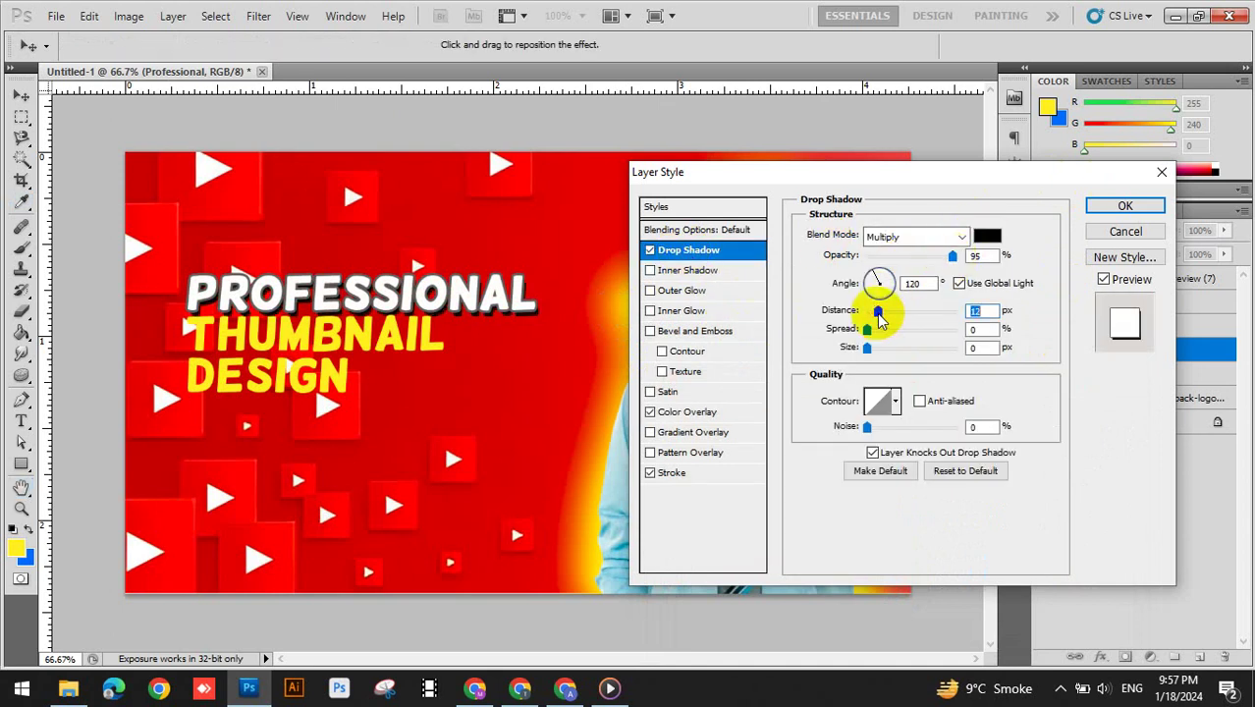
drag(463, 295, 478, 319)
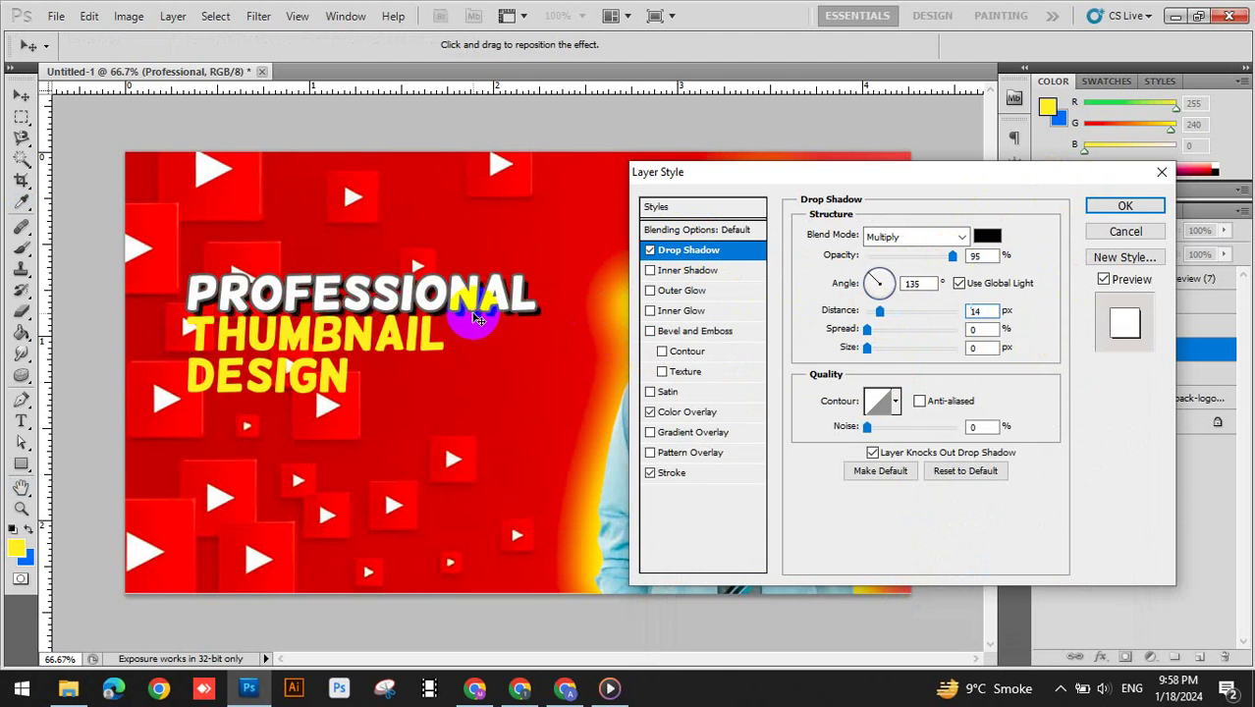
click(1099, 205)
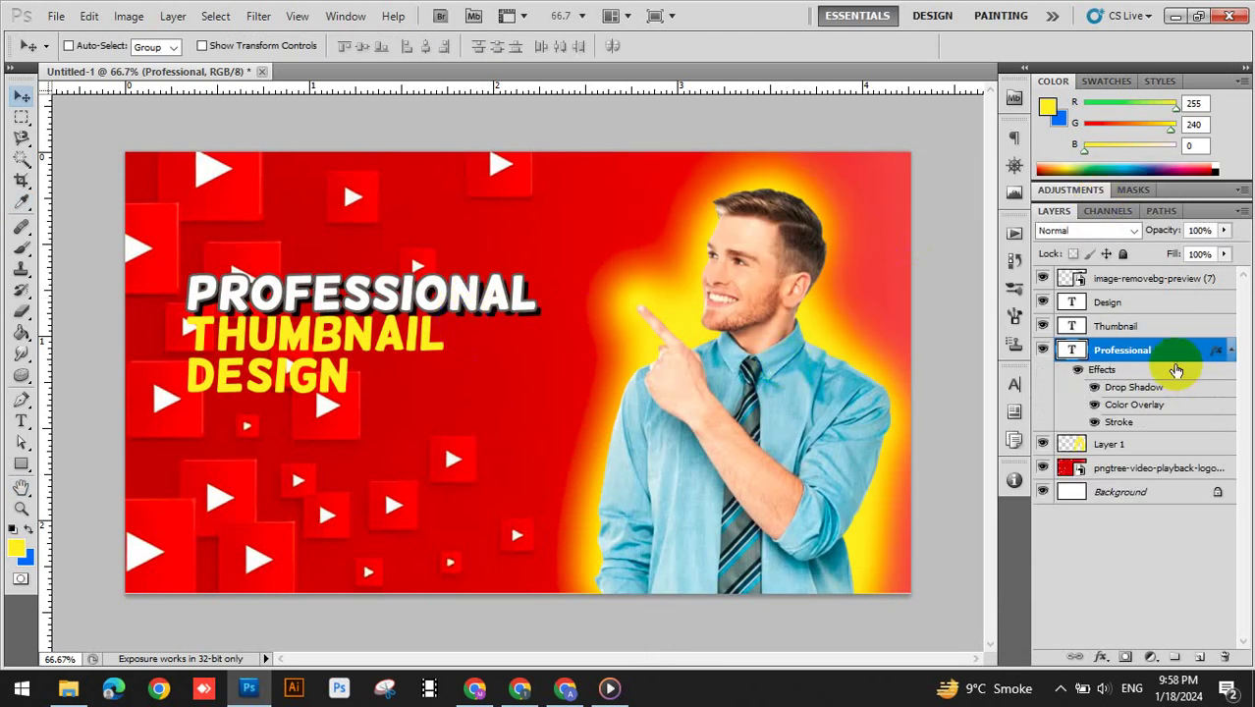
Copy the Professional layer's style and paste it onto the Thumbnail and Design text layers
right_click(1149, 350)
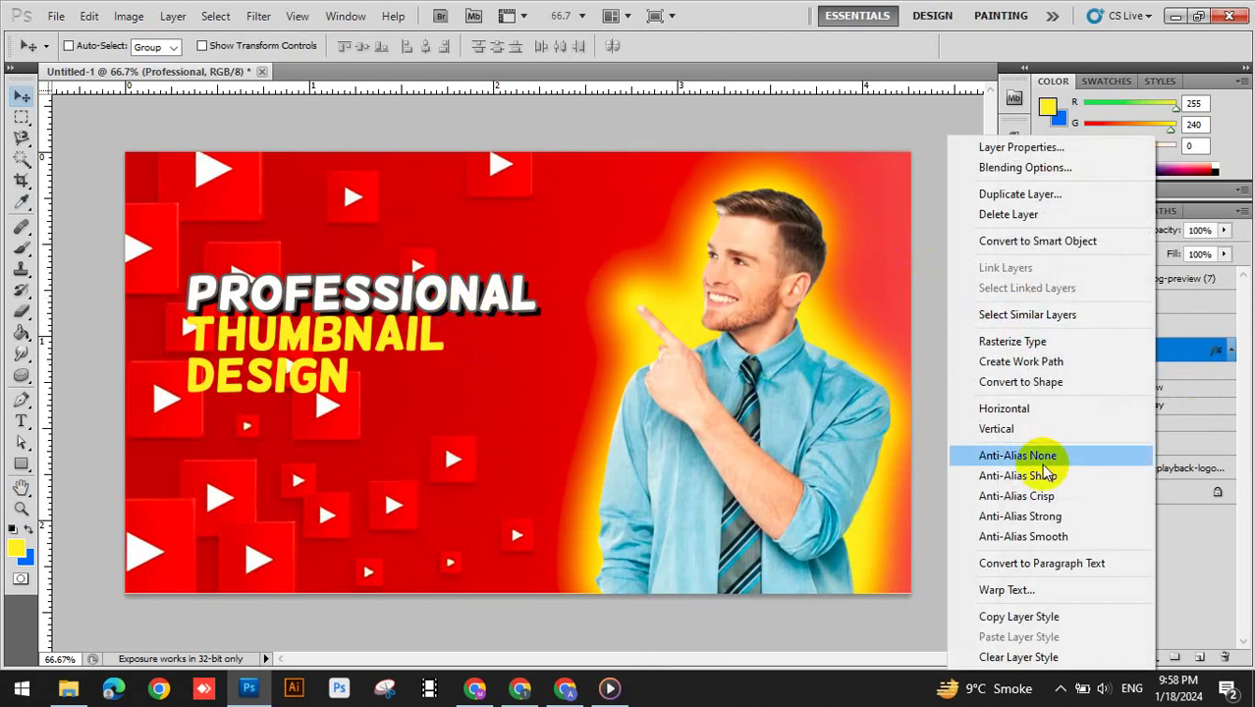
click(1021, 616)
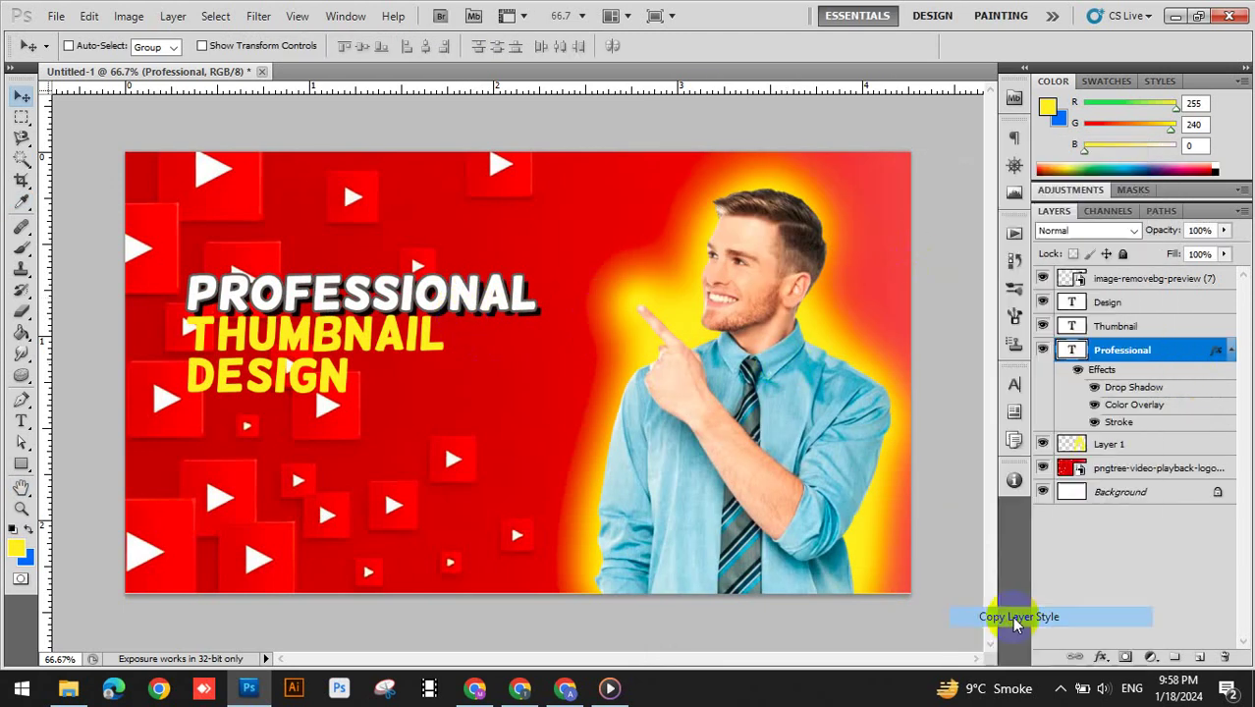
click(1152, 326)
ctrl+click(1144, 306)
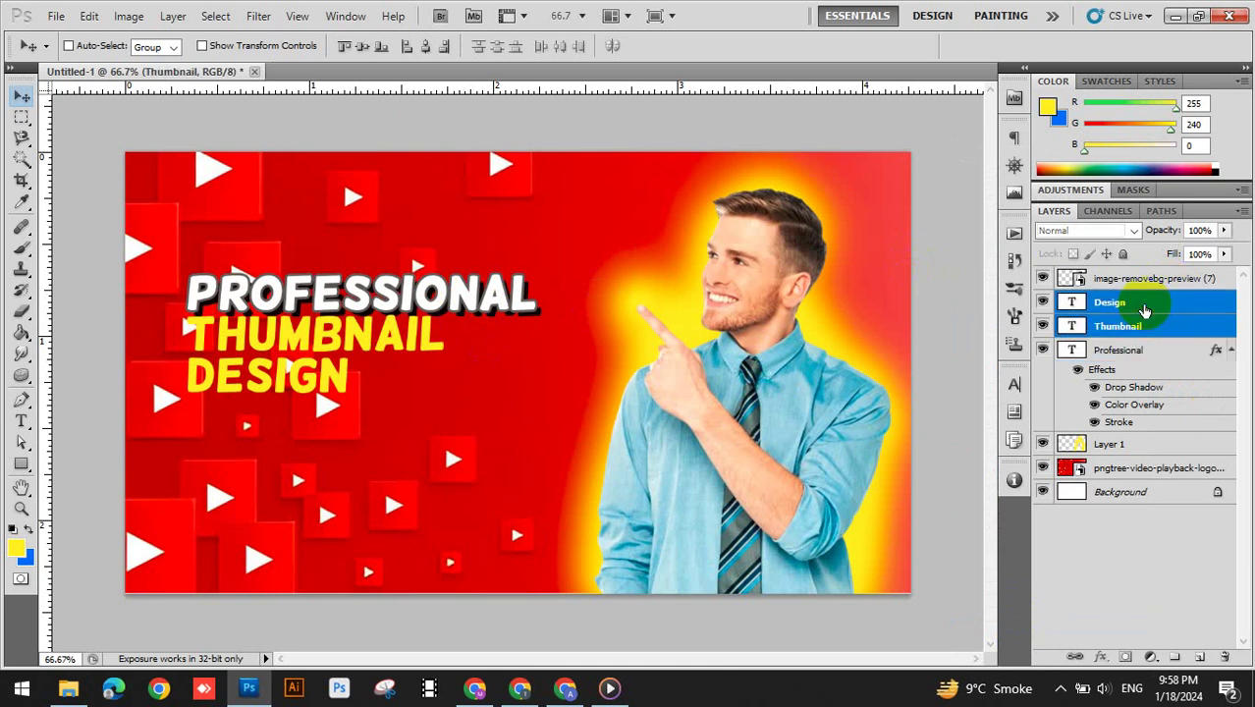
right_click(1147, 309)
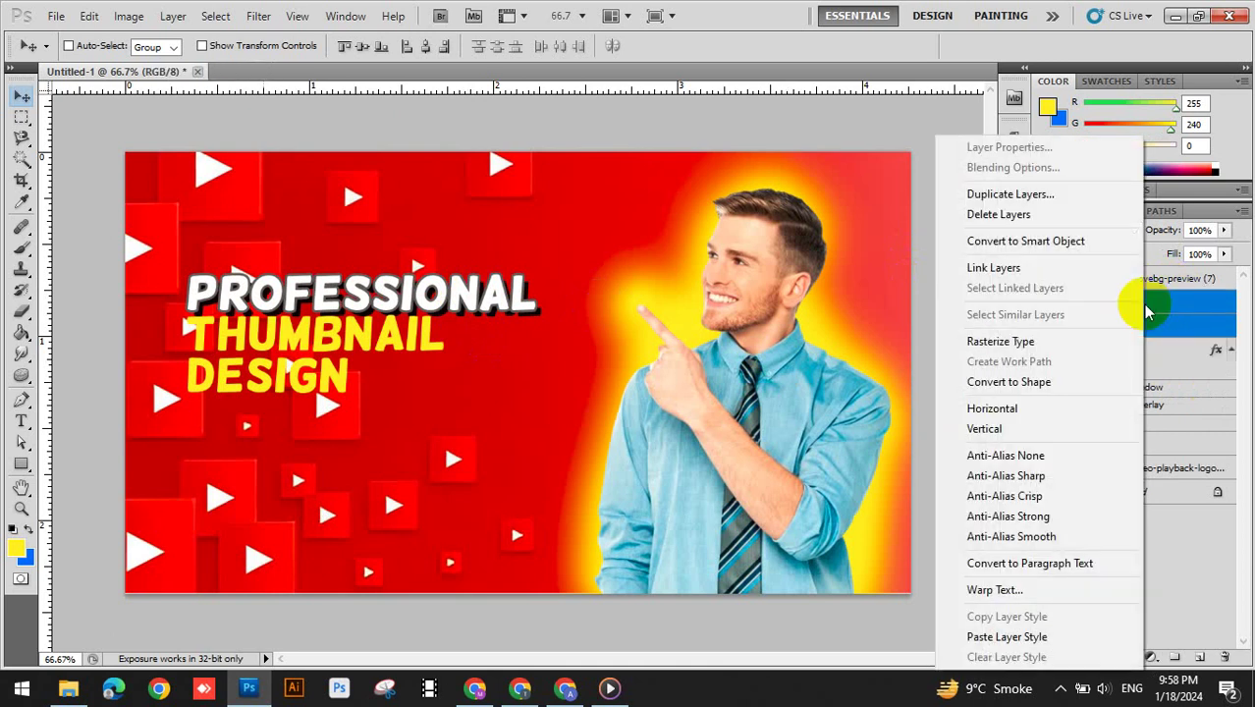
click(1022, 637)
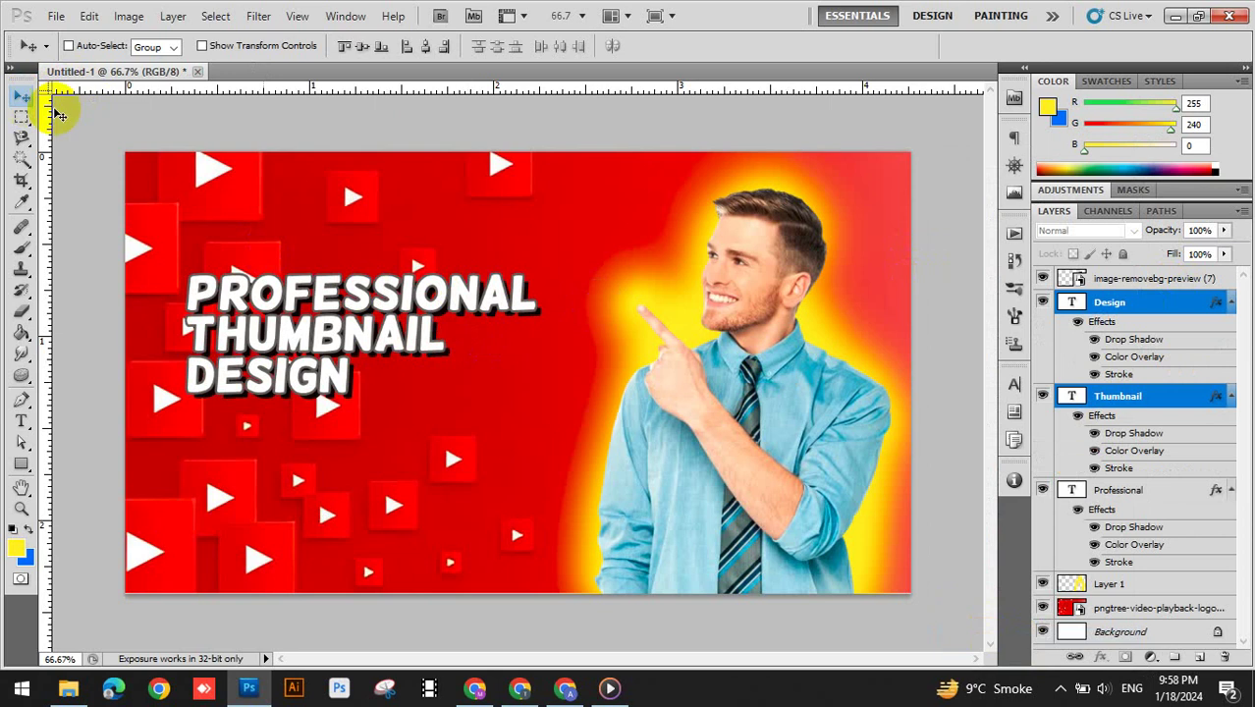
Move the Thumbnail and Design text lines down to widen the spacing, and distribute the three text layers evenly by vertical centers
right_click(318, 342)
click(334, 345)
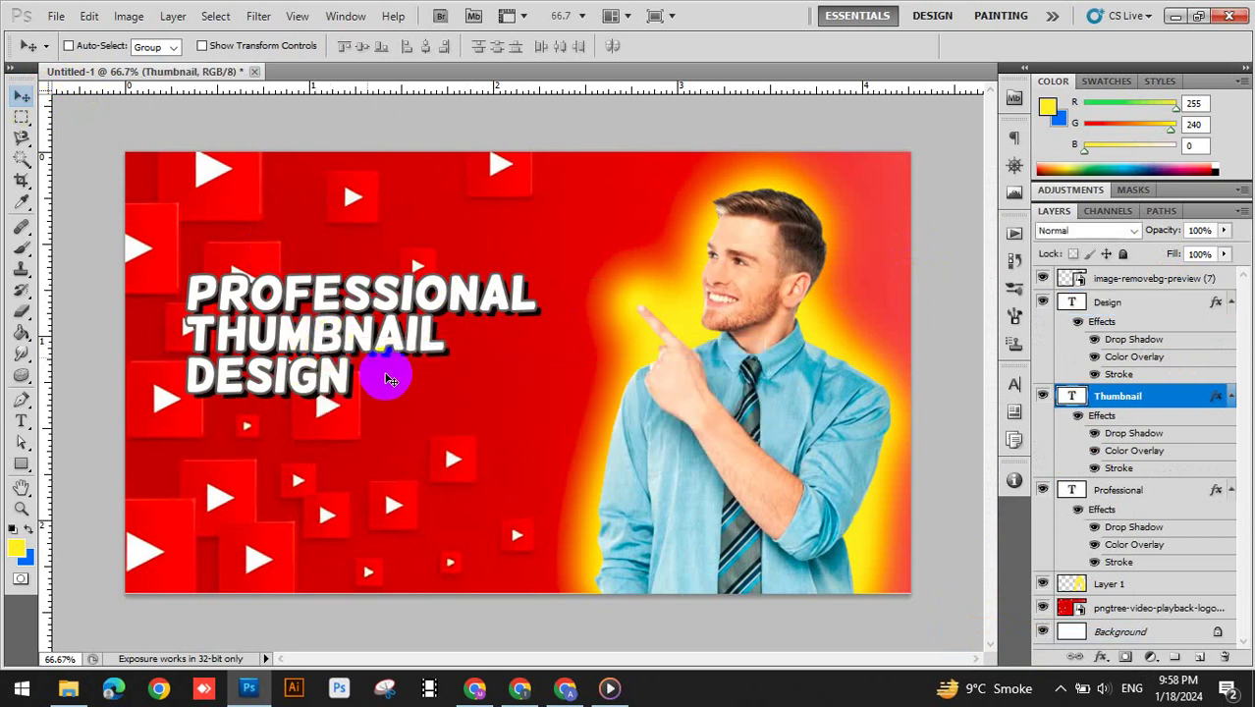
ctrl+click(1132, 313)
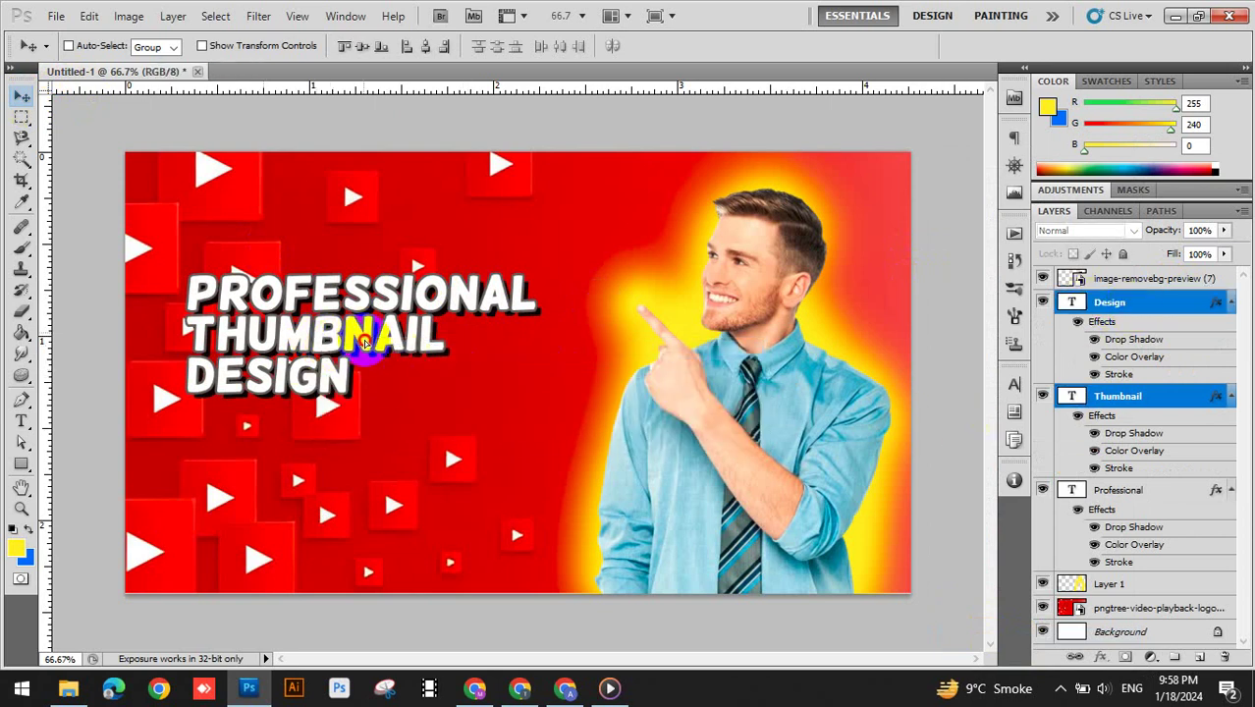
mouse_move(359, 330)
mouse_down()
mouse_move(364, 384)
mouse_move(358, 331)
mouse_up()
right_click(289, 373)
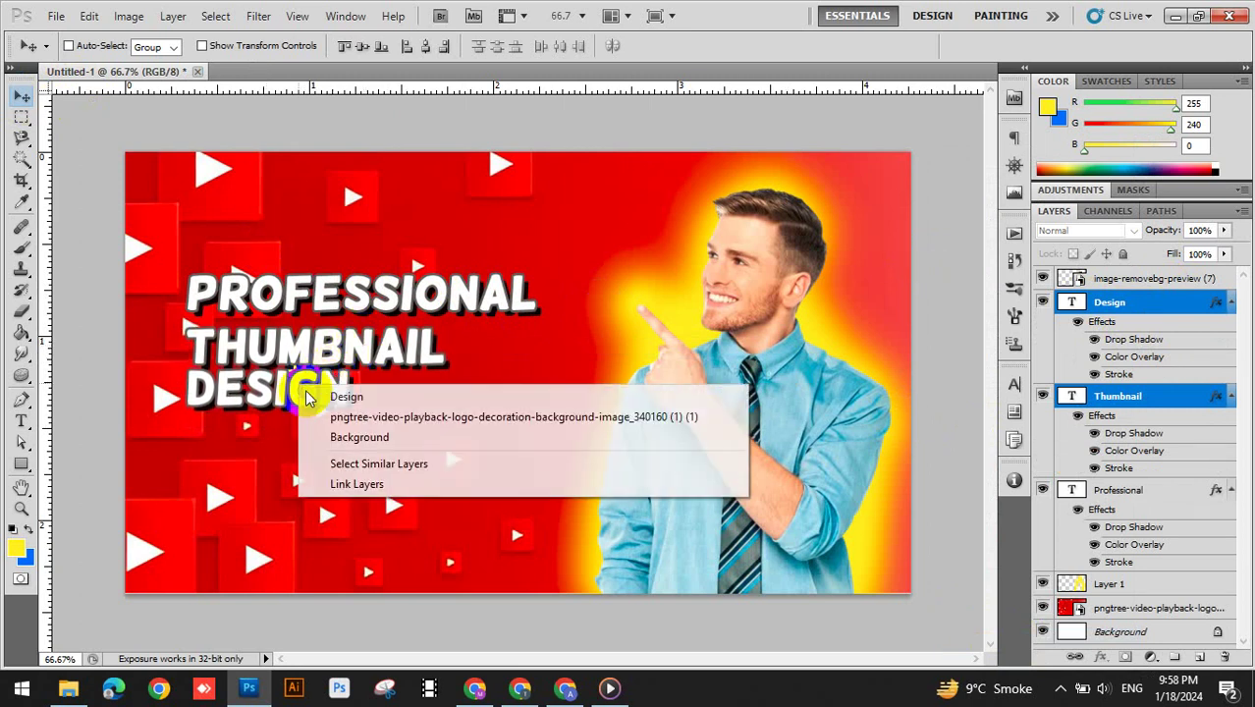
click(296, 389)
drag(304, 419, 306, 400)
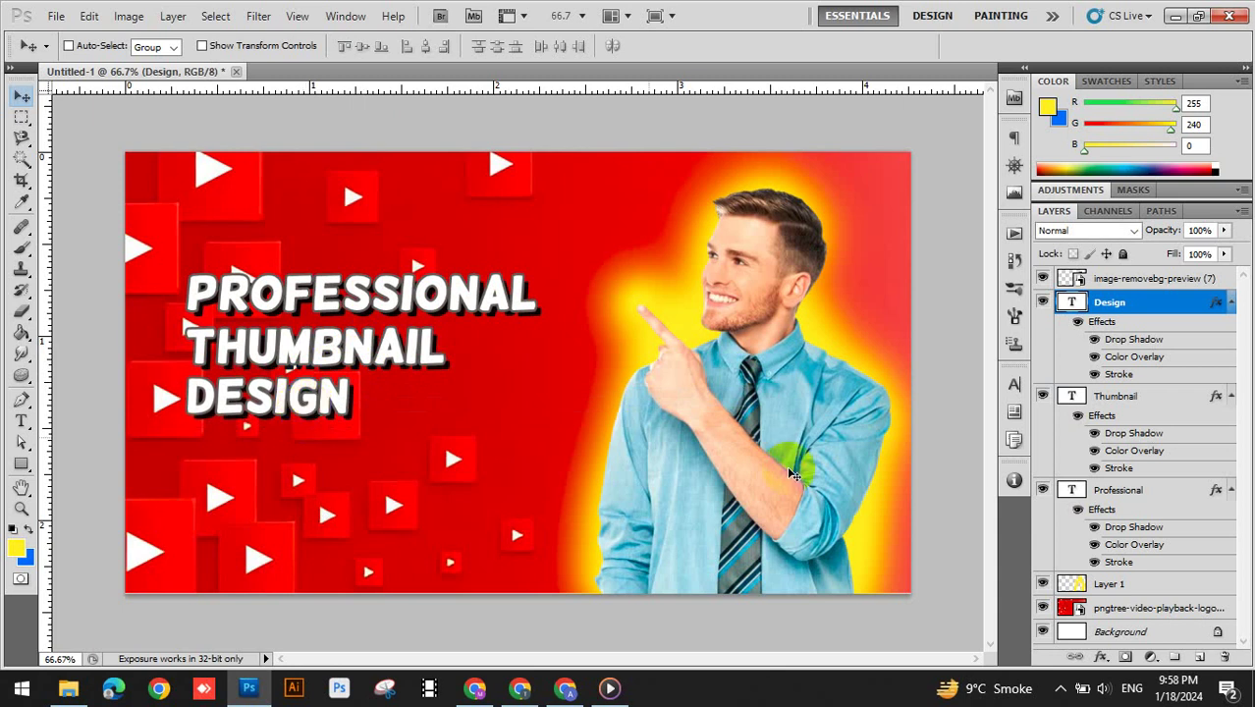
shift+click(1150, 488)
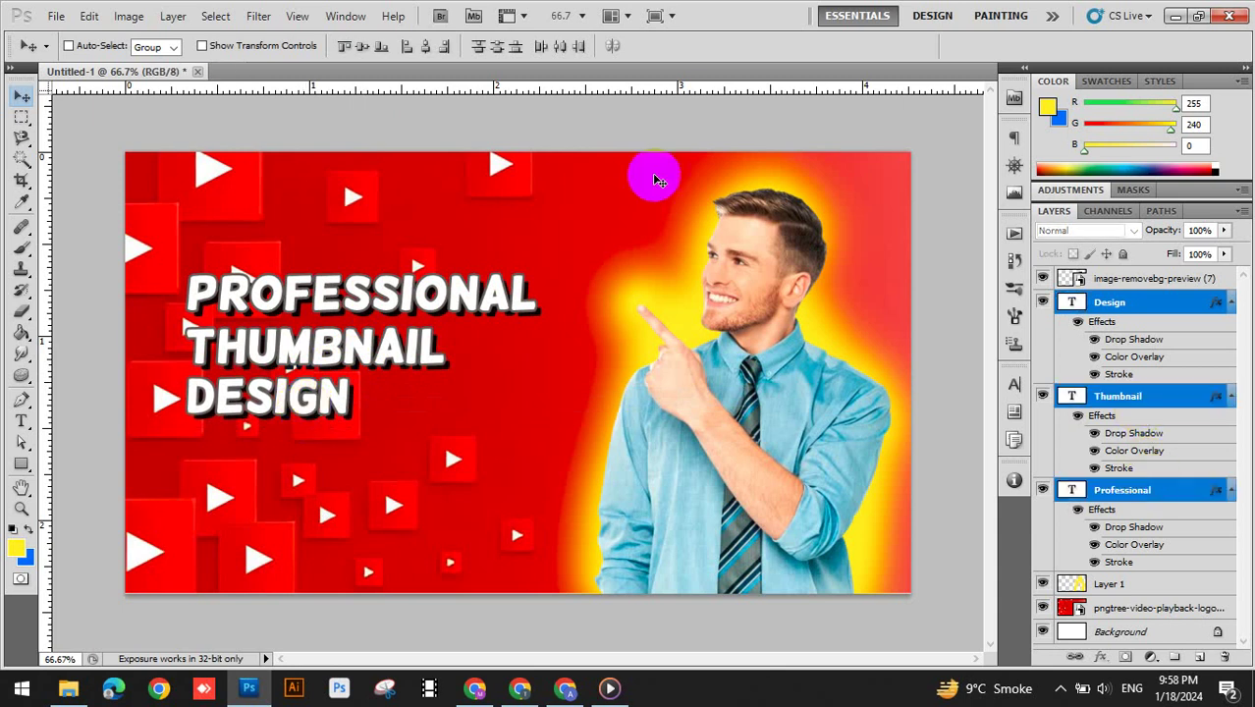
click(496, 47)
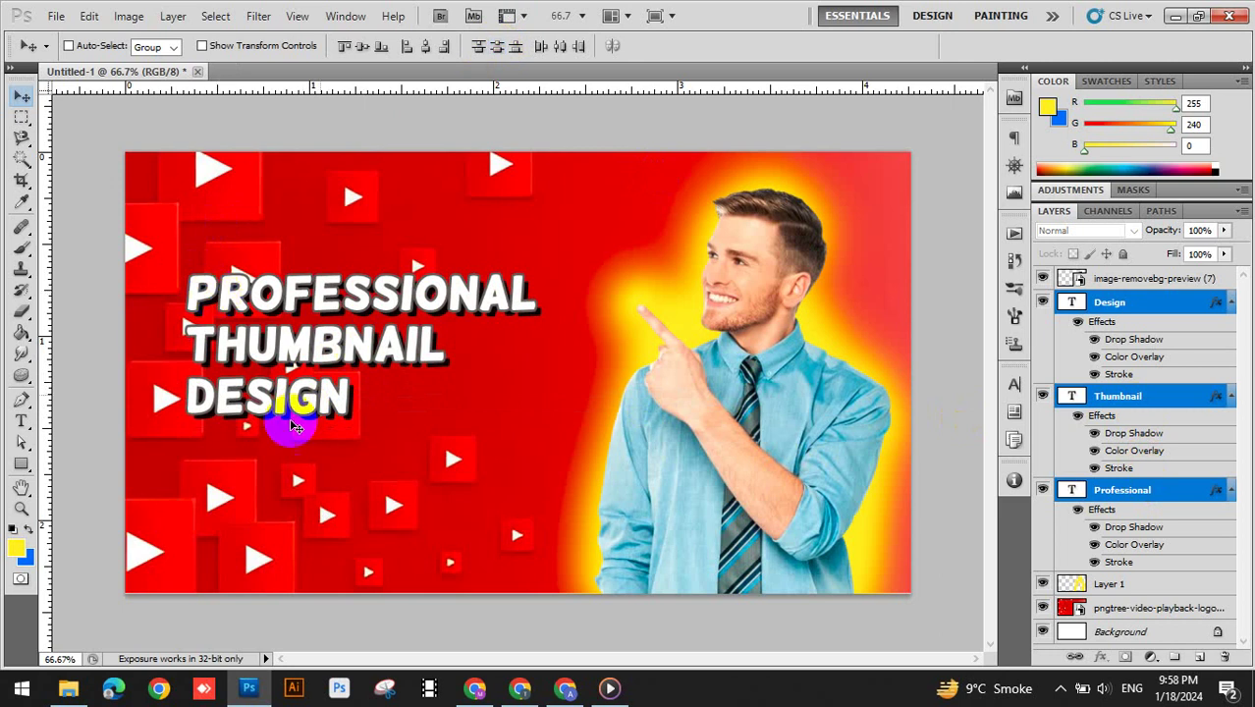
Scale the three selected text layers up together to about 125%, extending the text block toward the man and the canvas edge
key(ctrl+t)
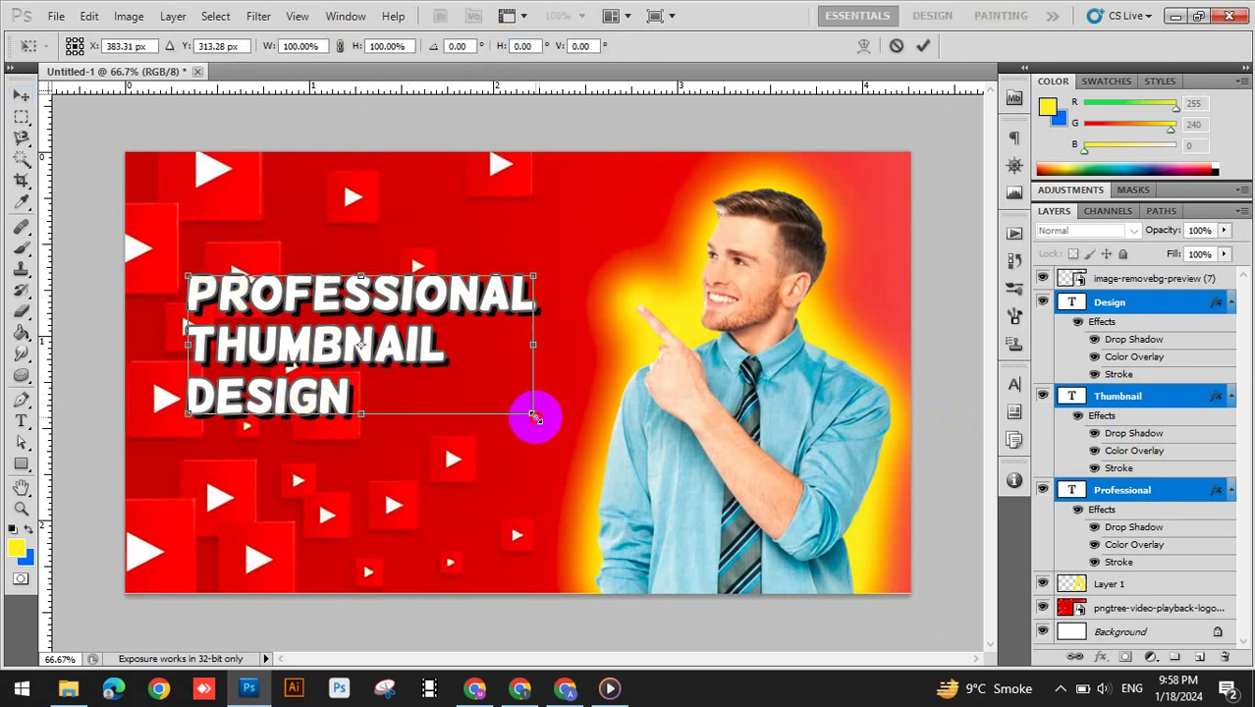
drag(533, 417, 596, 450)
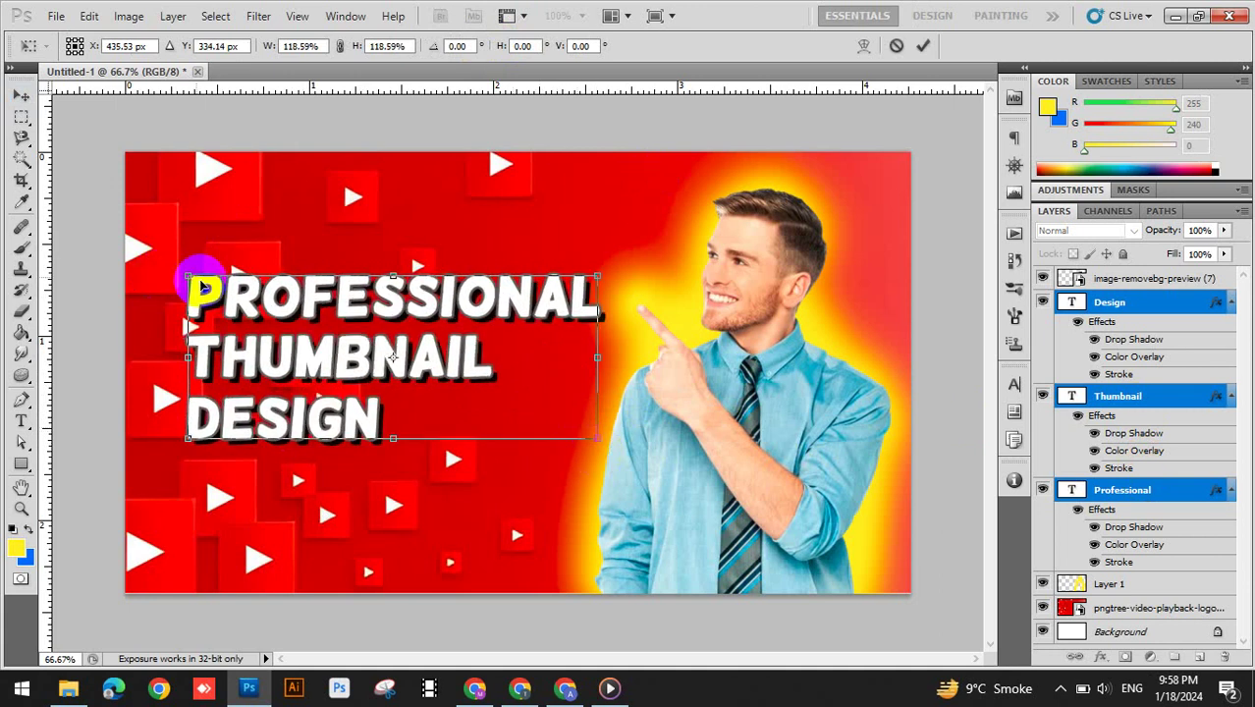
drag(192, 276, 167, 270)
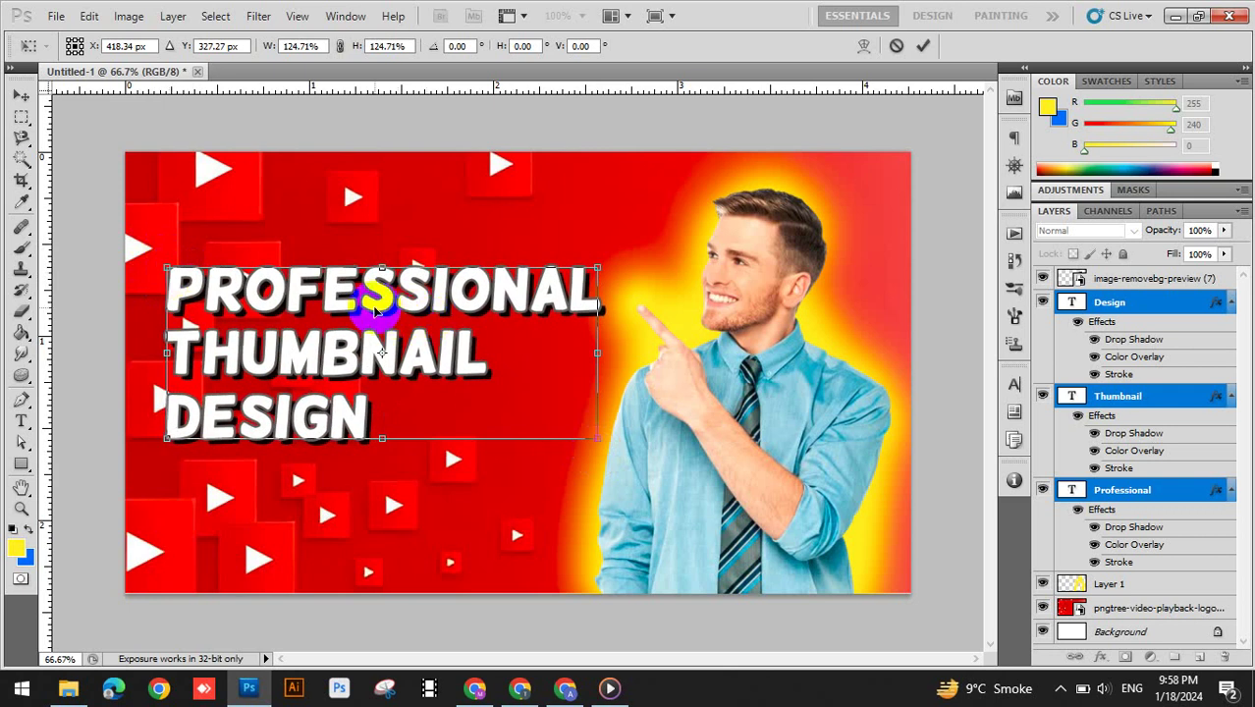
key(Return)
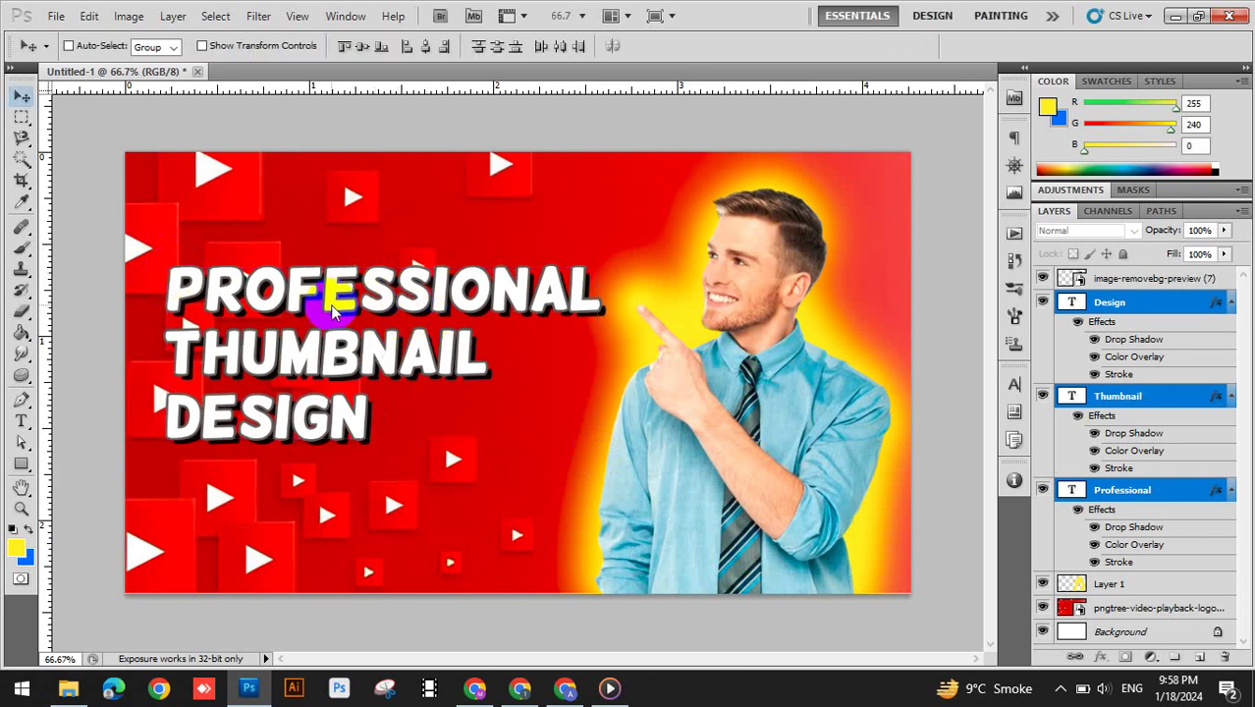
Tighten the line spacing by moving Professional down and Design up, and distribute the three text layers by vertical centers
right_click(329, 304)
click(338, 313)
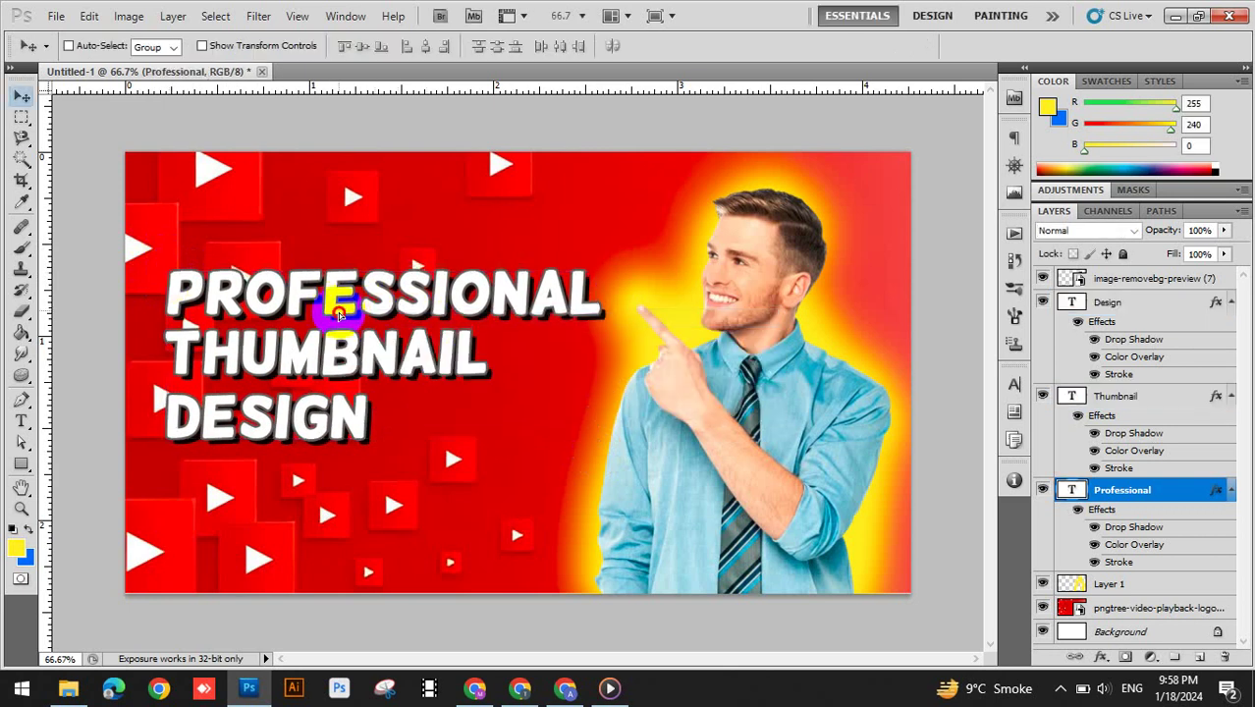
right_click(329, 432)
click(335, 438)
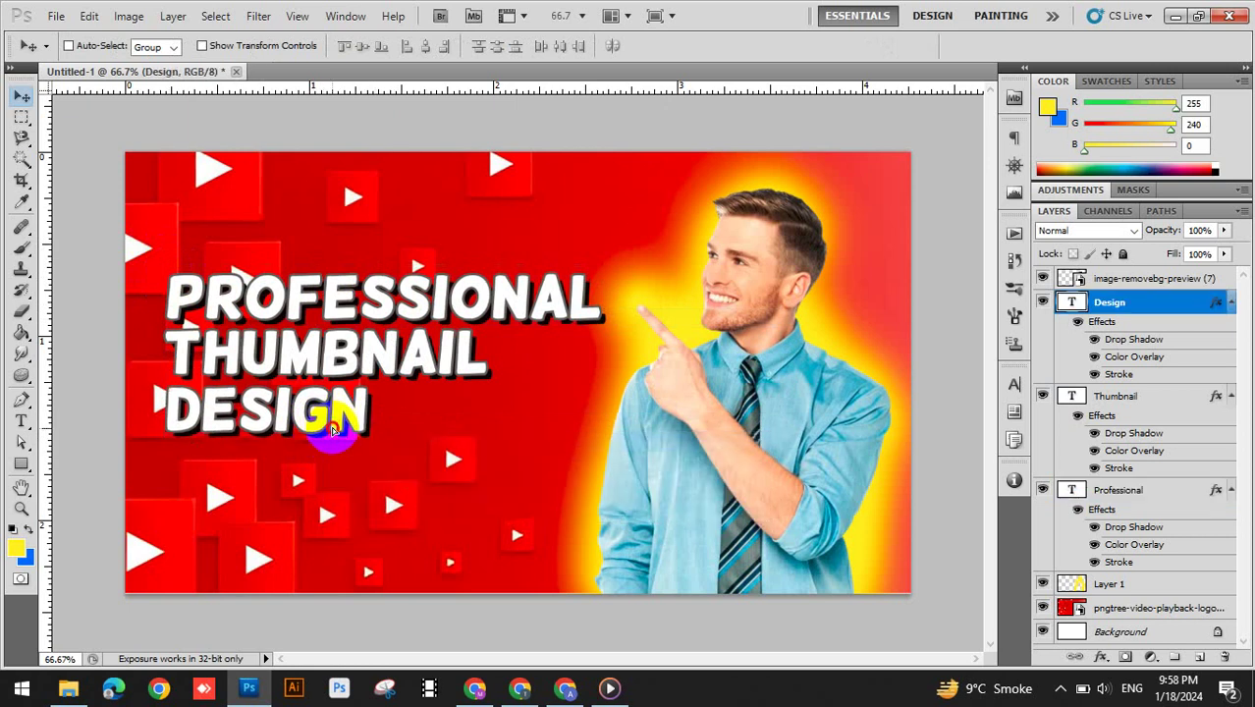
shift+click(1137, 496)
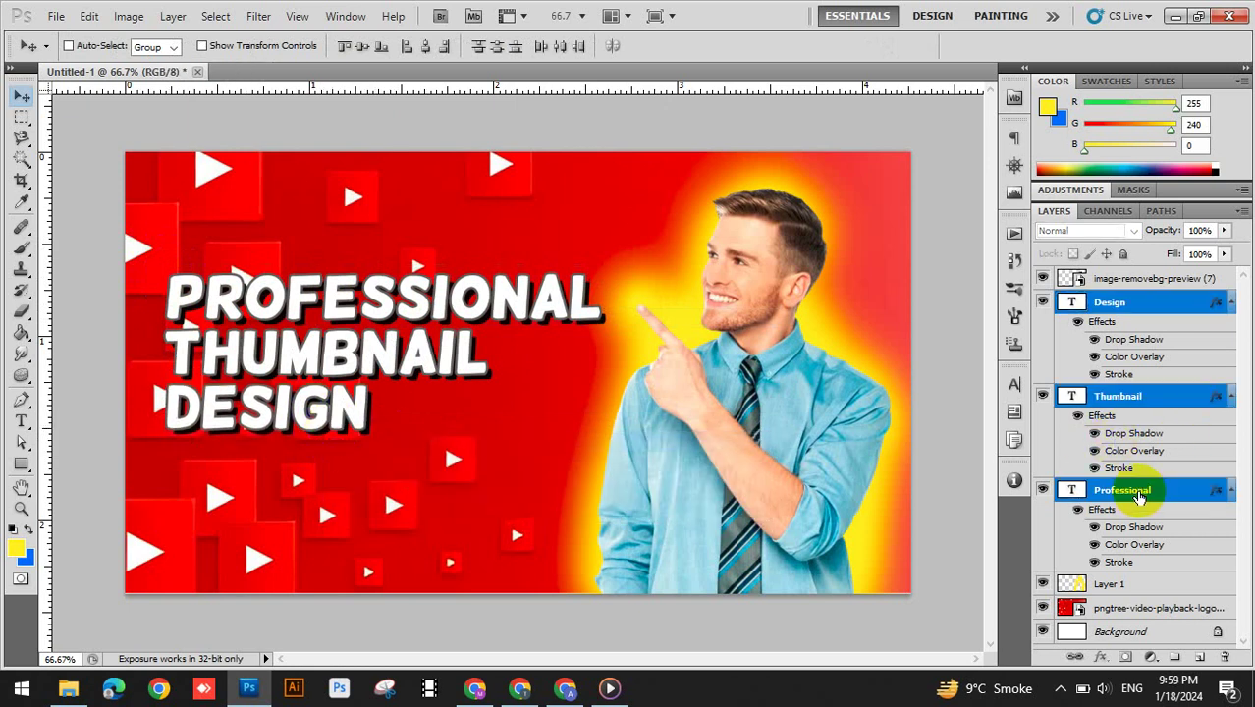
click(498, 49)
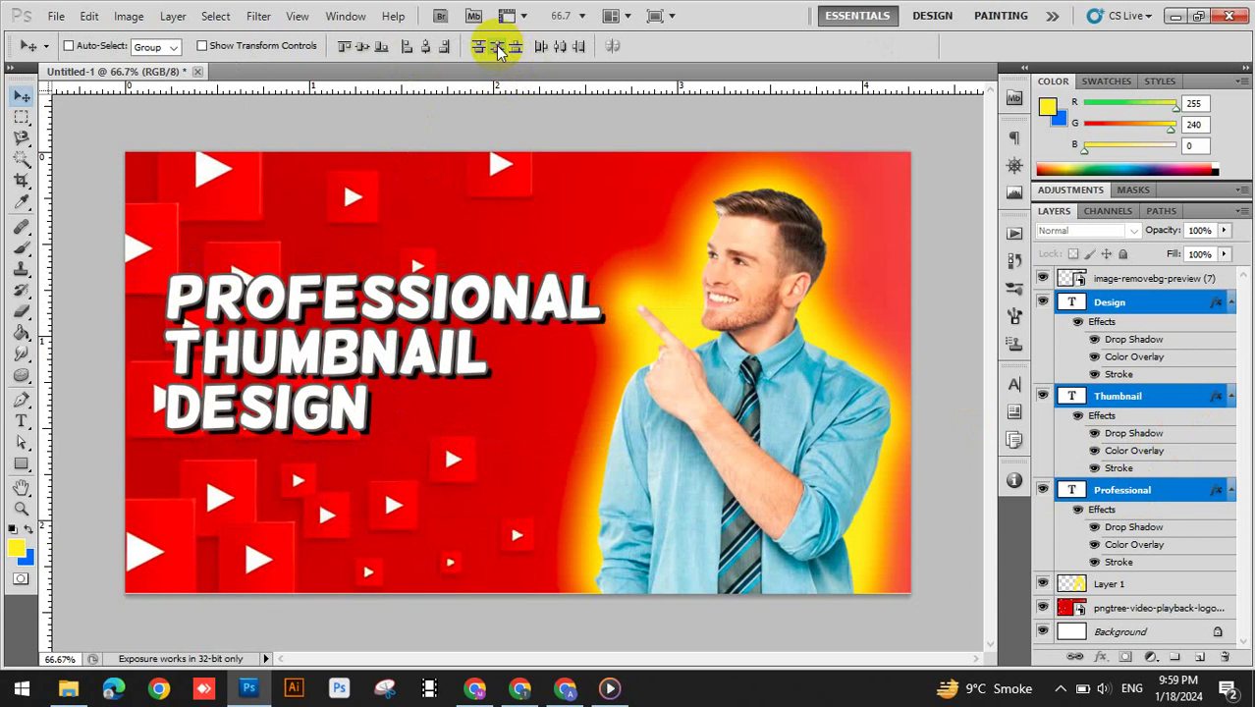
click(22, 469)
drag(182, 293, 580, 426)
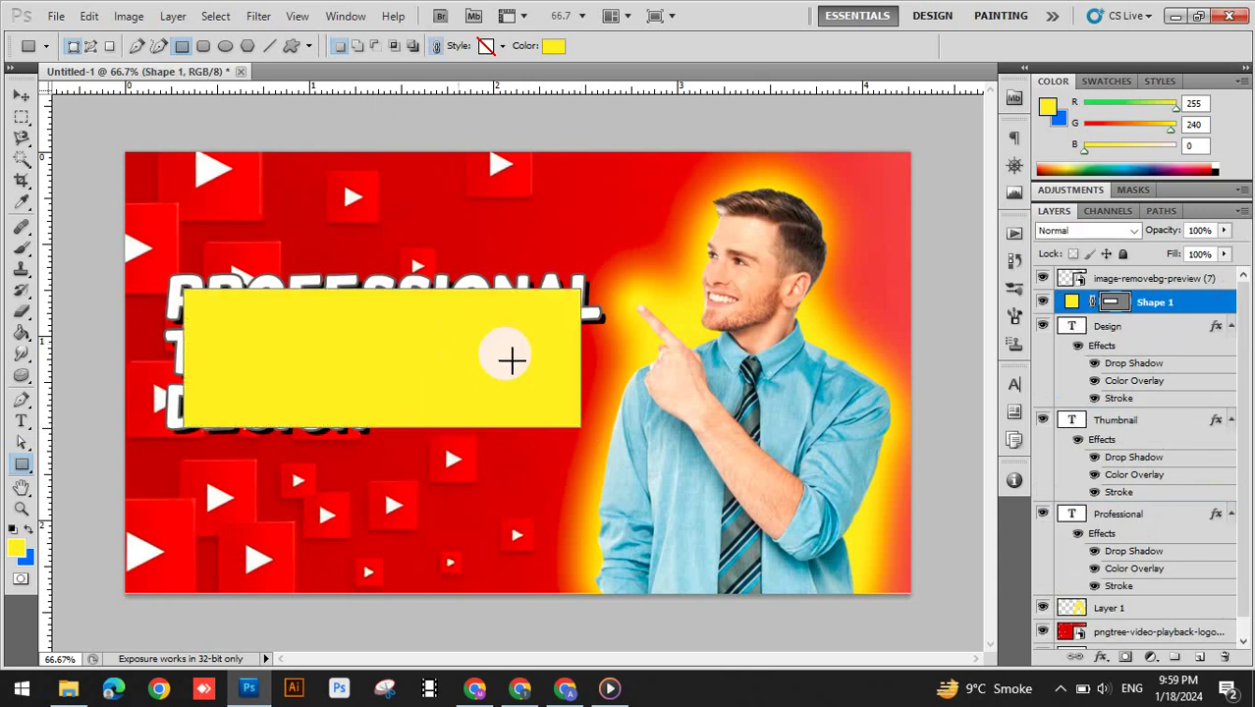
key(ctrl+z)
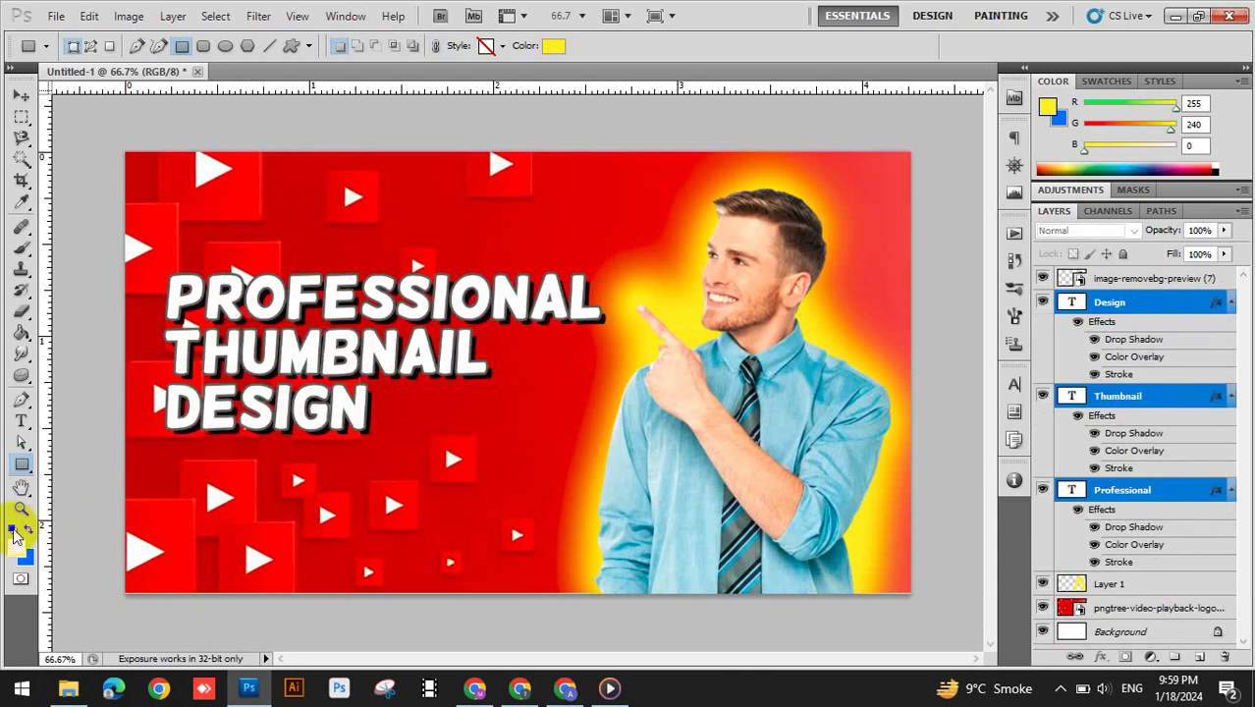
Reset the colors to default black and white and draw a black rectangle behind the text, directly above Layer 1
click(14, 530)
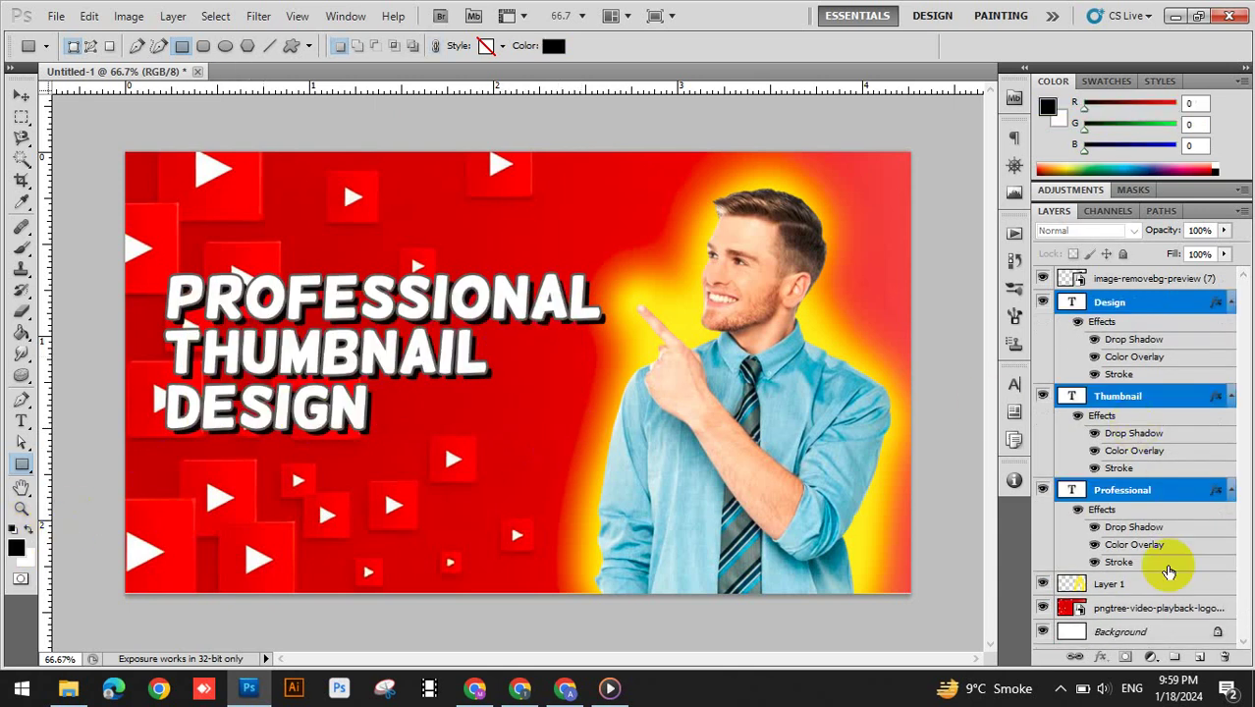
click(1137, 585)
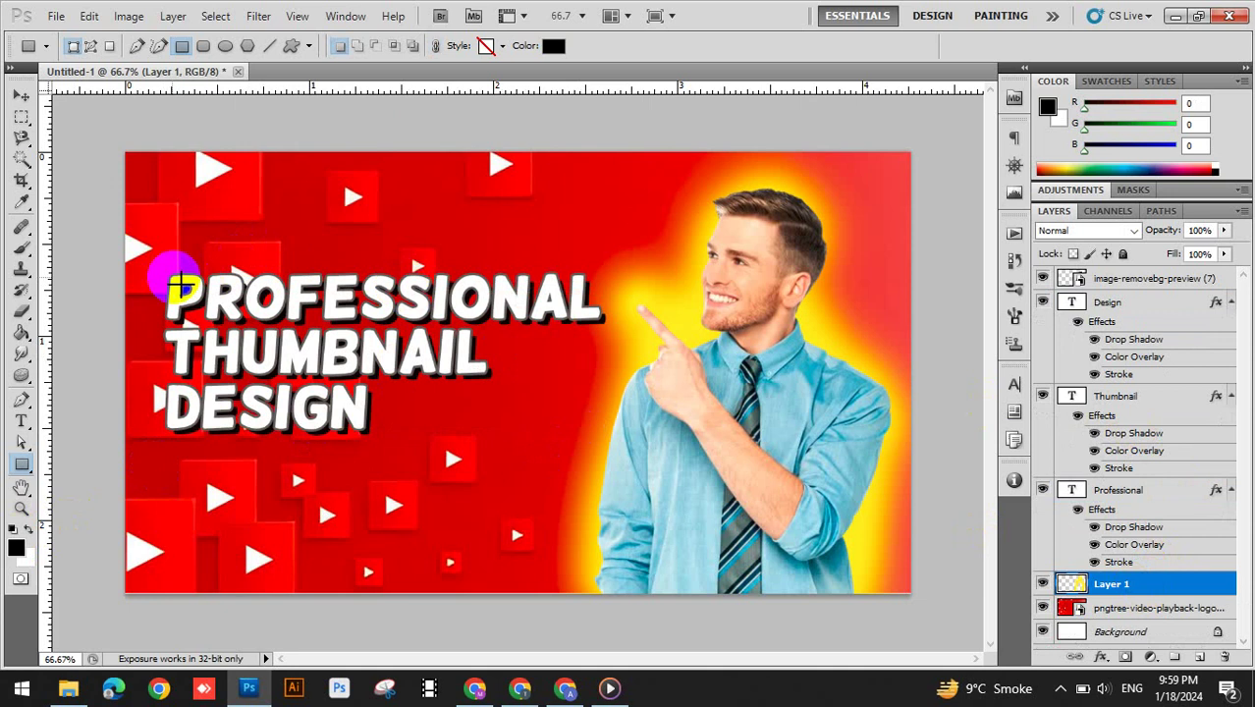
drag(175, 280, 576, 435)
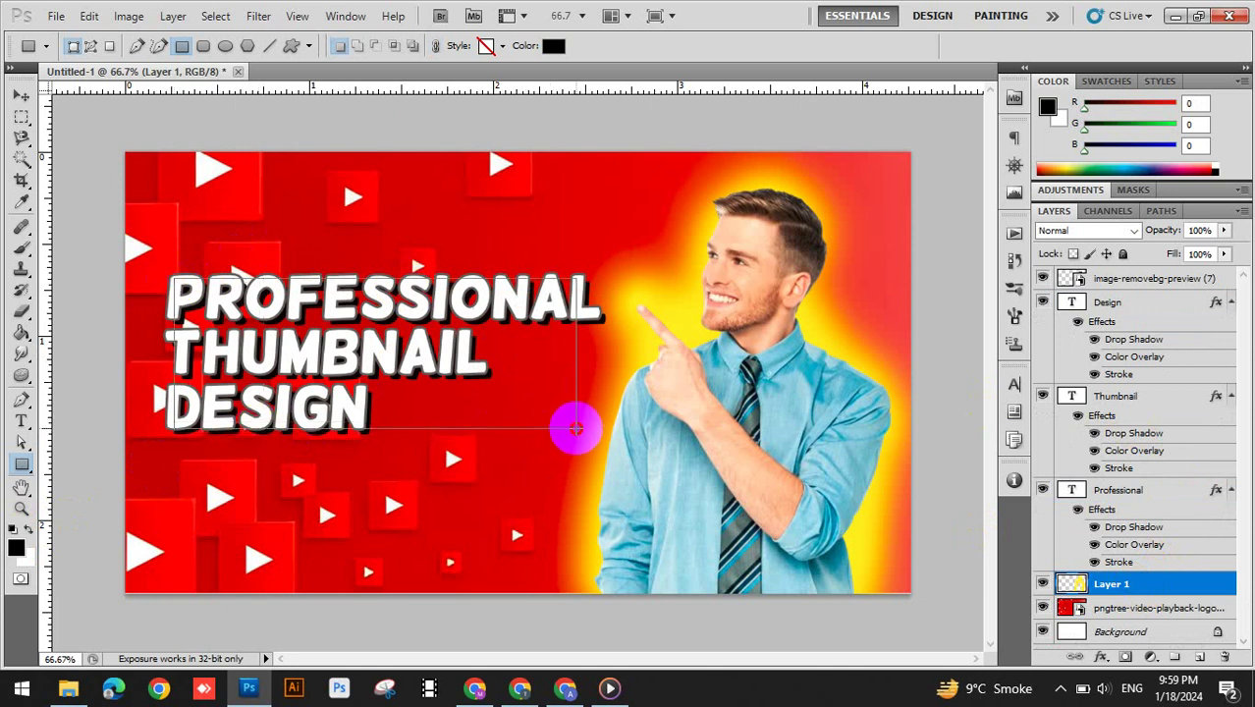
drag(576, 427, 576, 426)
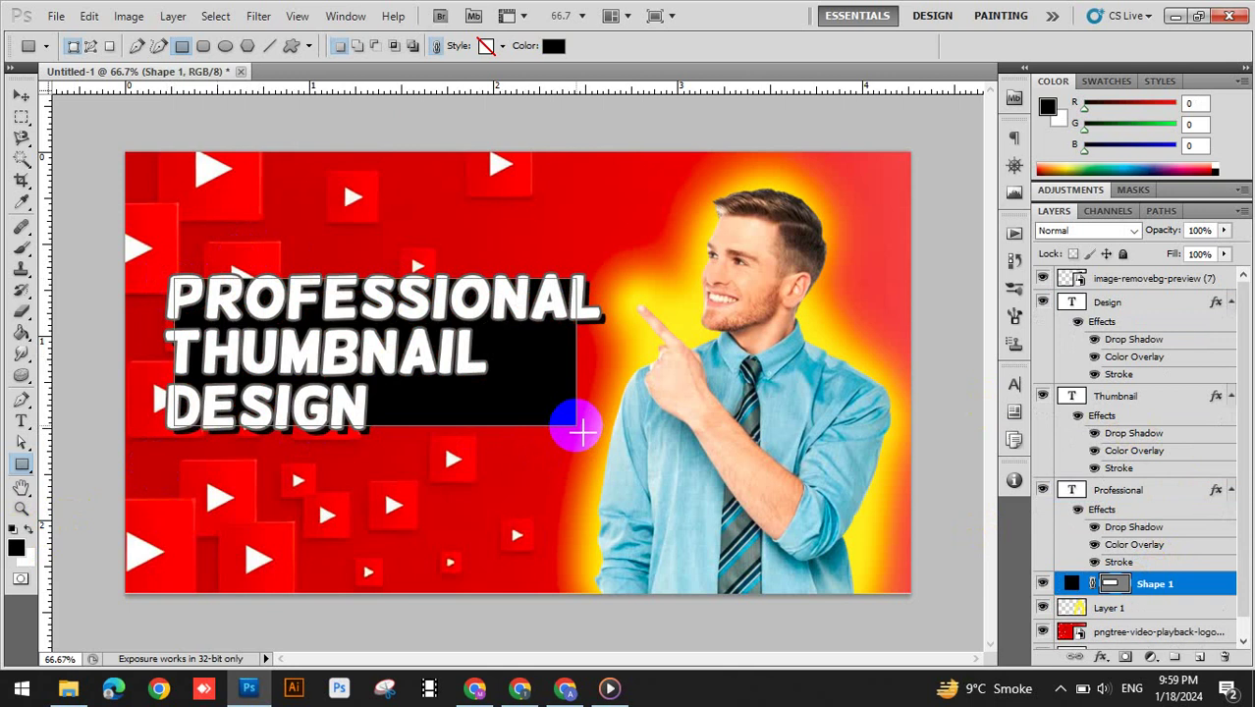
double_click(1068, 590)
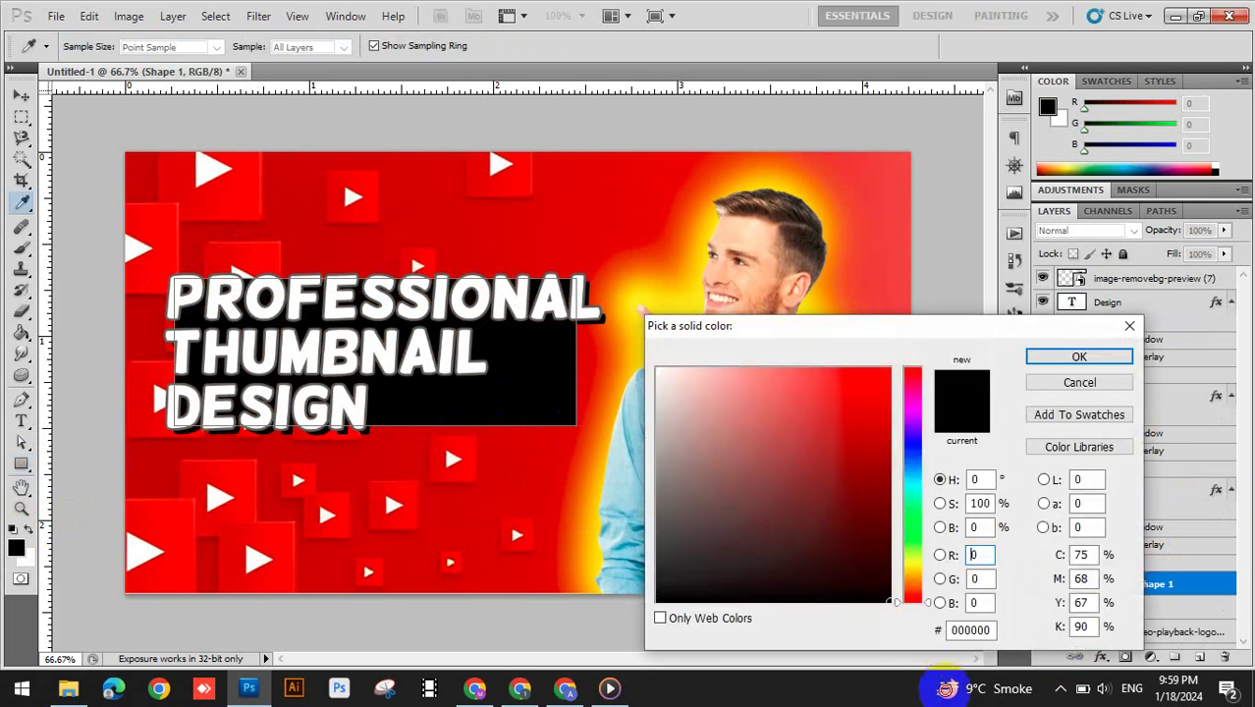
click(1051, 355)
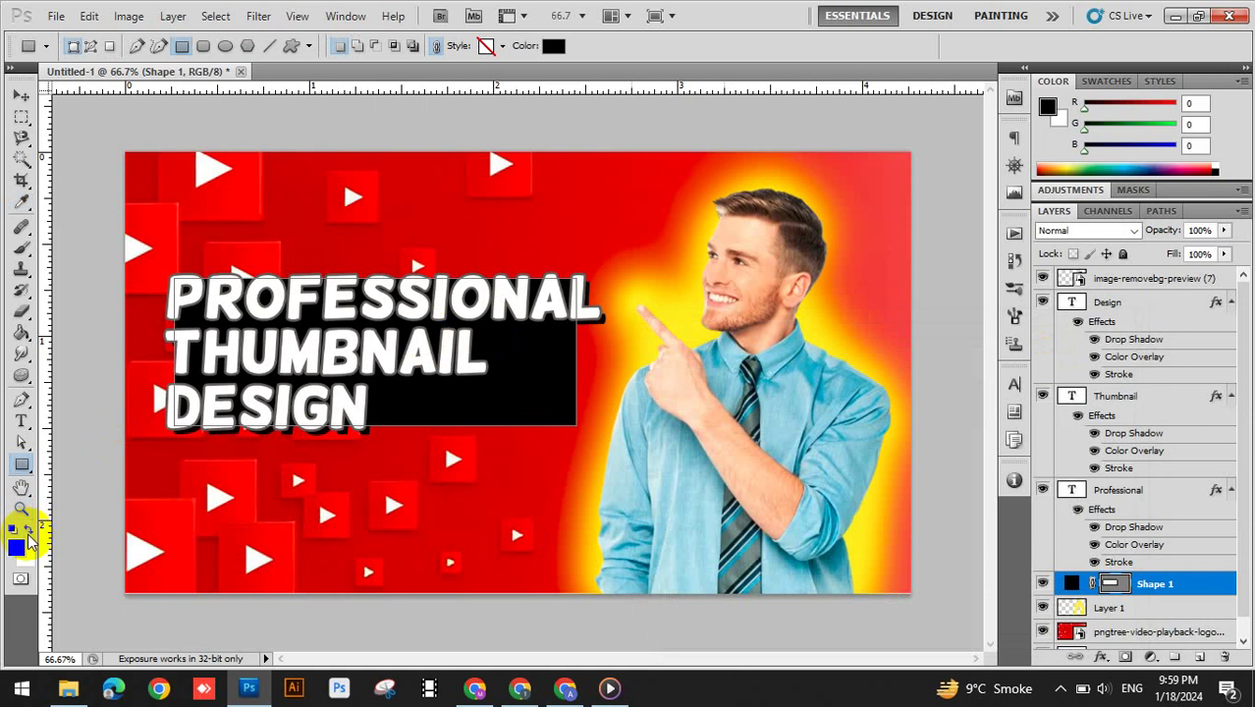
click(29, 534)
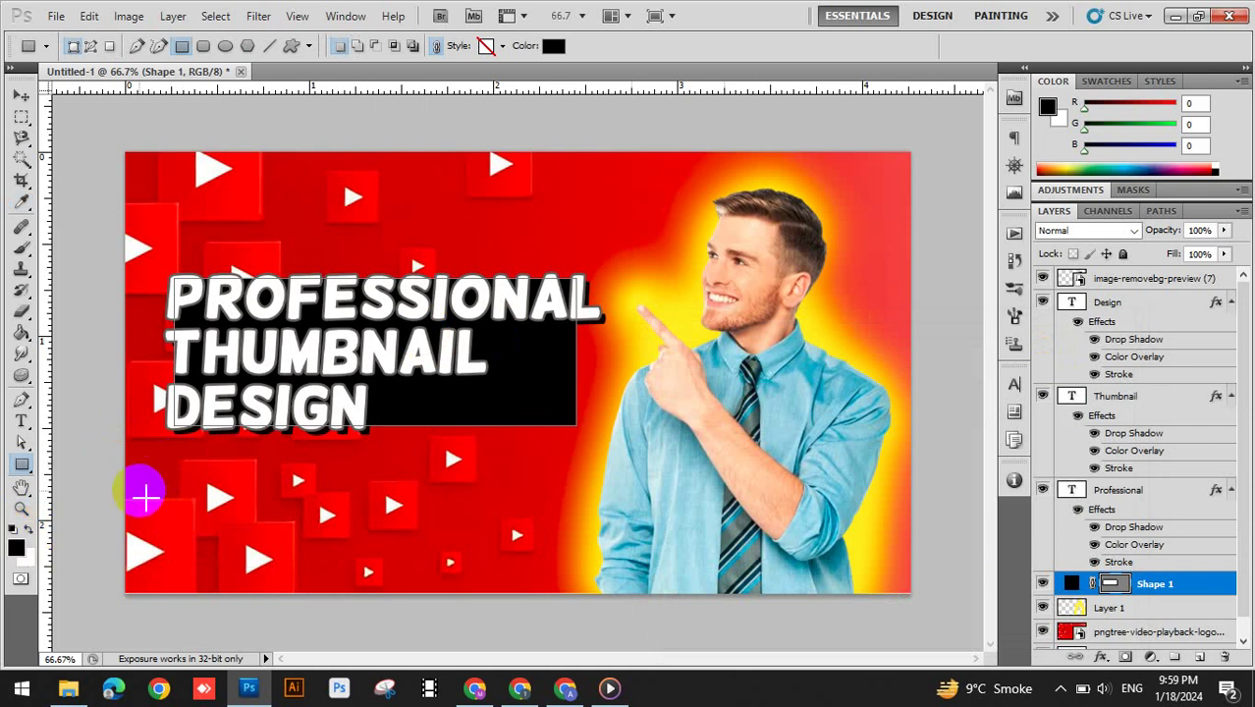
click(29, 535)
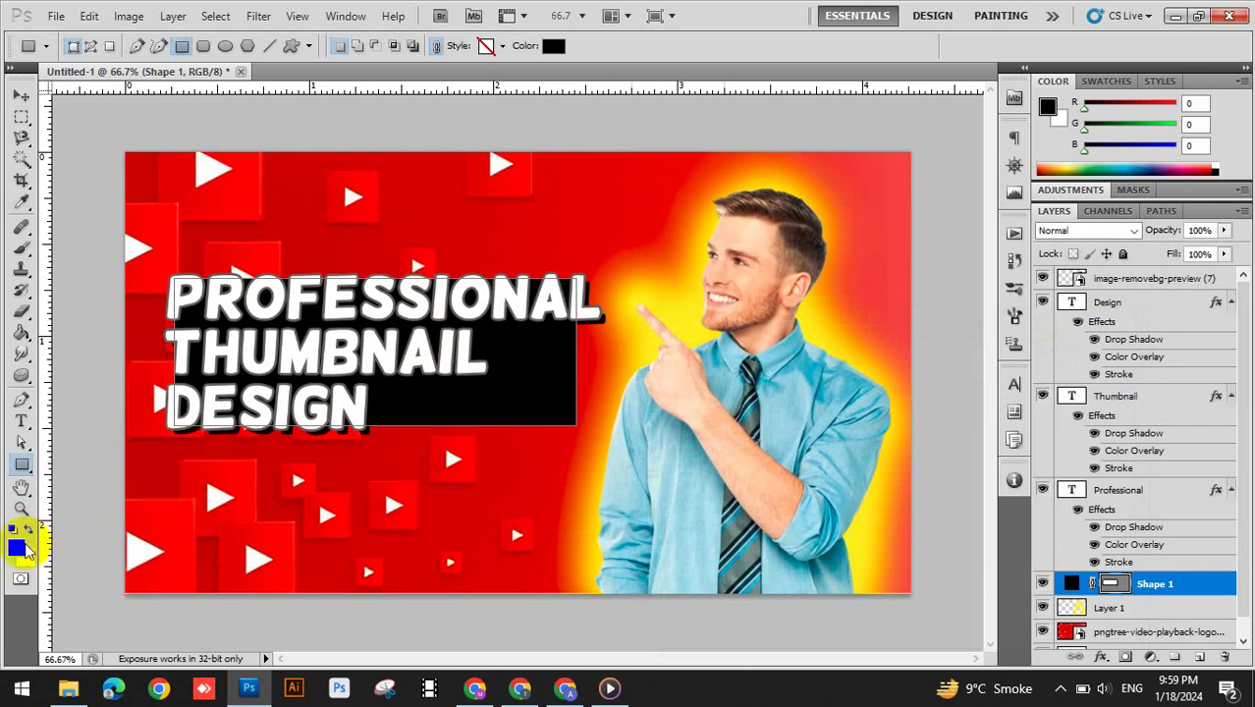
click(13, 529)
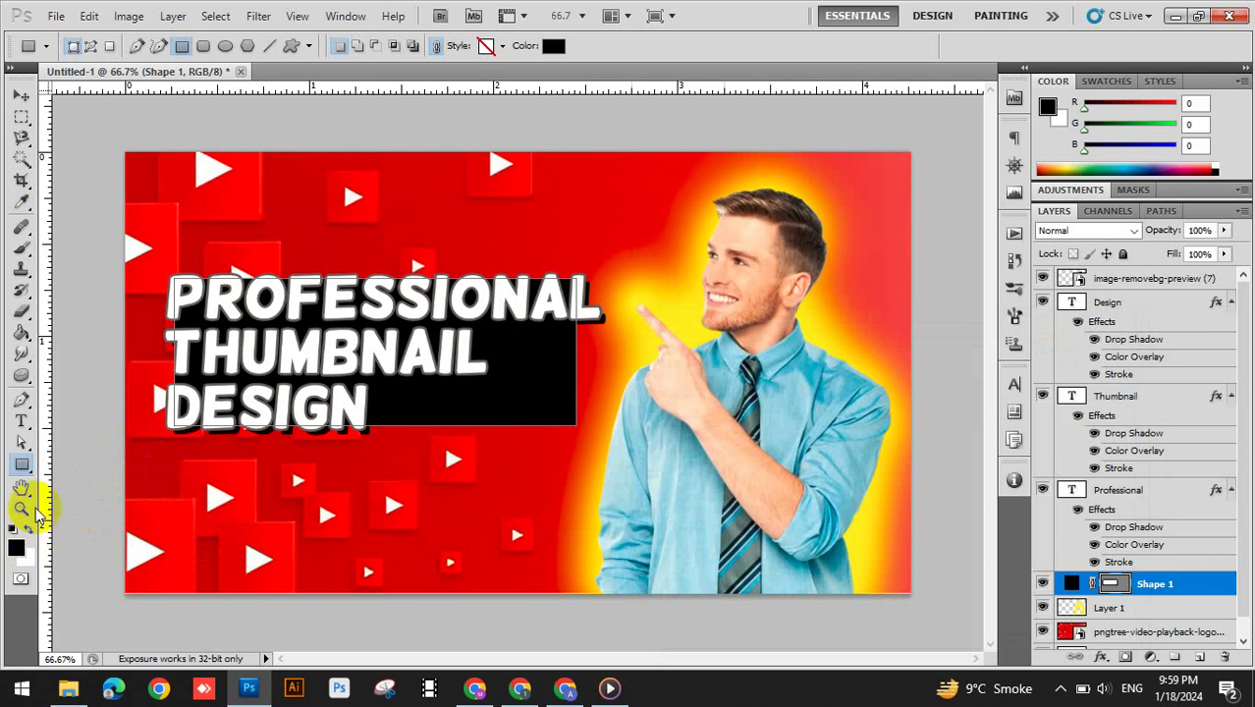
Reshape the black rectangle with the Direct Selection Tool so its slanted side runs from Professional's last letter to the end of Design
click(23, 444)
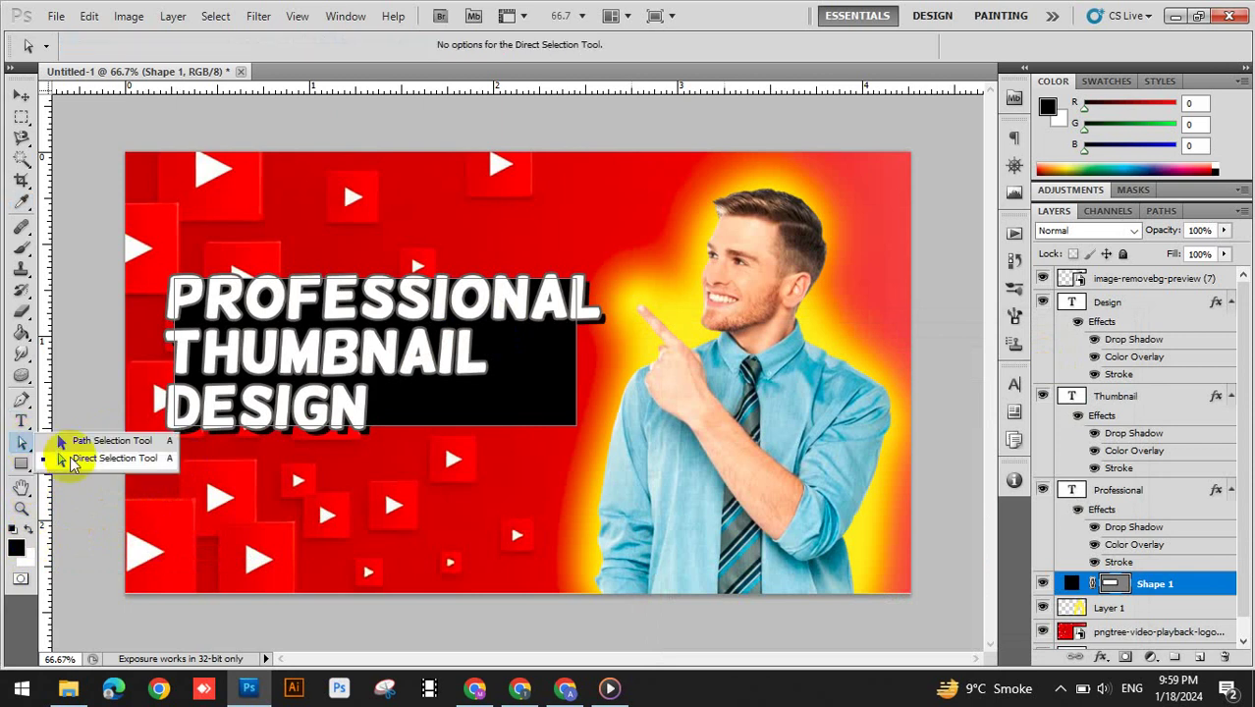
click(579, 443)
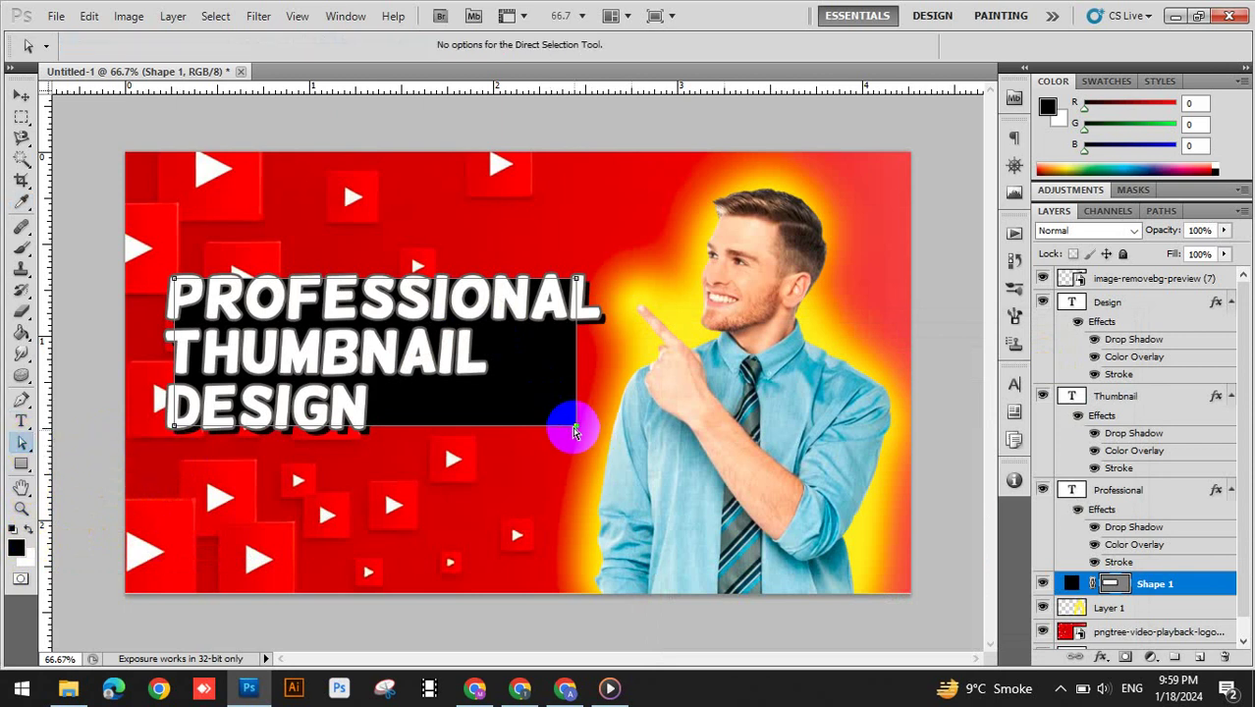
drag(575, 425, 359, 428)
click(575, 285)
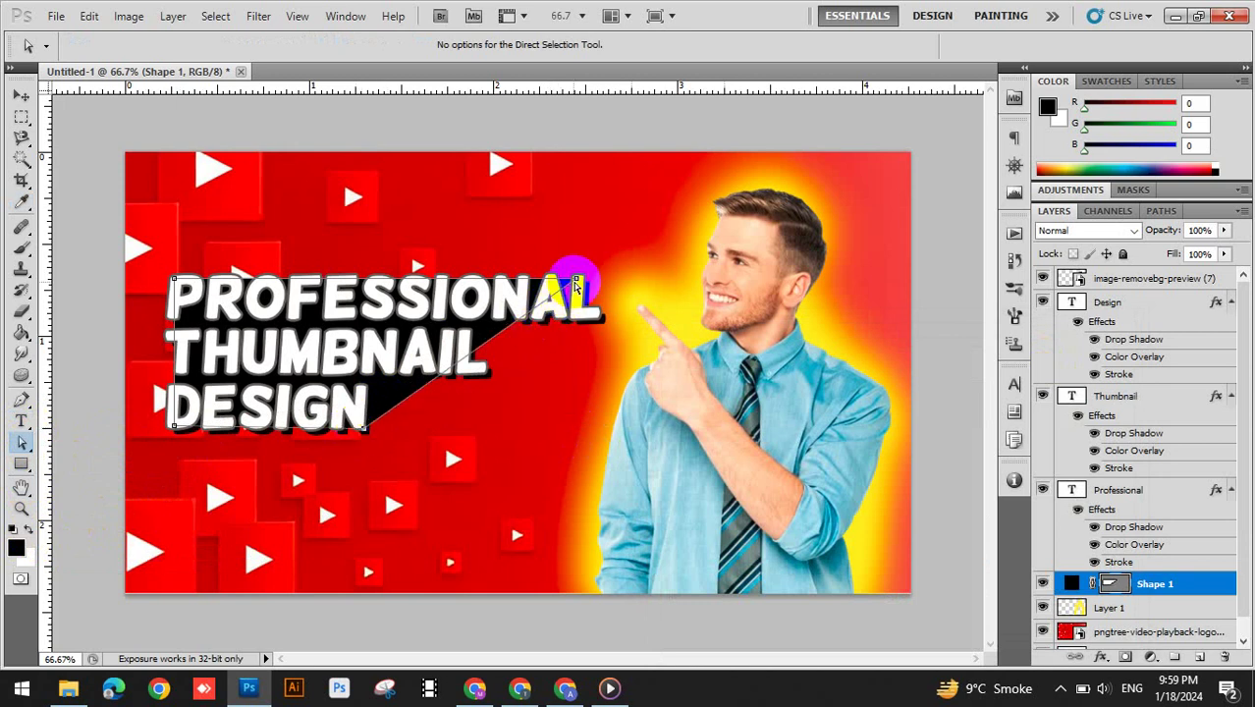
drag(580, 285, 582, 288)
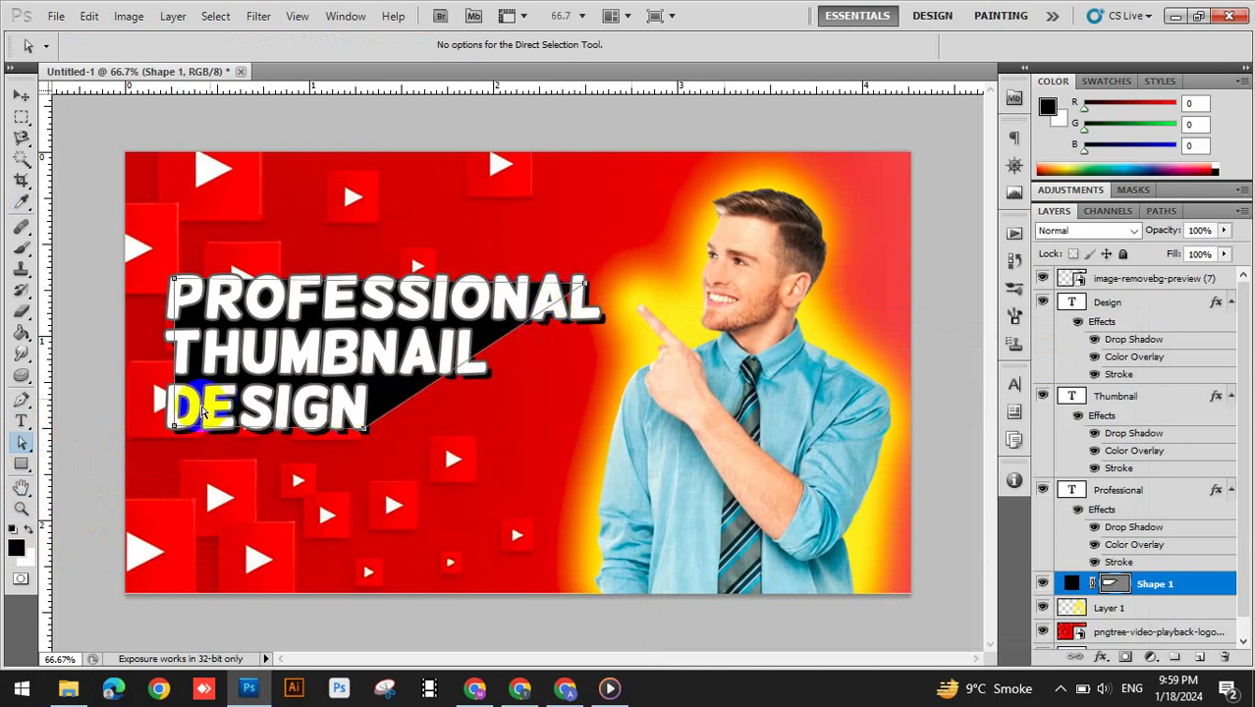
click(182, 287)
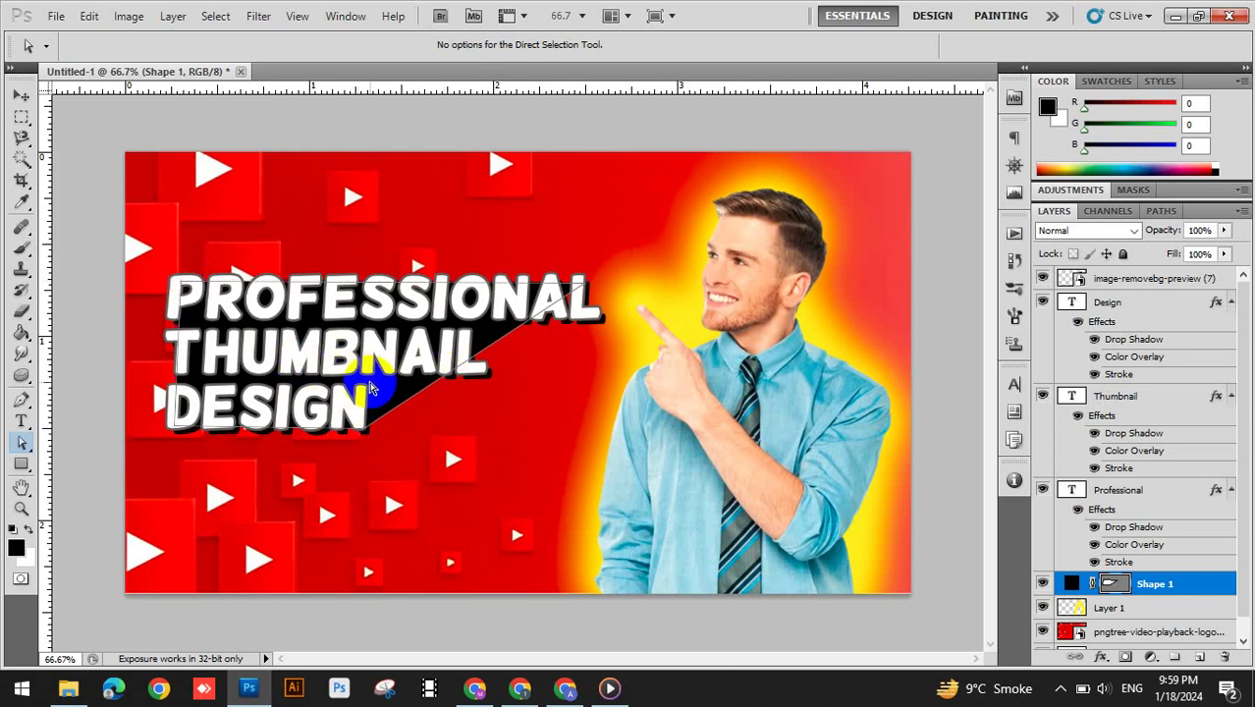
click(20, 96)
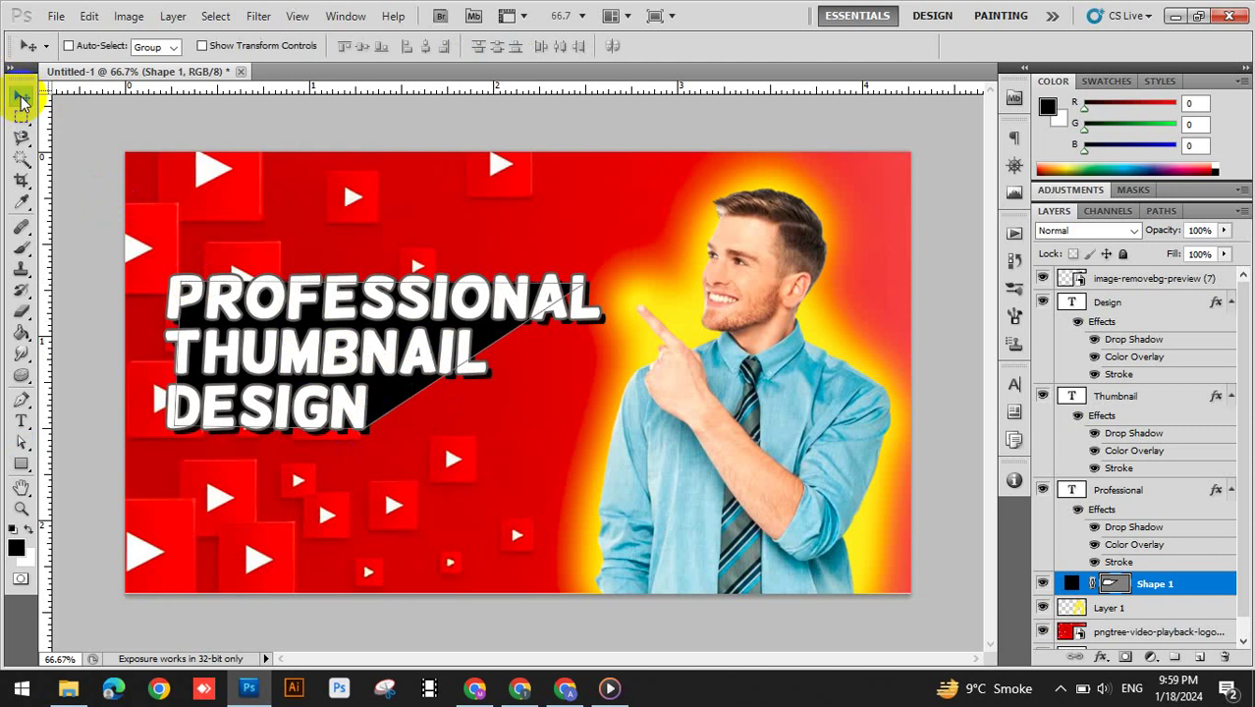
click(1148, 495)
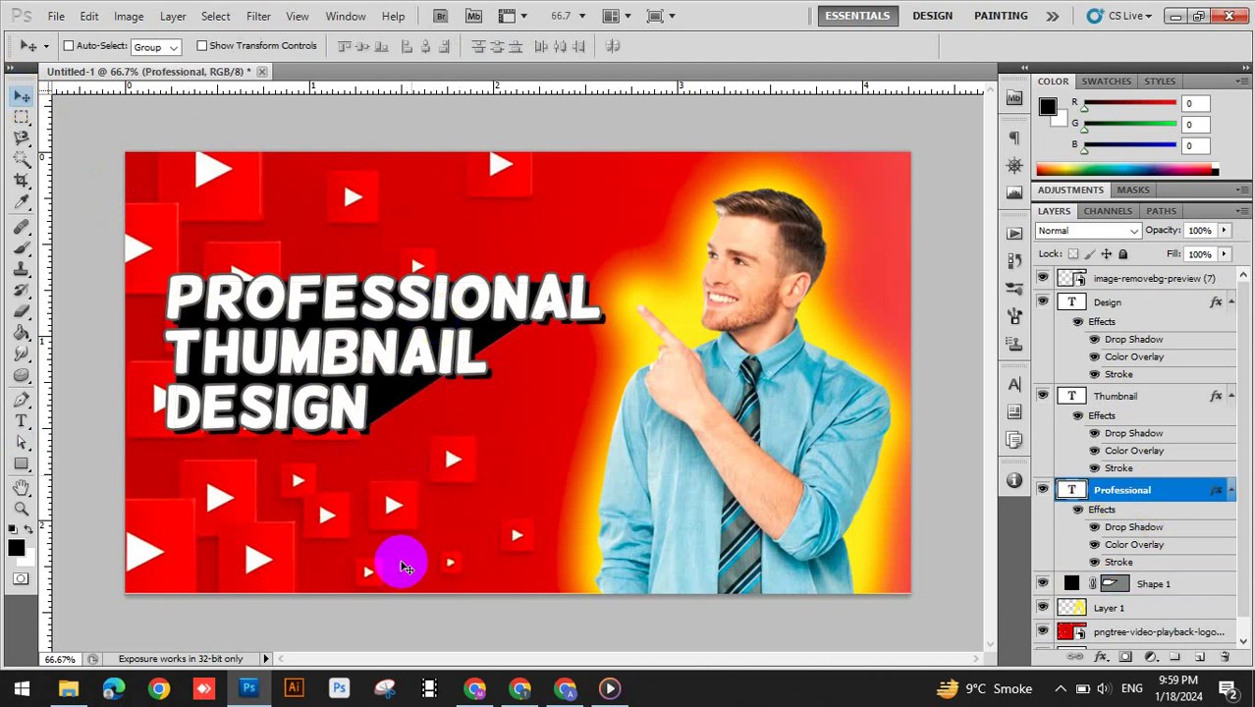
Switch to Chrome, search Google for "ps logo" and open the blue Photoshop logo image in the preview
click(519, 688)
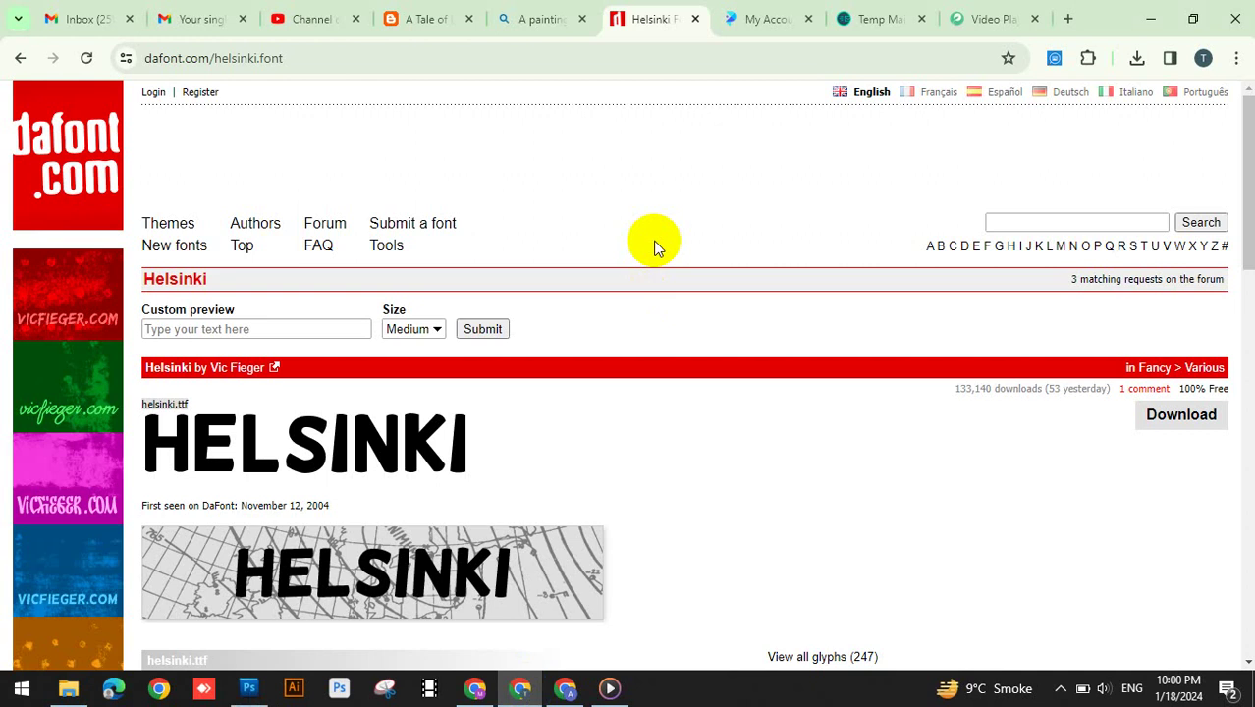
click(665, 56)
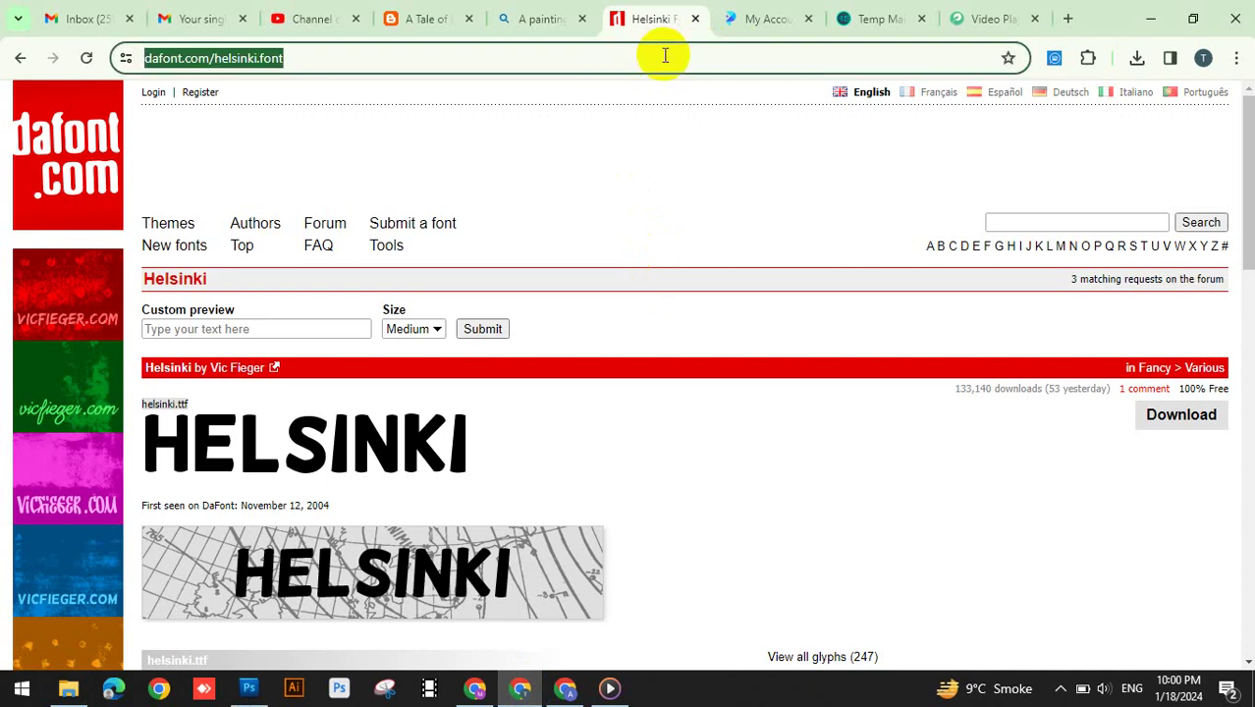
text(ps logo)
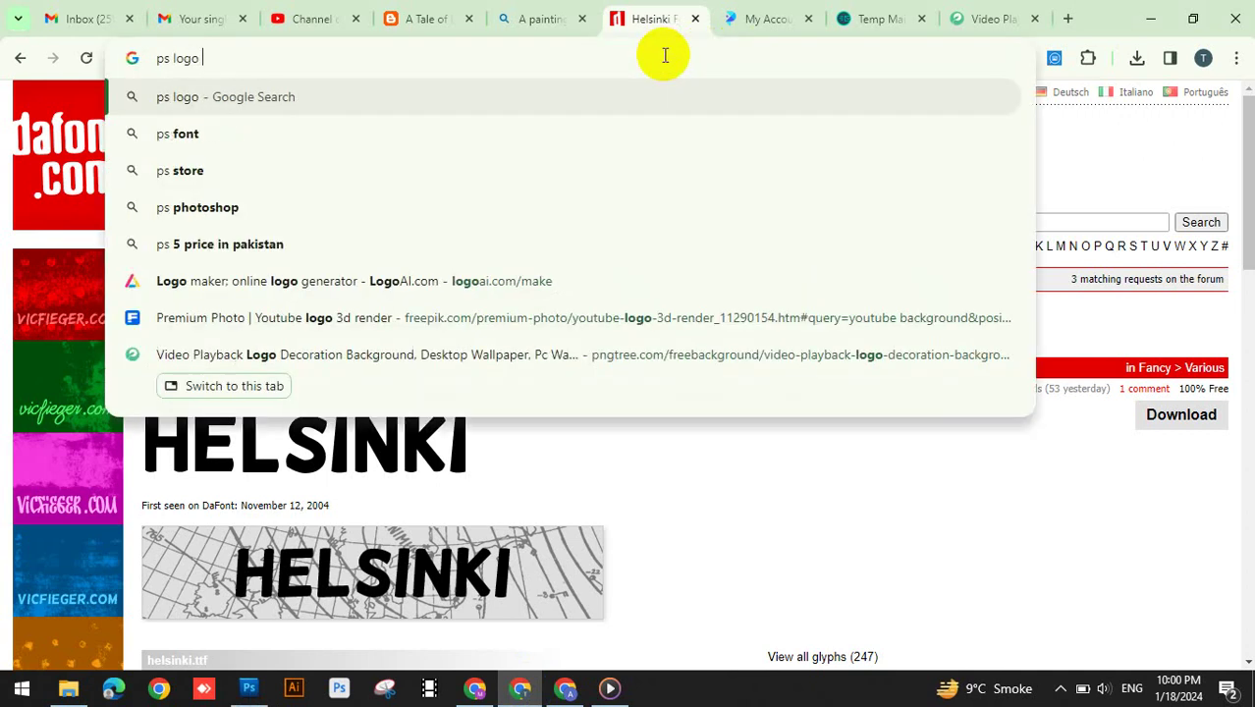
key(Return)
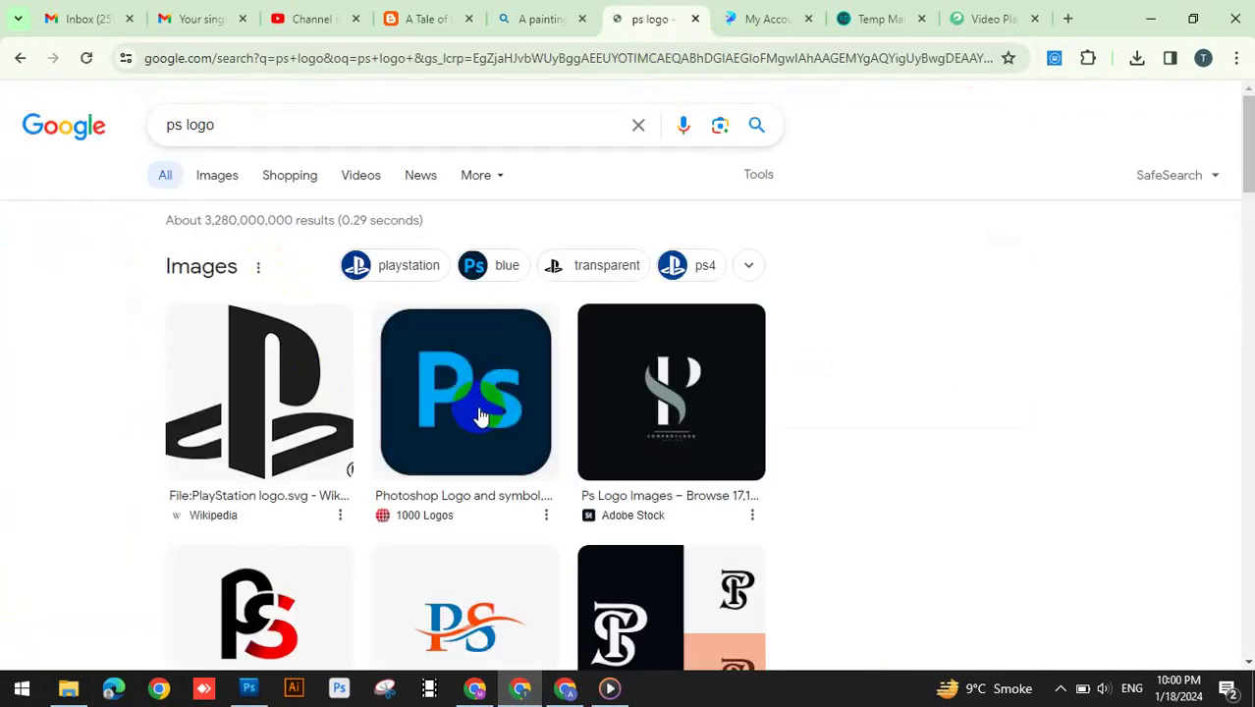
click(480, 417)
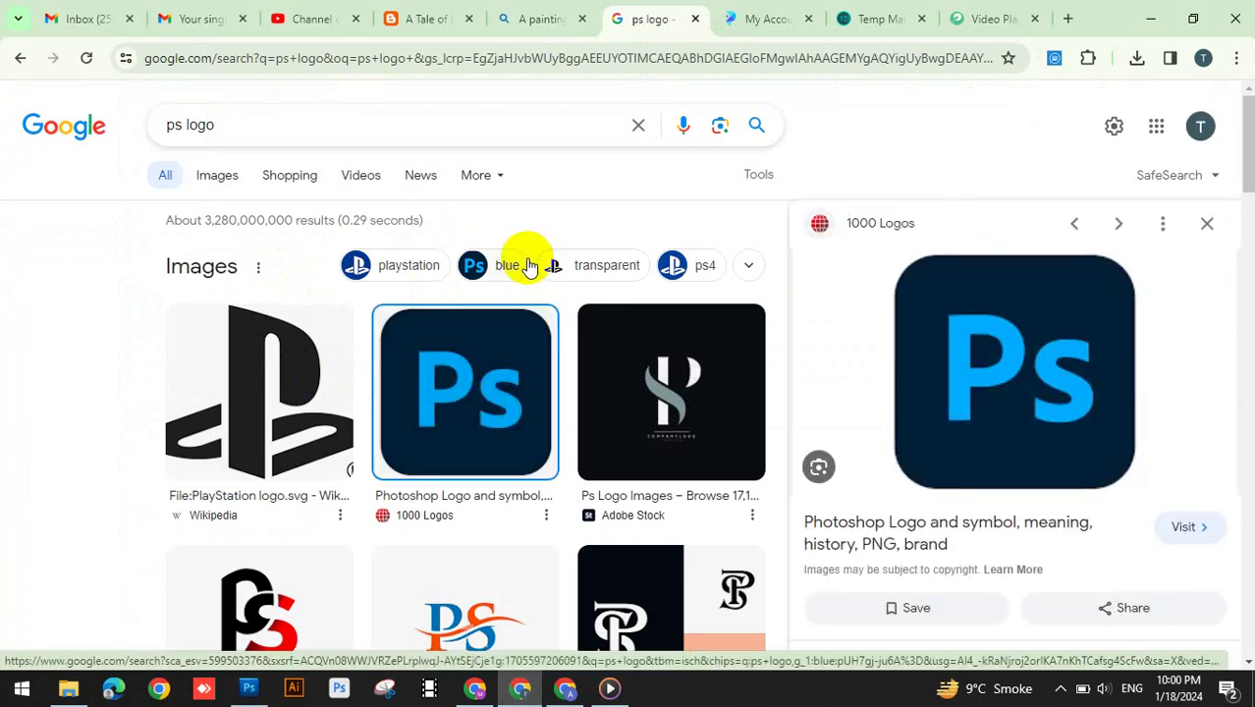
Place the Adobe_Photoshop_CC_icon image from File Explorer into the Photoshop thumbnail, scaled to about 21%, beneath the end of Professional
click(69, 689)
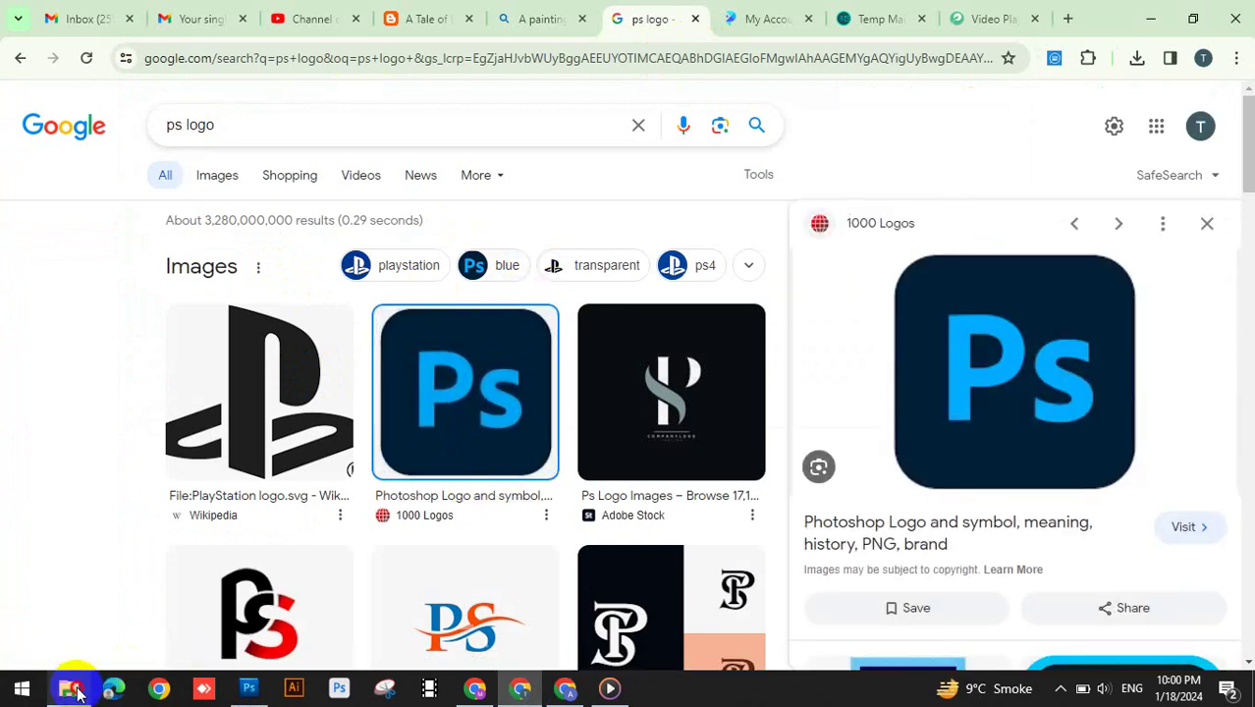
click(251, 259)
drag(258, 263, 533, 405)
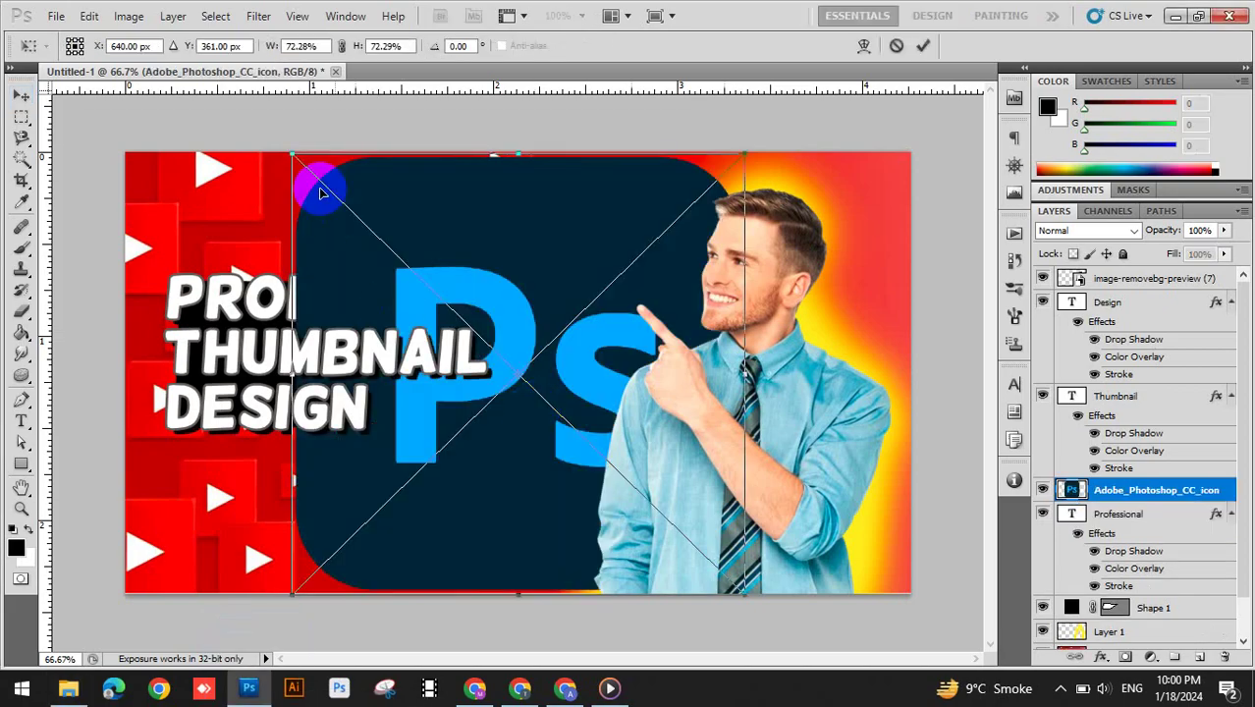
drag(295, 151, 541, 360)
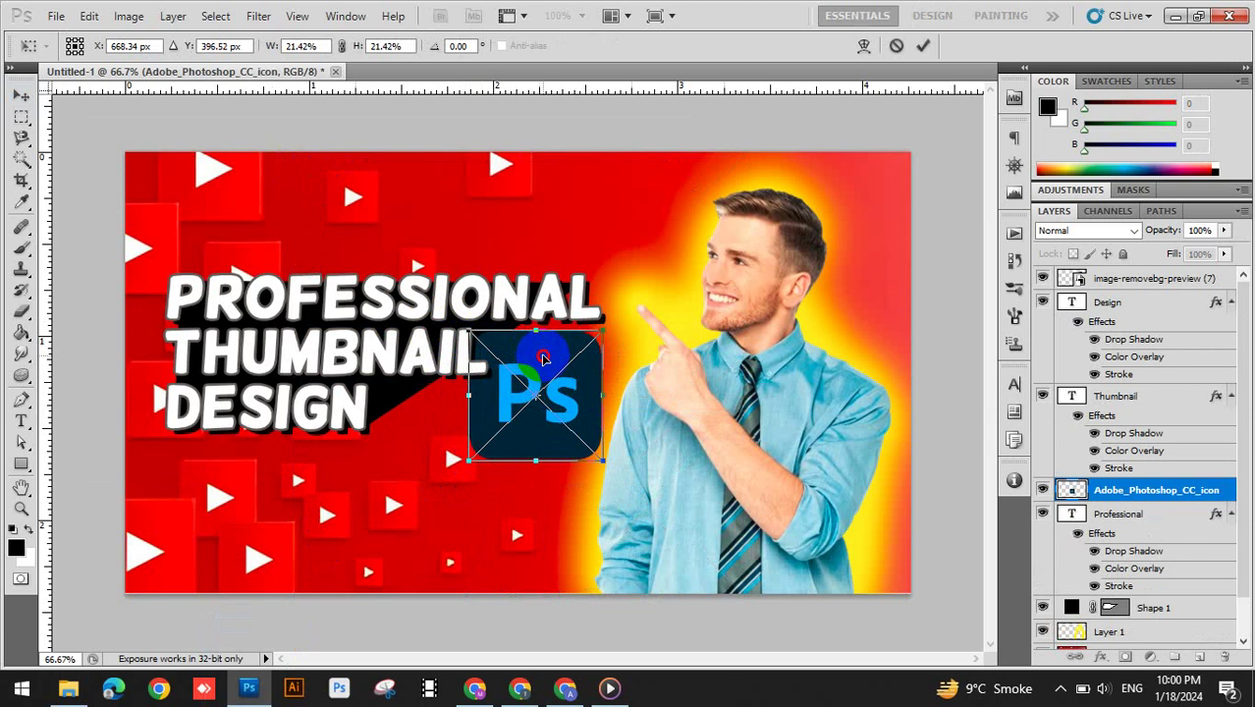
key(Return)
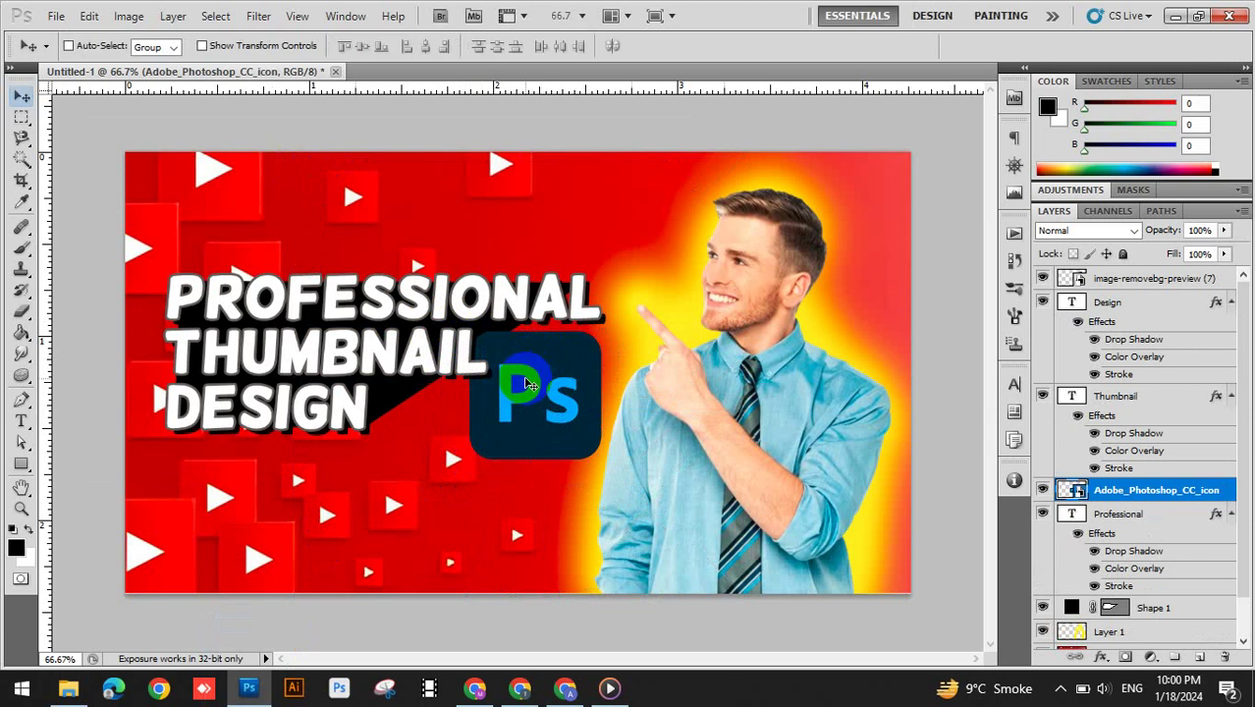
Scale the Photoshop logo down to about 19% and position it just past the end of Thumbnail, below Professional
mouse_move(525, 382)
mouse_down()
mouse_move(547, 382)
mouse_move(528, 375)
mouse_move(535, 382)
mouse_up()
key(ctrl+t)
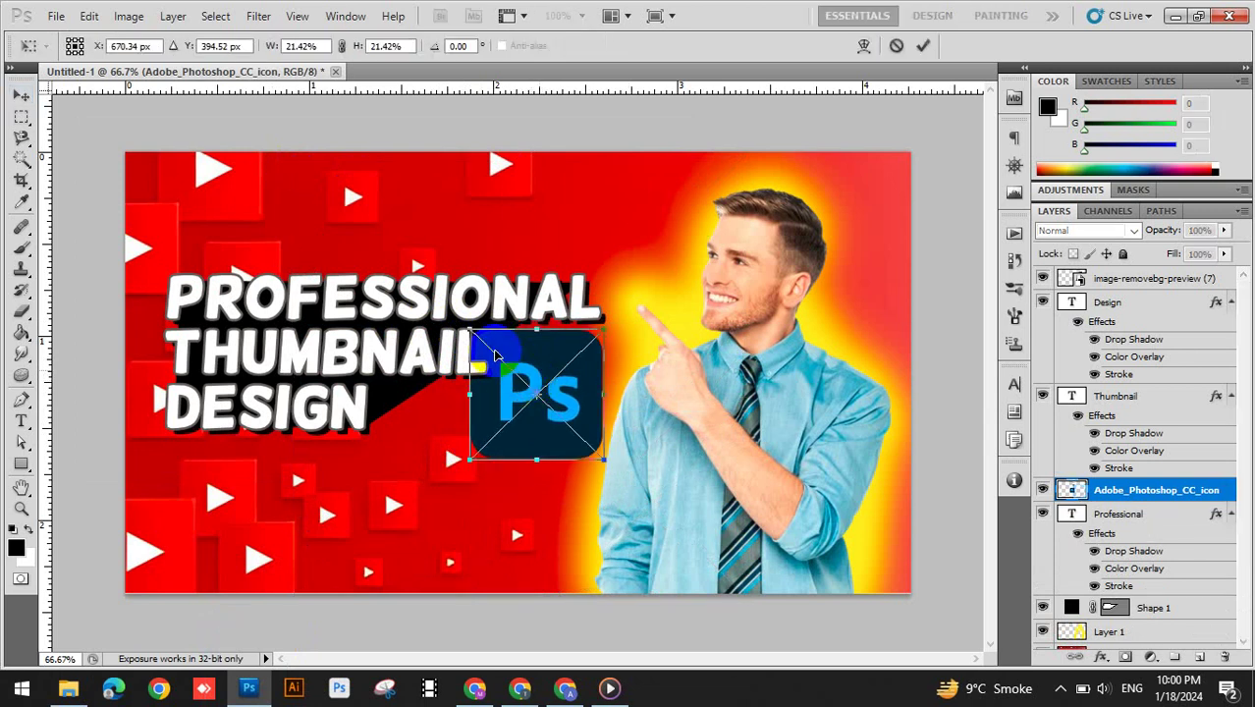
drag(472, 330, 496, 339)
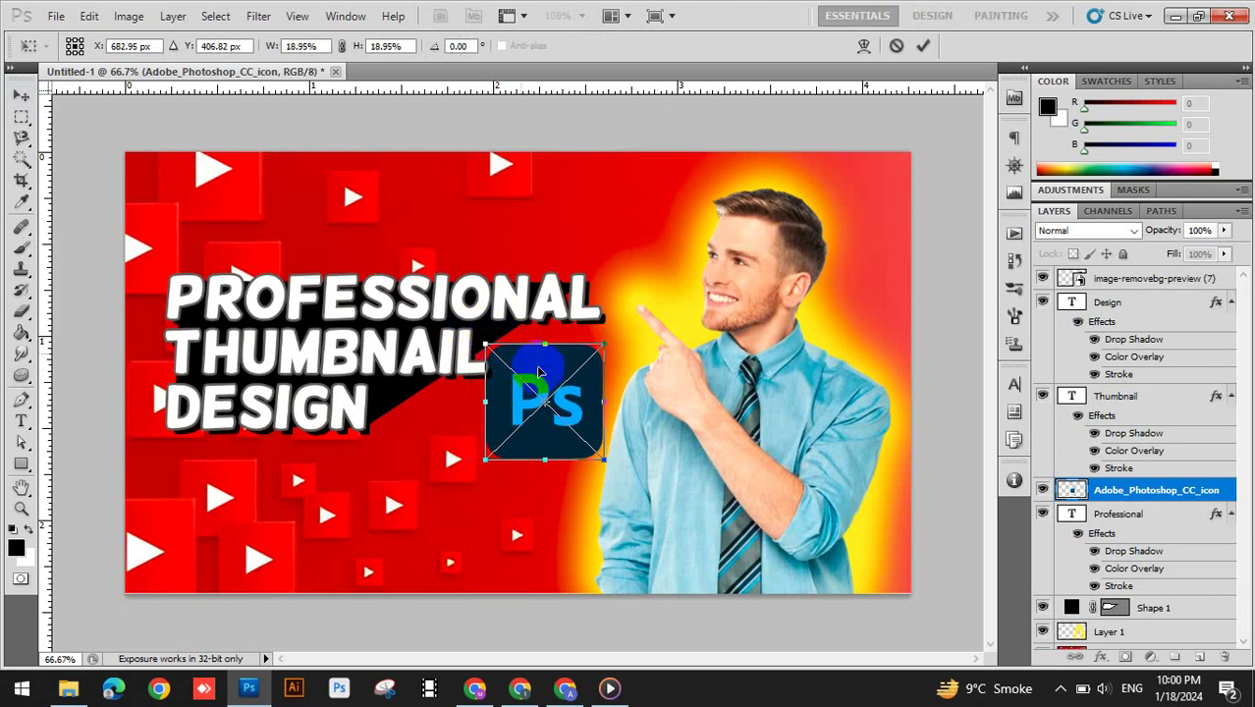
drag(547, 372, 550, 367)
key(Return)
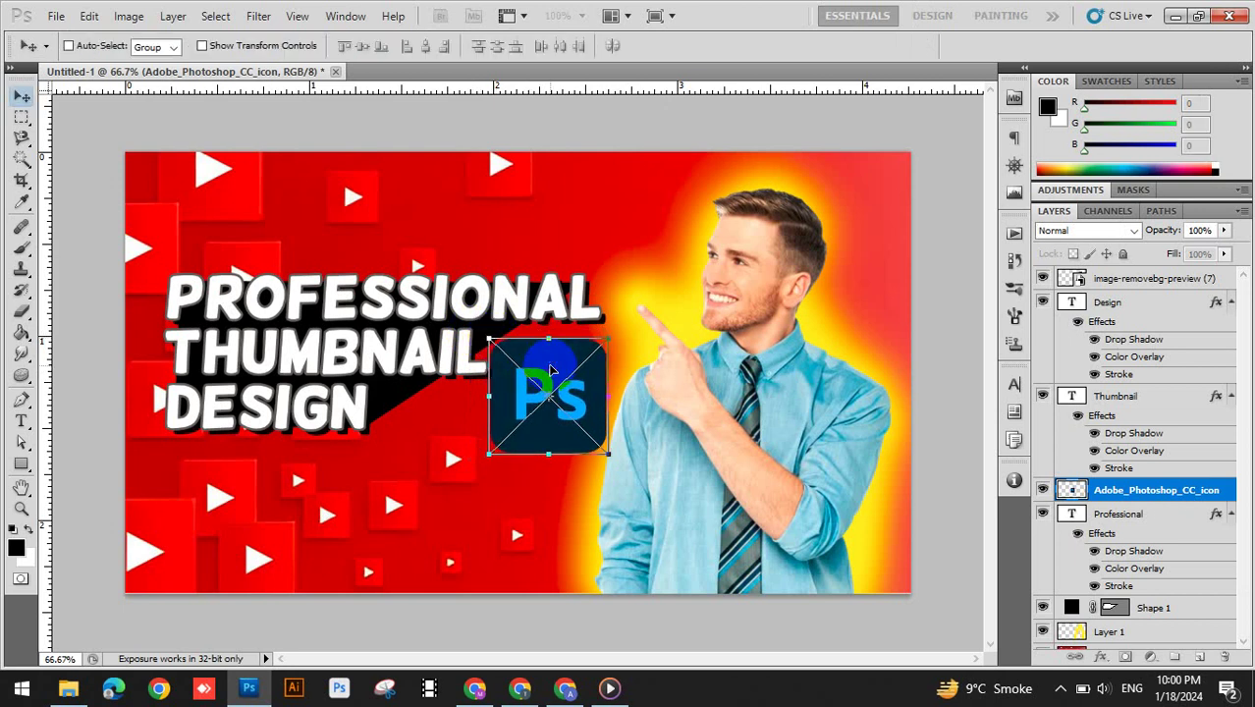
Select the Design, Thumbnail, Professional, Photoshop logo and Shape 1 layers and move them straight up together
right_click(358, 417)
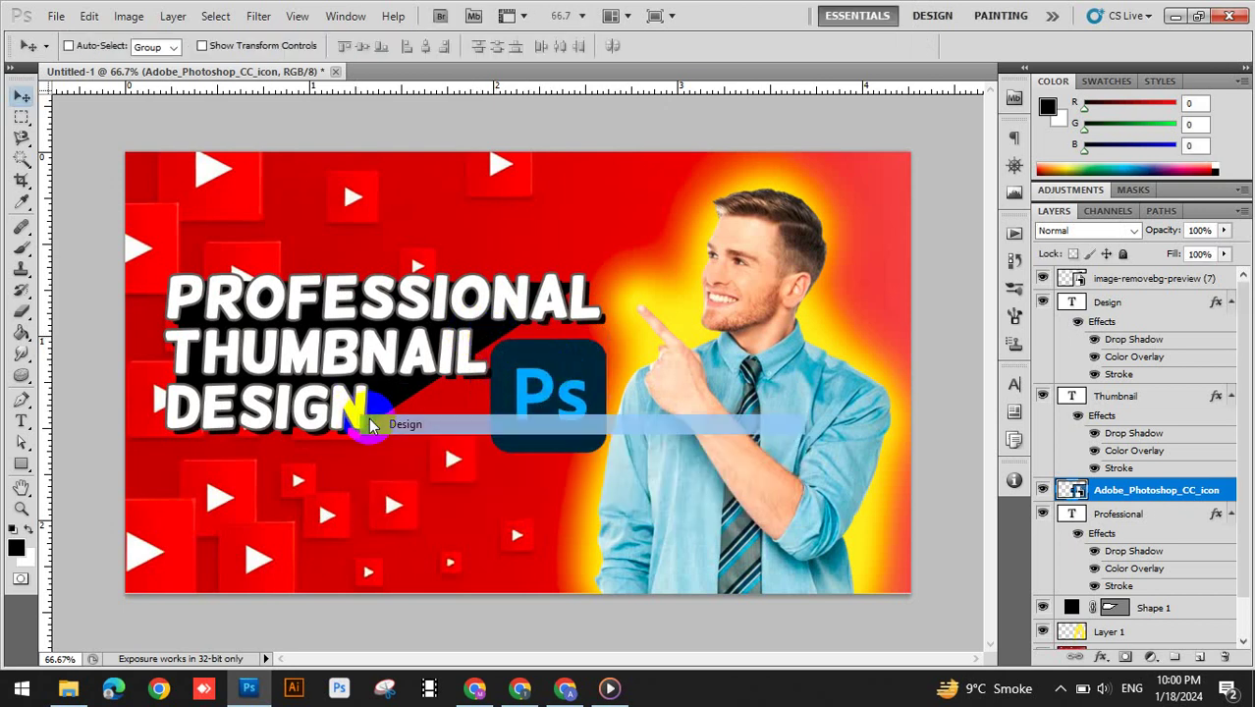
click(368, 424)
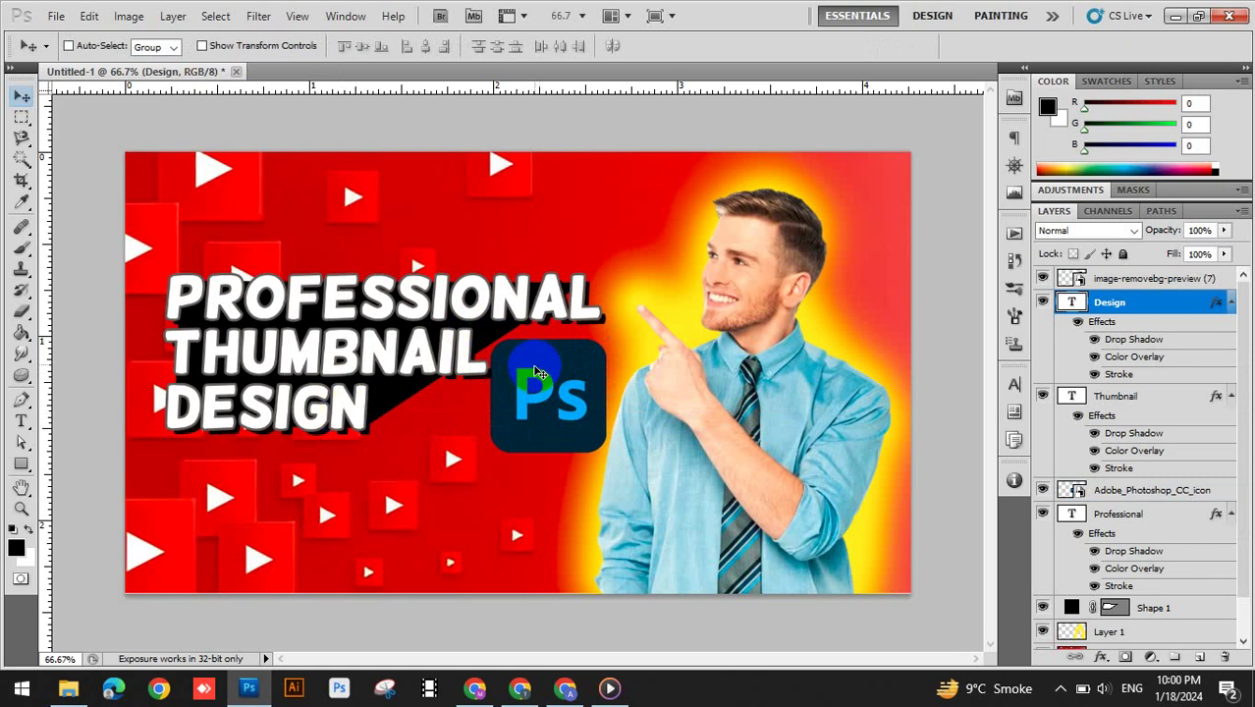
ctrl+click(1162, 396)
ctrl+click(1145, 493)
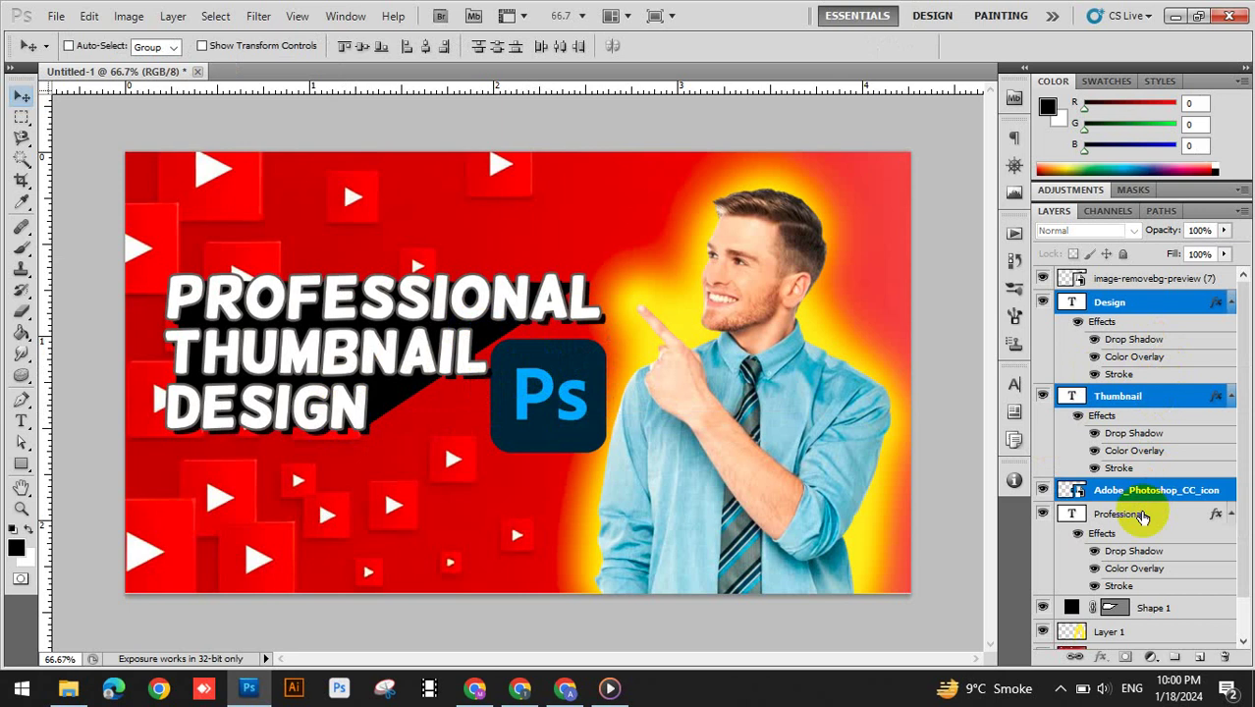
ctrl+click(1142, 514)
drag(408, 378, 374, 306)
ctrl+click(1154, 608)
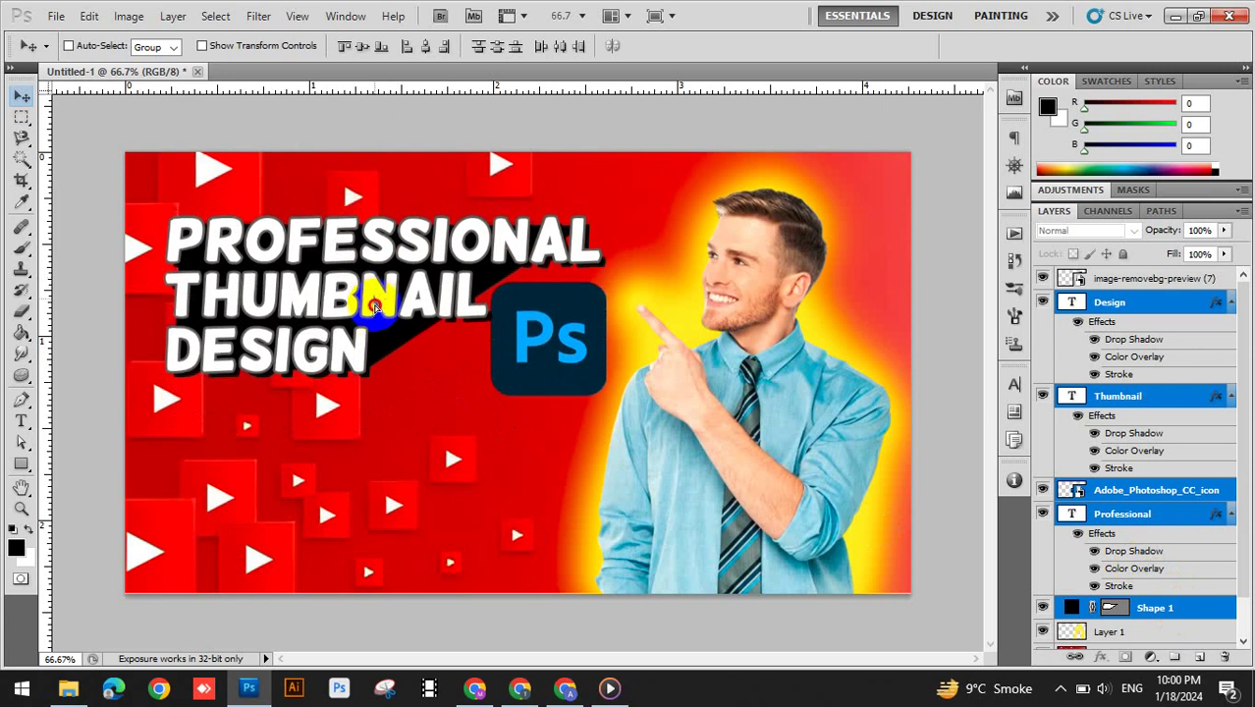
Move only the Photoshop logo slightly down and toward the man, leaving a gap to the text
right_click(528, 325)
click(580, 336)
drag(537, 360, 548, 365)
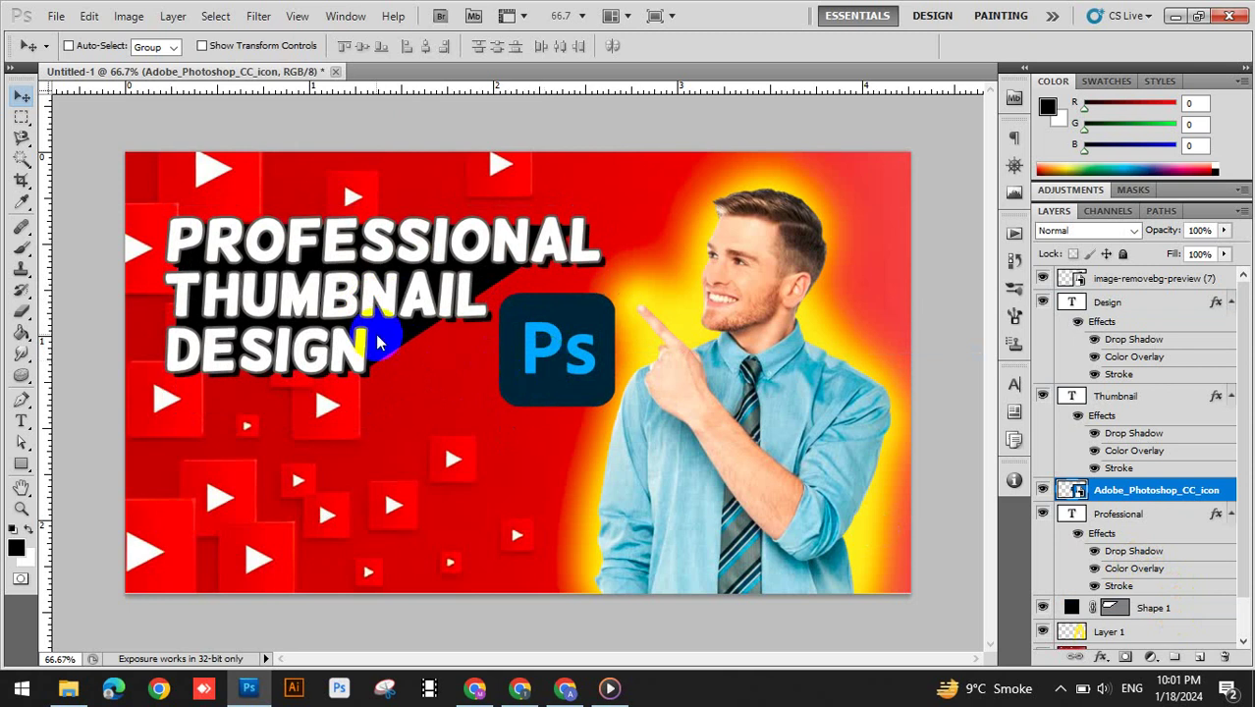
Change the Color Overlay of the Thumbnail text layer to yellow #fff000, starting from a color sampled from the man's glow
right_click(377, 341)
click(403, 350)
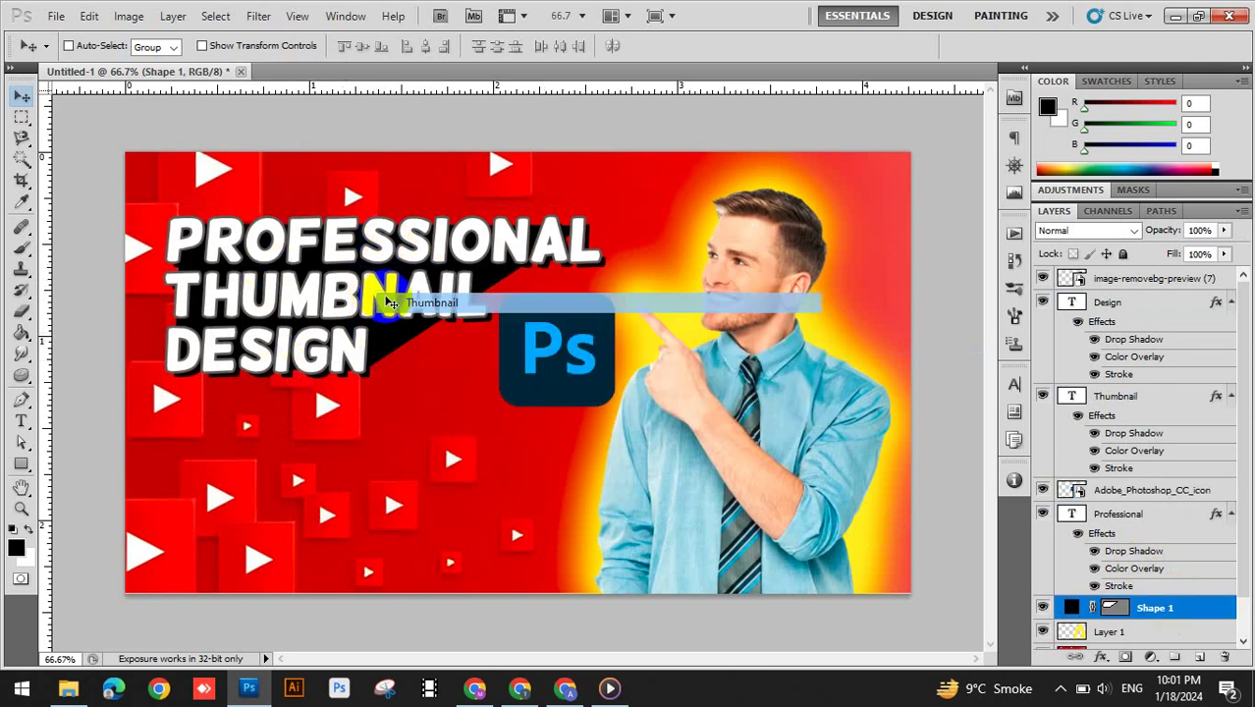
click(1168, 397)
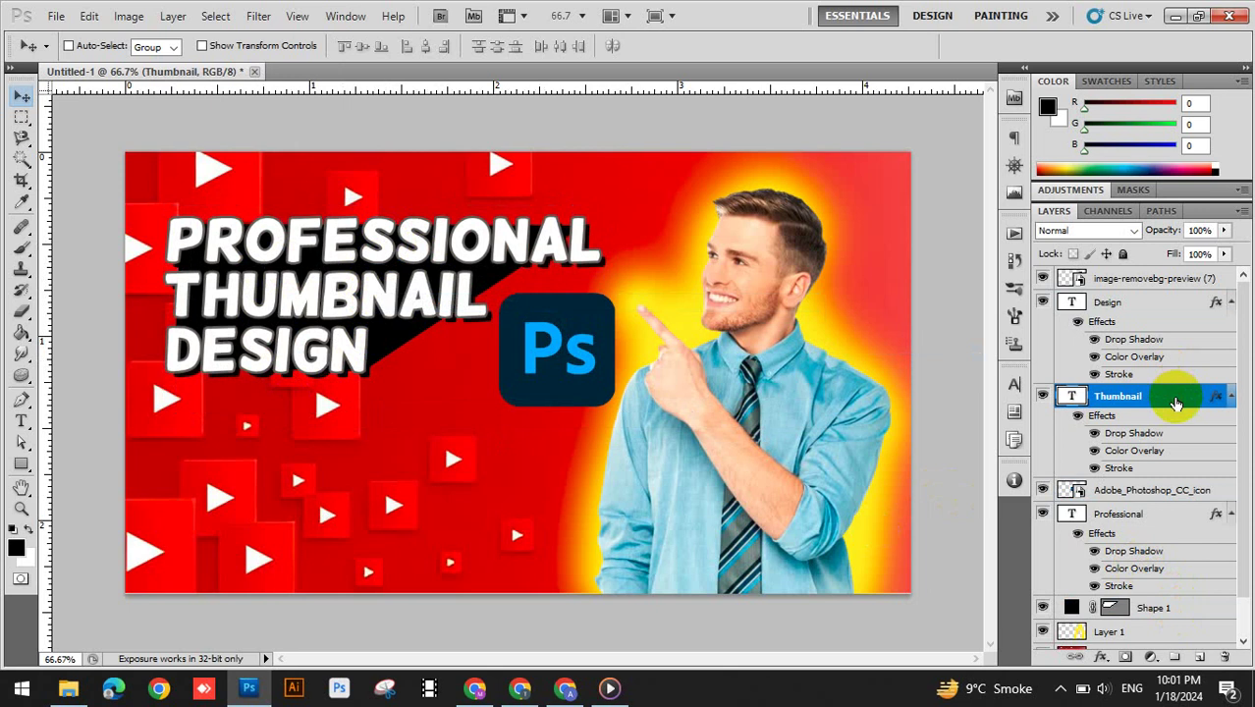
double_click(1176, 397)
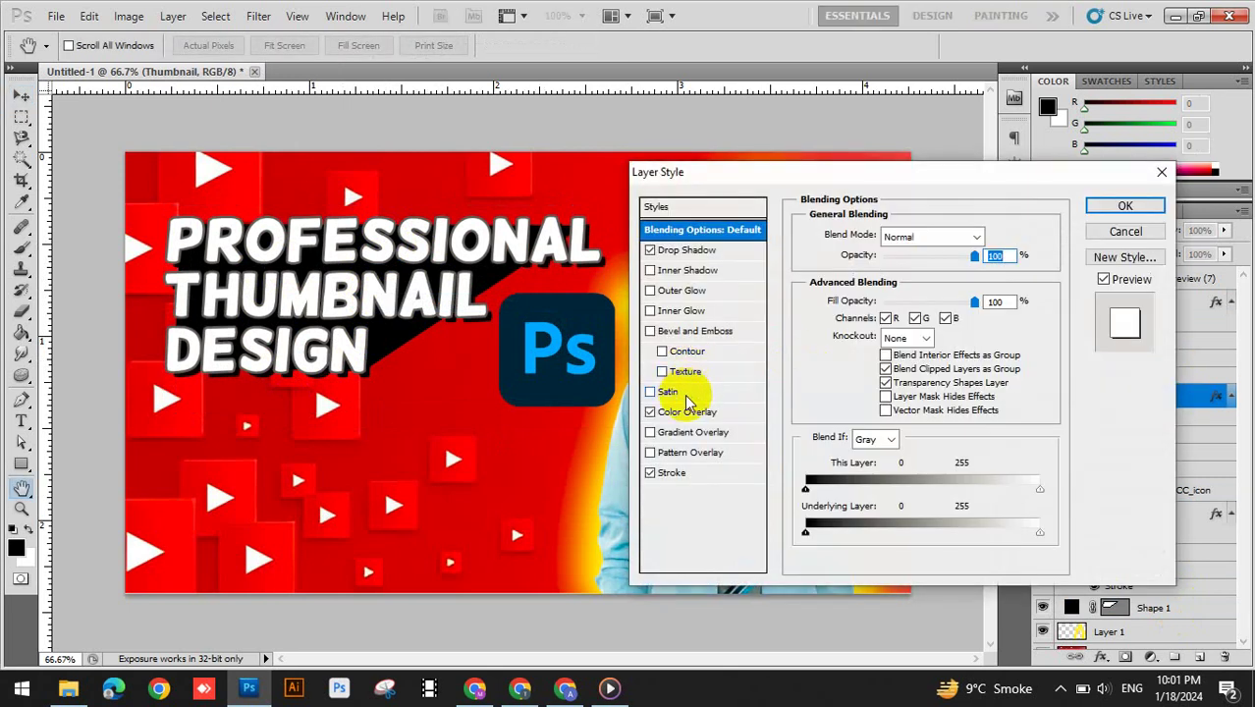
click(684, 413)
click(983, 236)
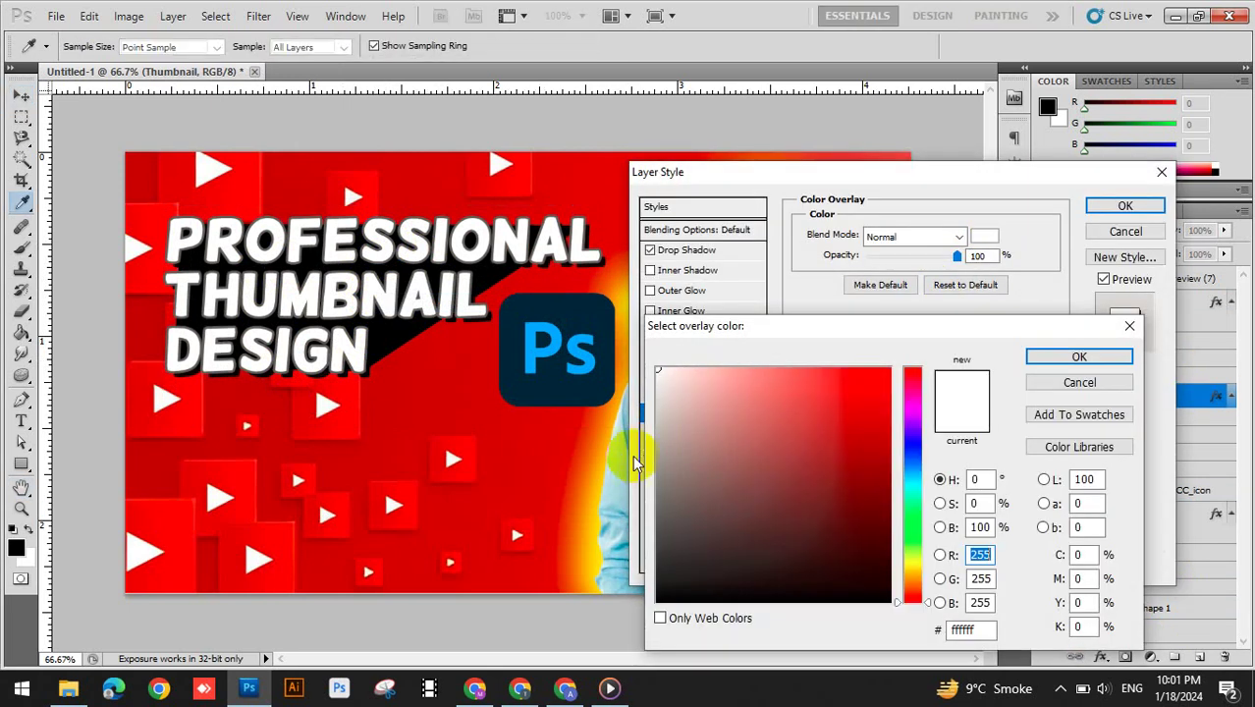
click(601, 469)
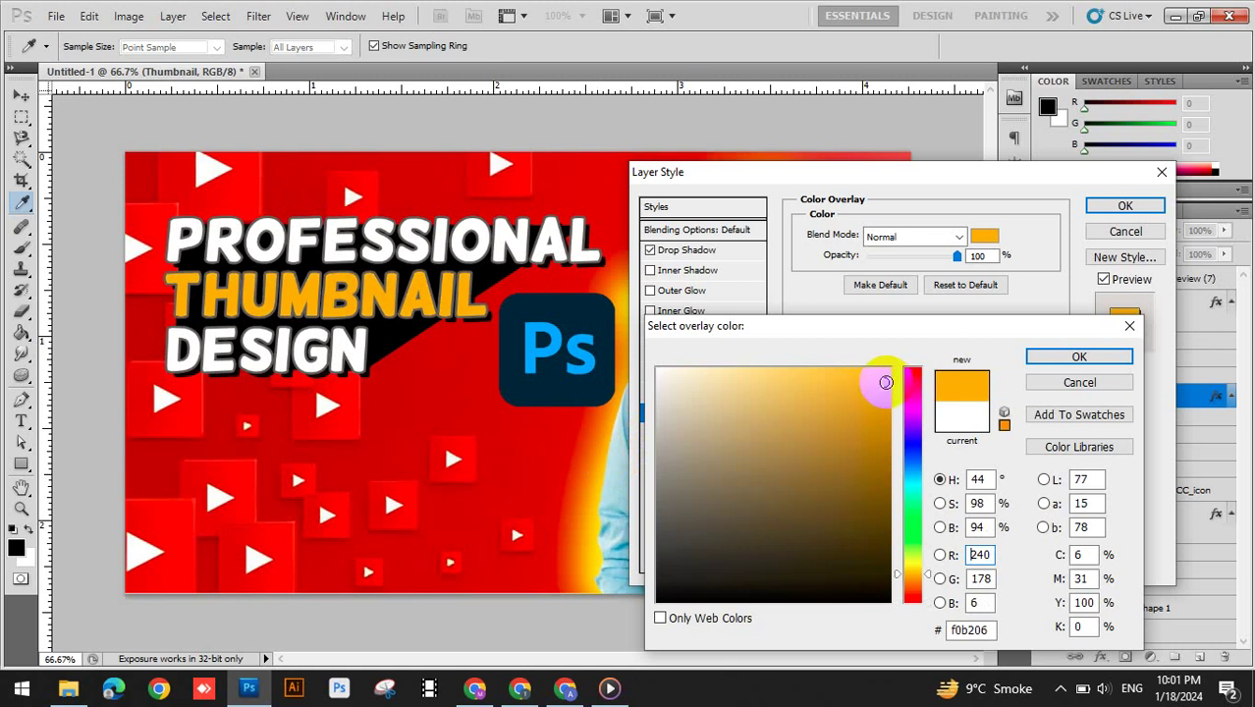
drag(886, 382, 913, 353)
drag(895, 576, 896, 567)
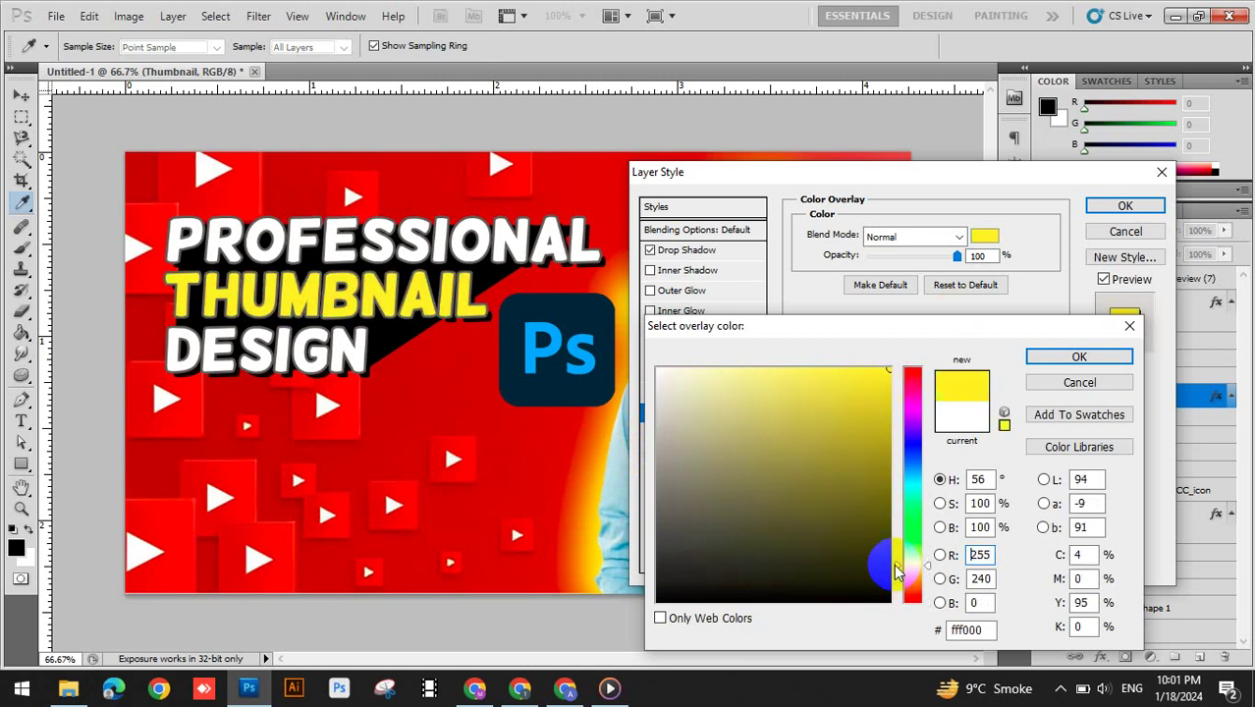
click(1049, 355)
click(1119, 205)
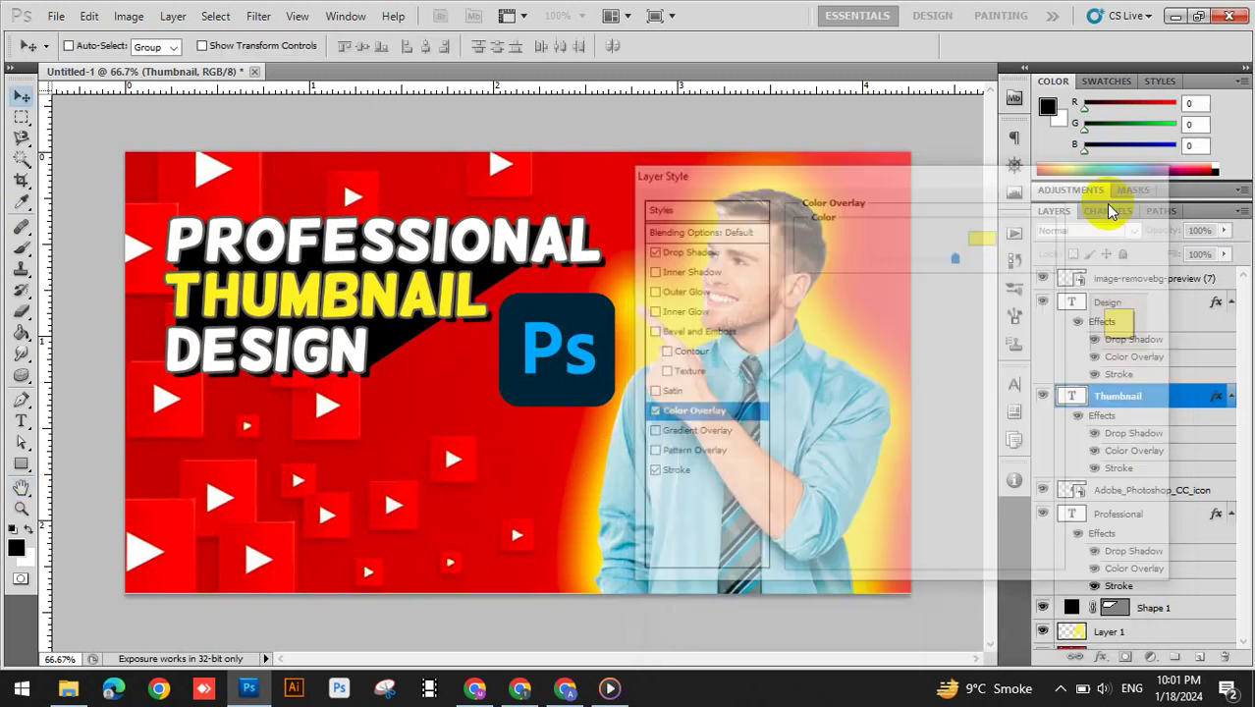